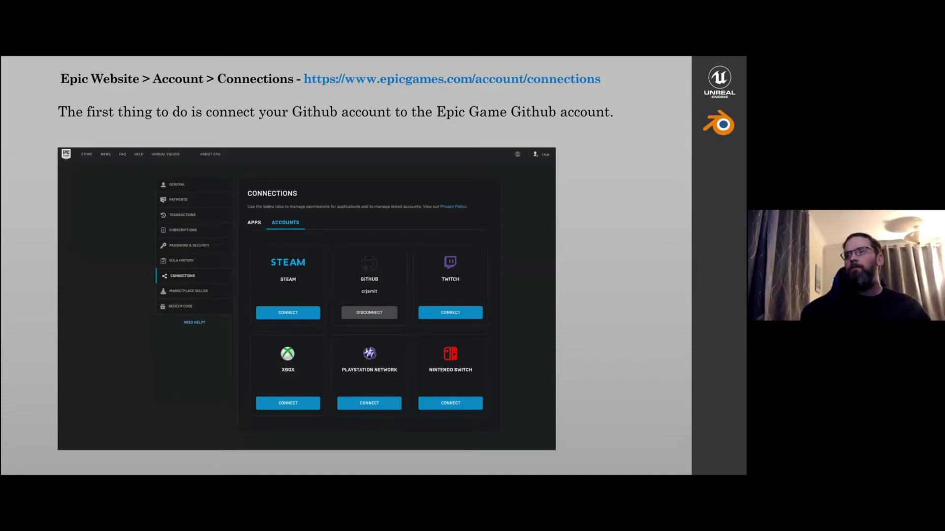
key(Right)
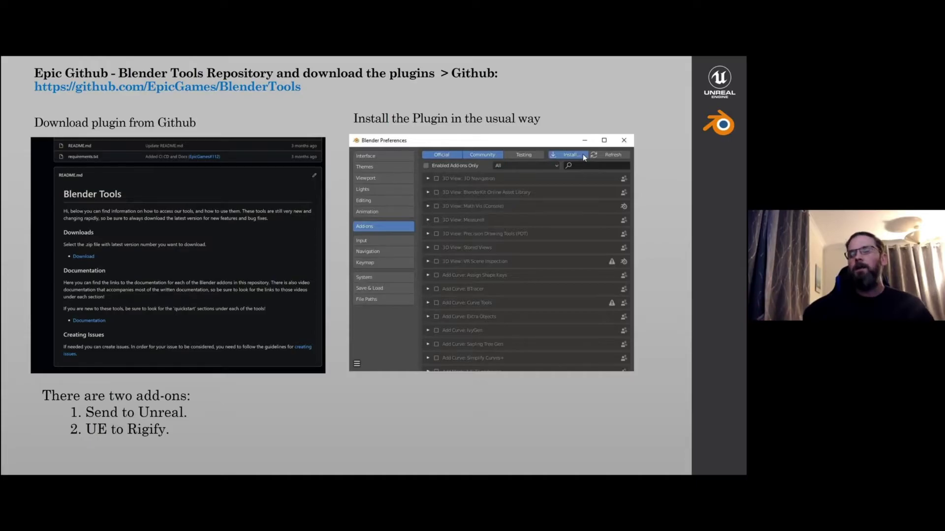
key(Right)
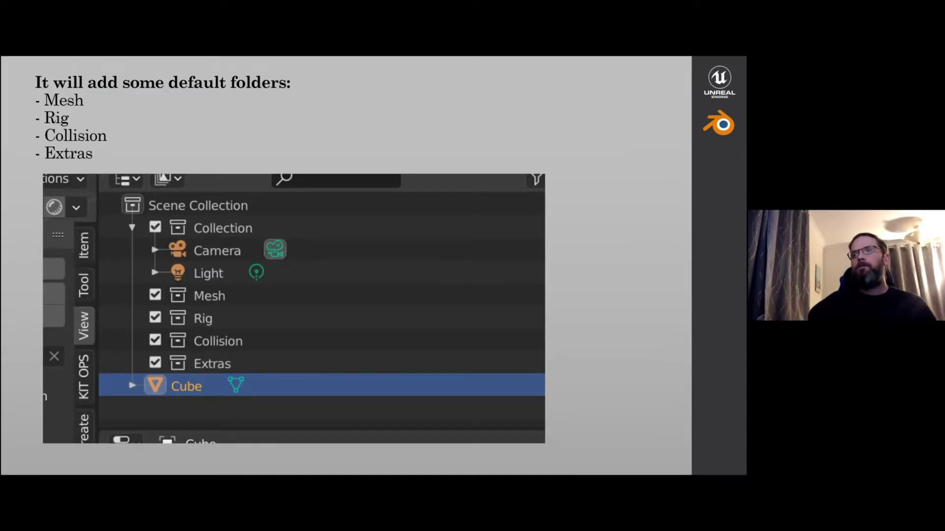
key(Right)
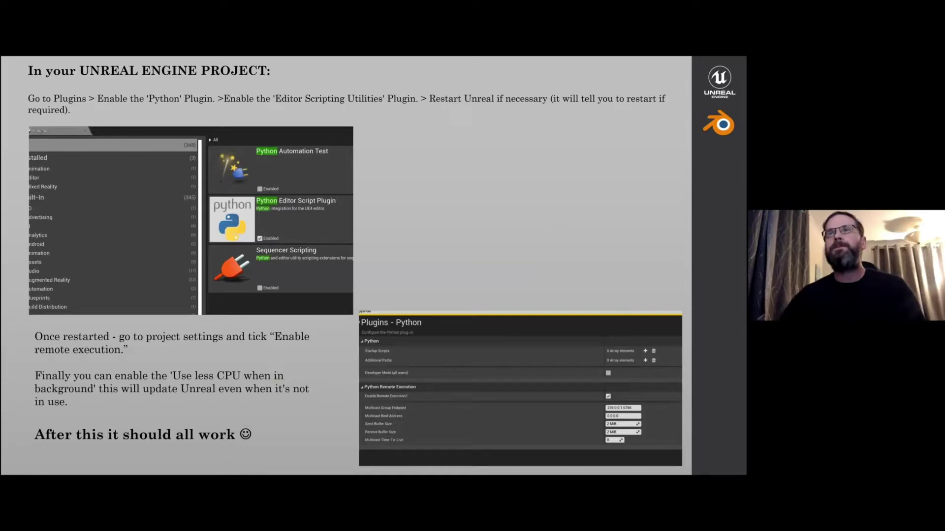
key(Right)
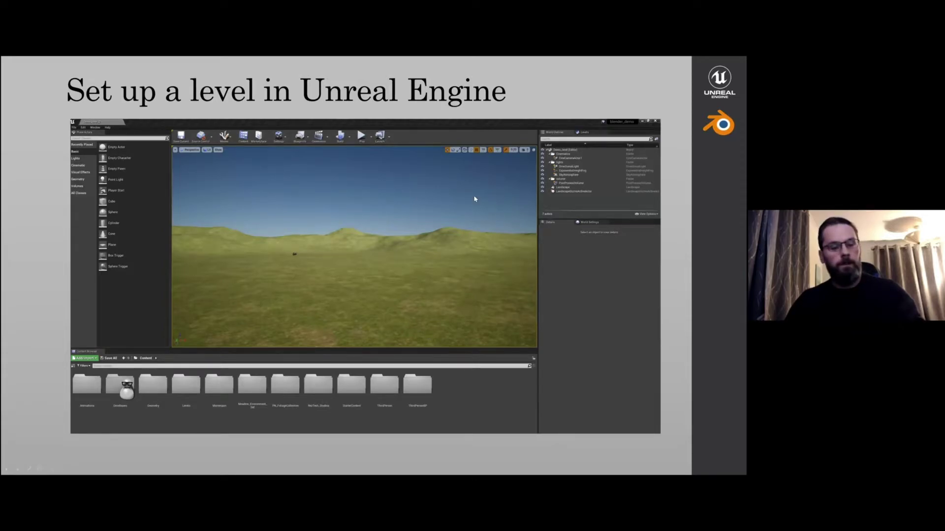
End the slideshow and switch to the Unreal Engine level, viewing the two mannequins from farther back
key(Escape)
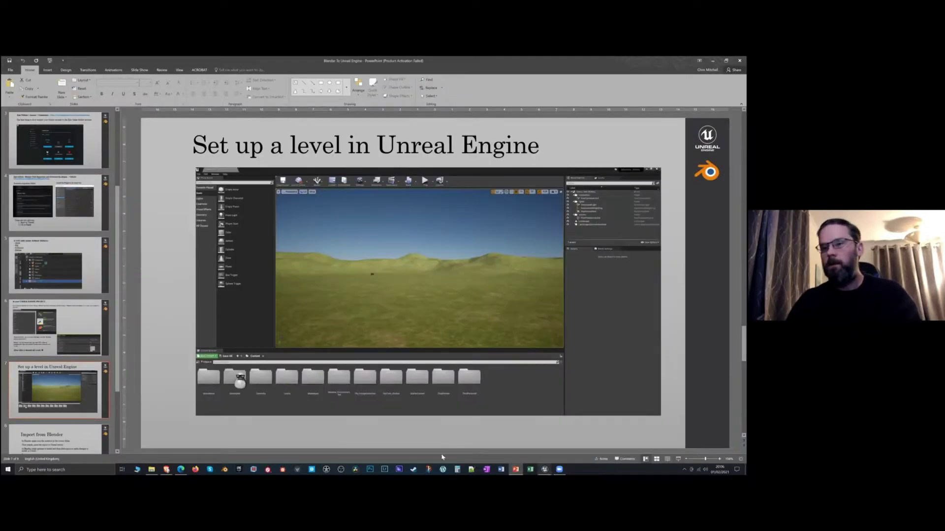
click(544, 470)
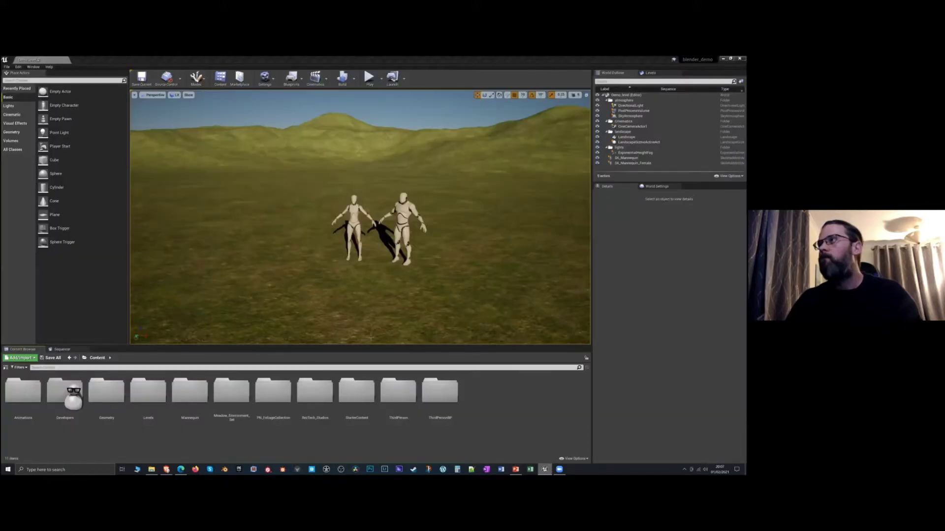
right_drag(337, 266, 336, 264)
key(s)
key(w)
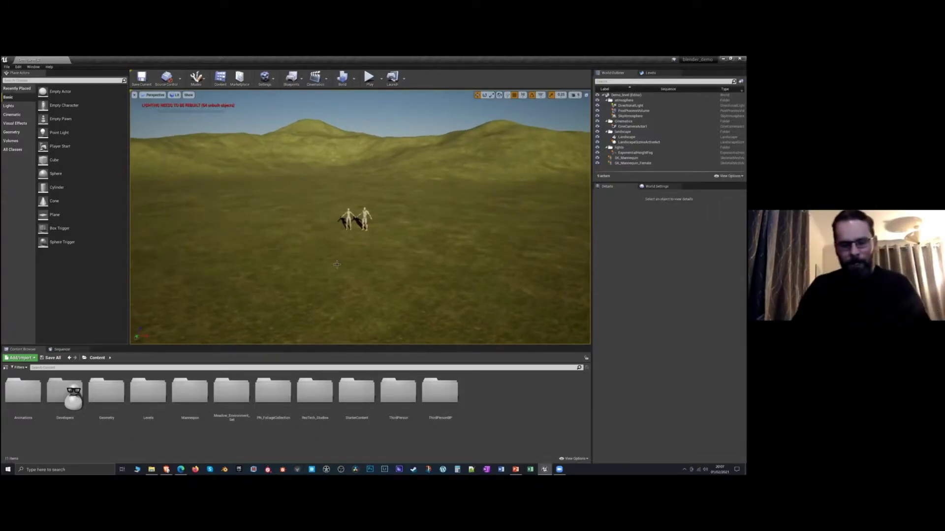
key(s)
right_drag(337, 264, 333, 263)
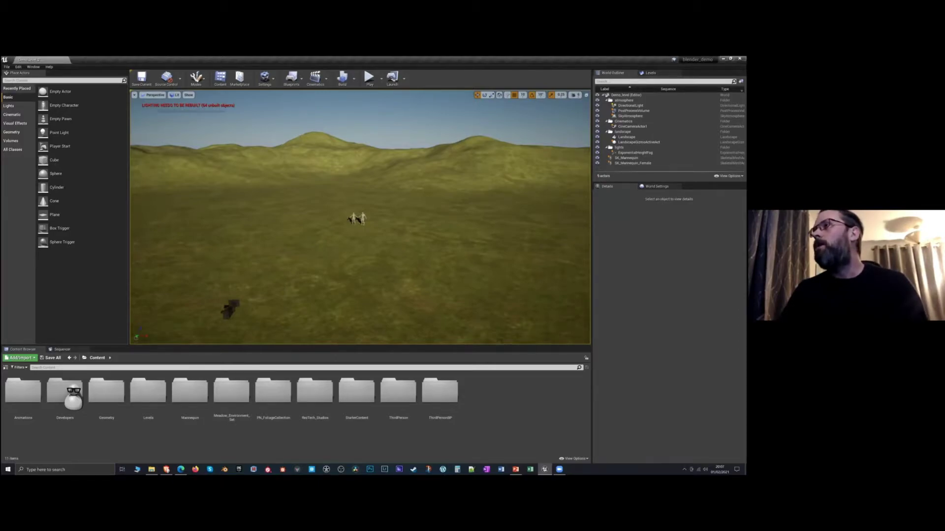
Inspect the level's atmosphere folder and landscape actor, view the whole terrain from above, and clear the selection
click(624, 100)
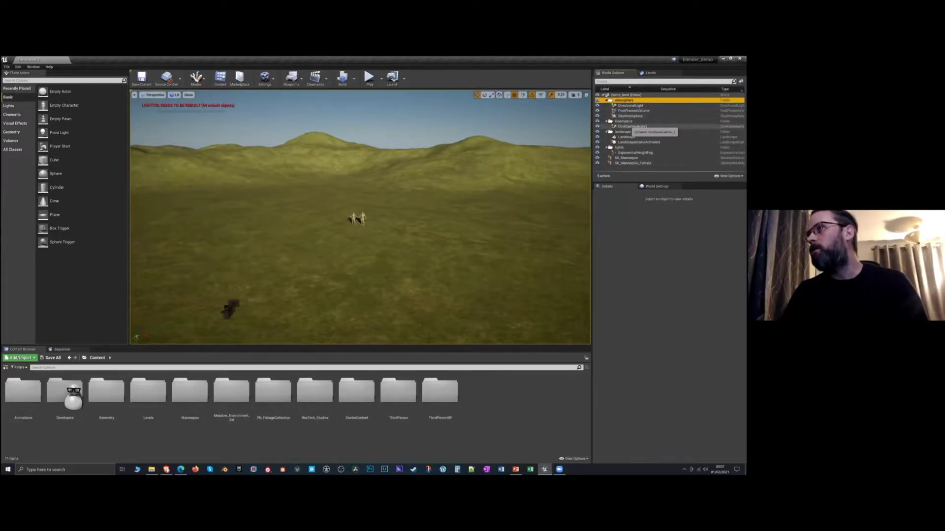
click(627, 137)
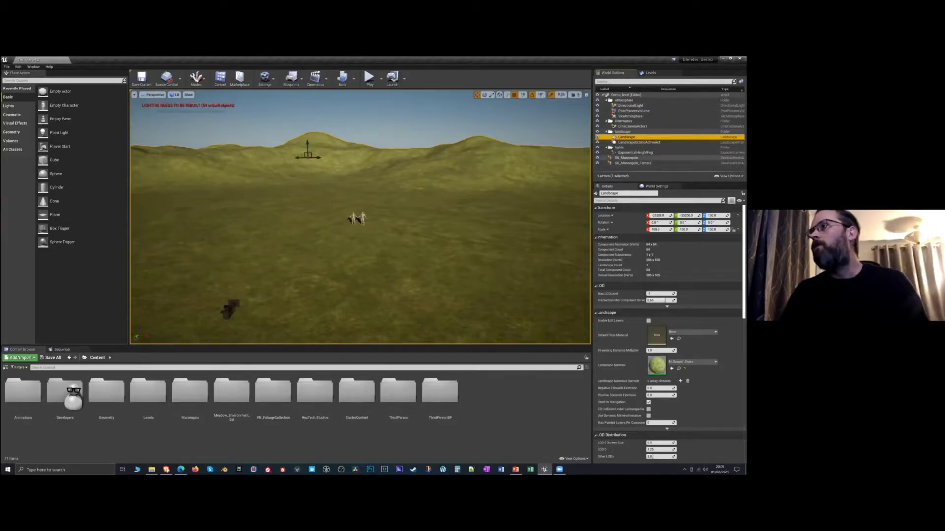
click(373, 240)
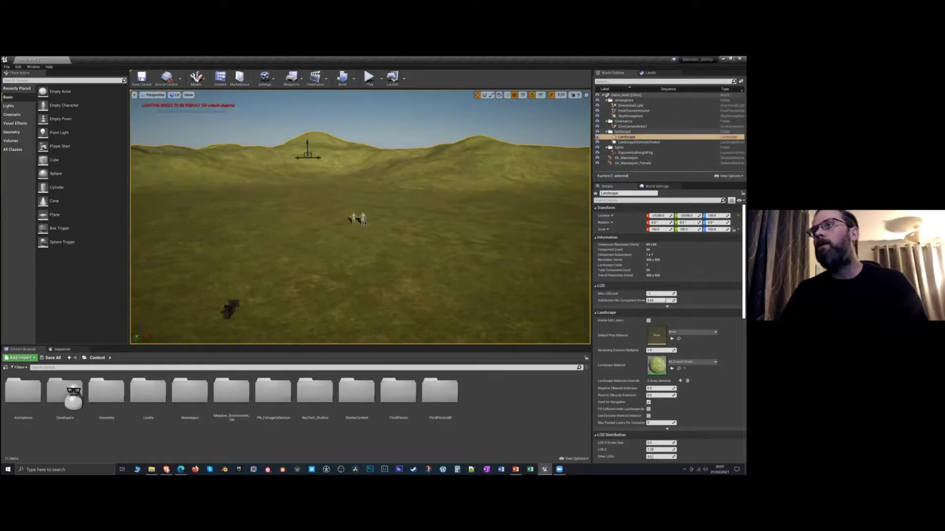
drag(373, 241, 374, 196)
scroll(374, 268, down, 5)
scroll(391, 233, up, 3)
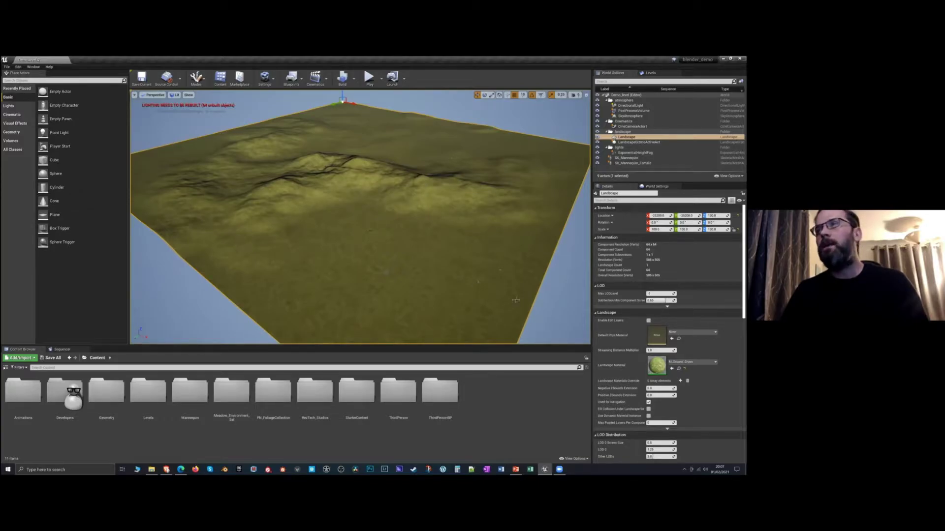
key(Escape)
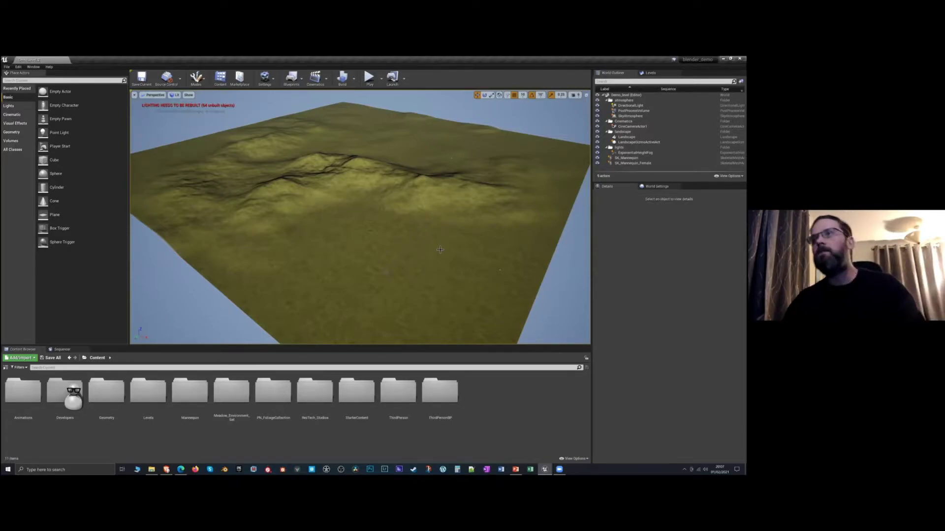
Examine the grassy landscape, its hills and the two mannequins from high above and from near ground level
scroll(500, 270, up, 3)
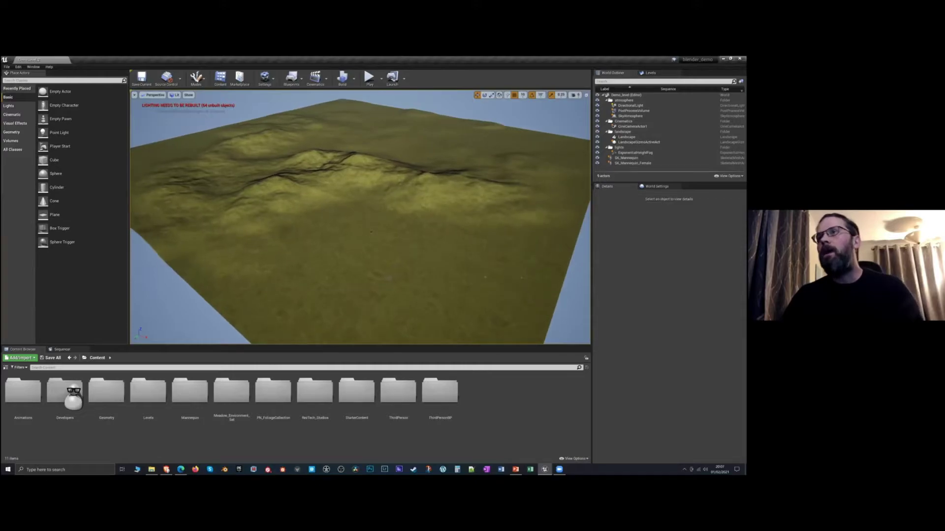
alt+drag(500, 271, 500, 216)
key(w)
right_drag(500, 270, 534, 283)
key(a)
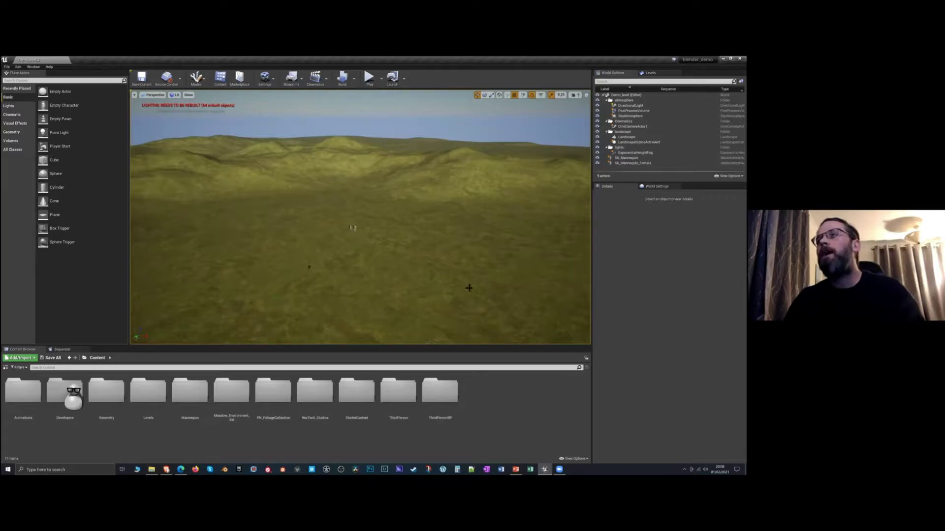
key(w)
right_drag(475, 254, 432, 212)
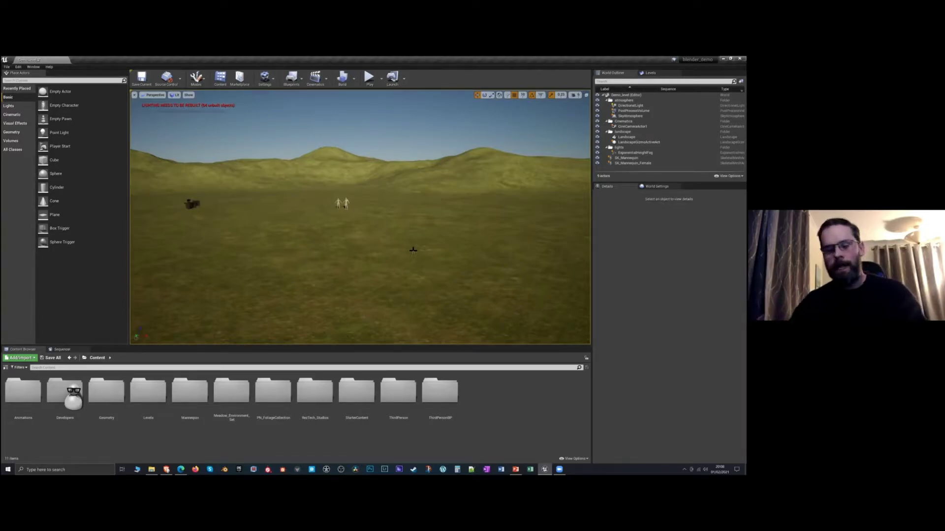
right_drag(416, 253, 416, 253)
key(e)
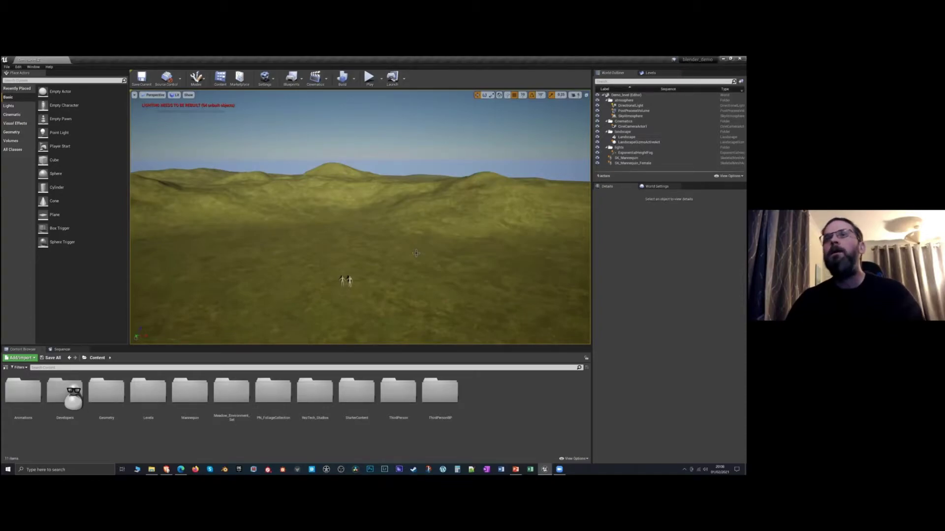
right_drag(428, 260, 260, 340)
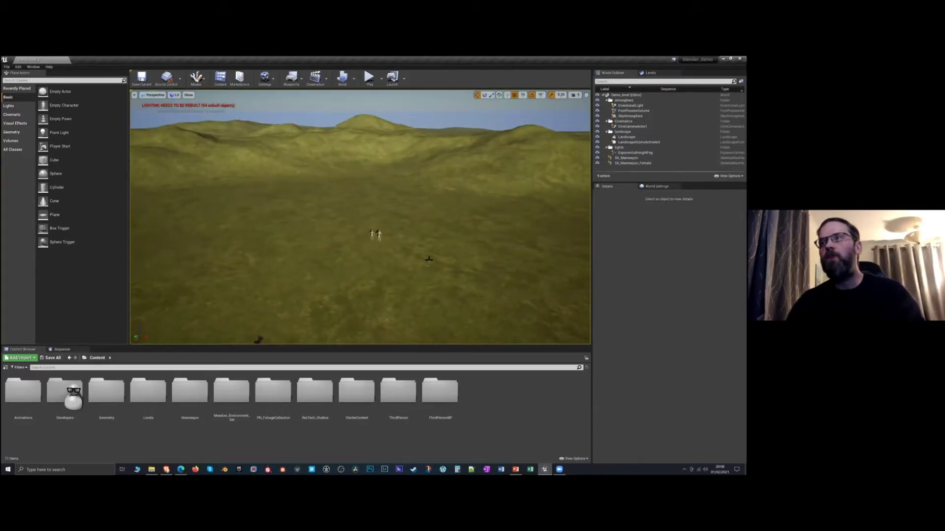
right_drag(429, 260, 413, 248)
key(s)
right_drag(429, 211, 429, 184)
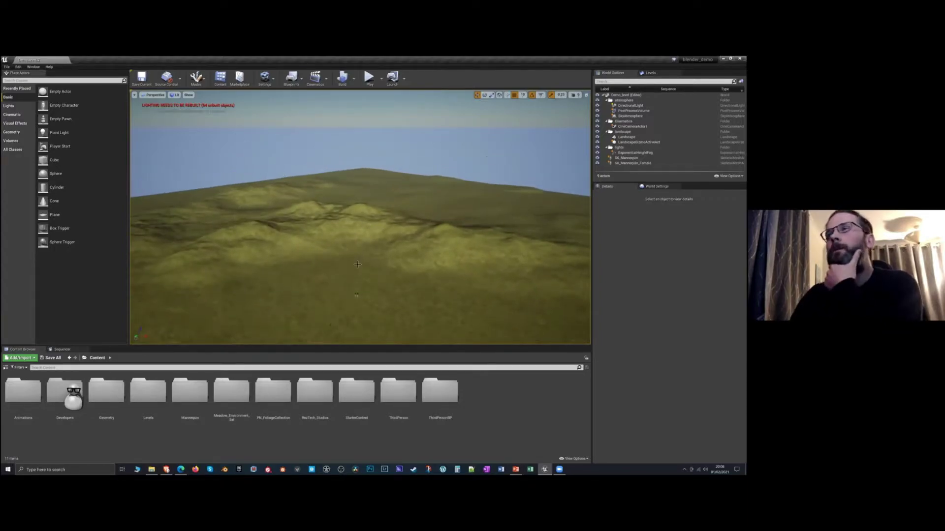
Select the landscape and activate Landscape editing mode with the Sculpt tools
right_drag(354, 194, 358, 217)
click(360, 207)
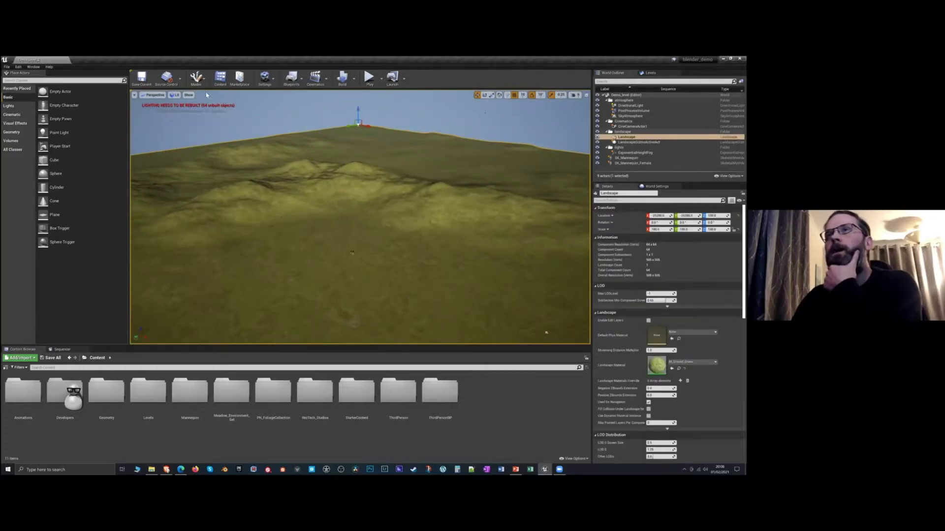
click(197, 79)
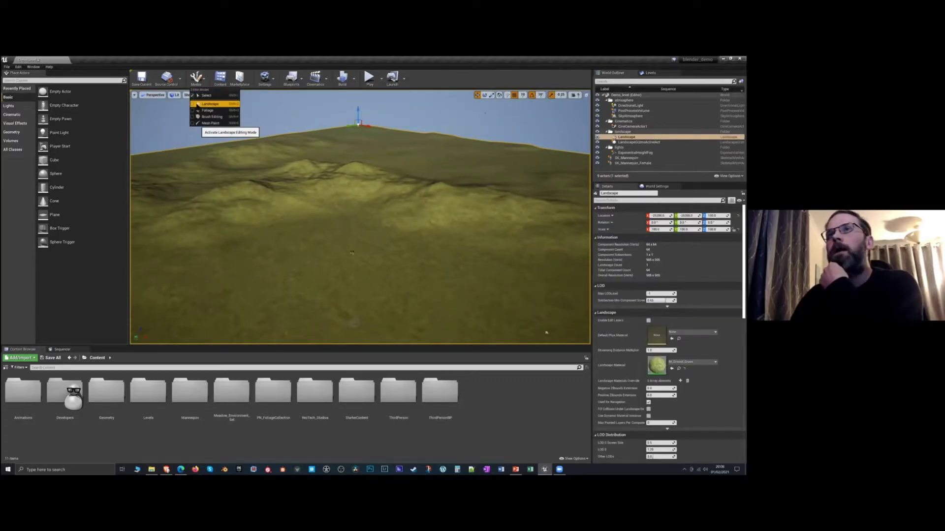
click(202, 104)
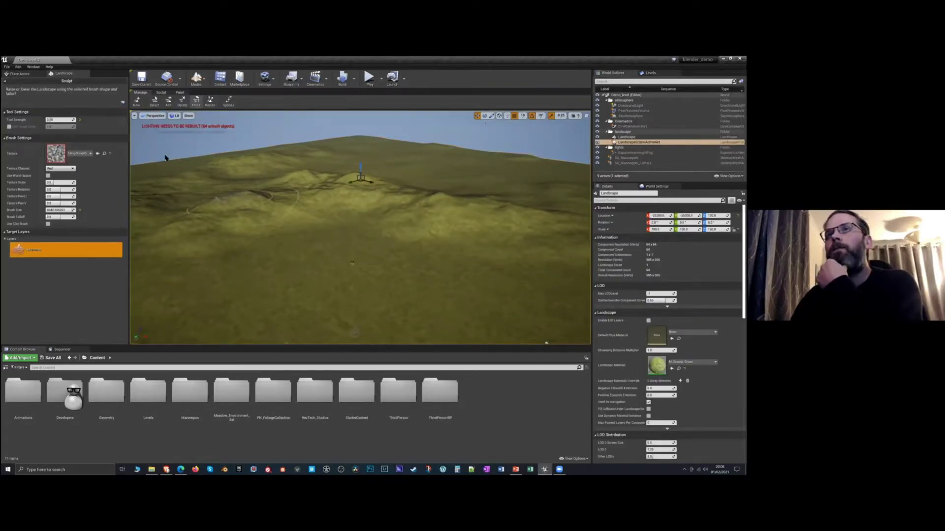
click(161, 93)
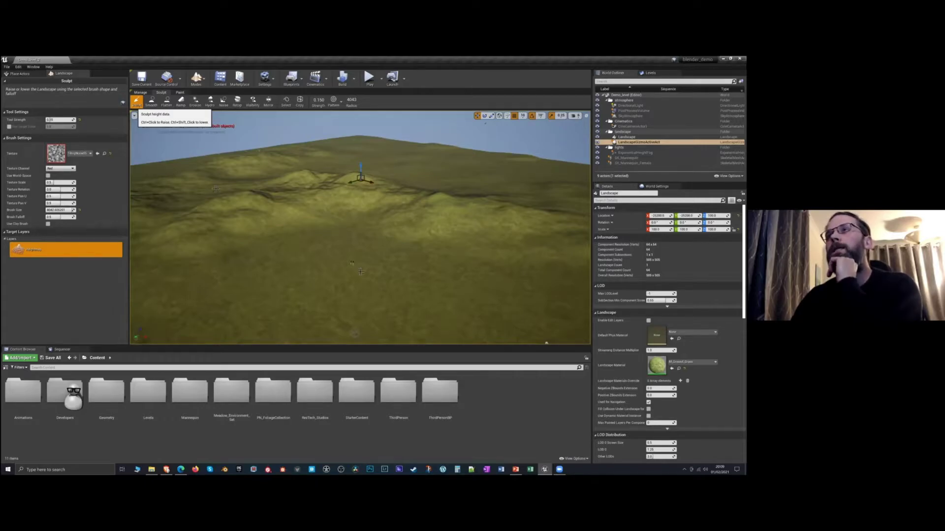
Raise the hills along one side of the landscape's ridge using the Sculpt tool with the Pattern brush
click(335, 101)
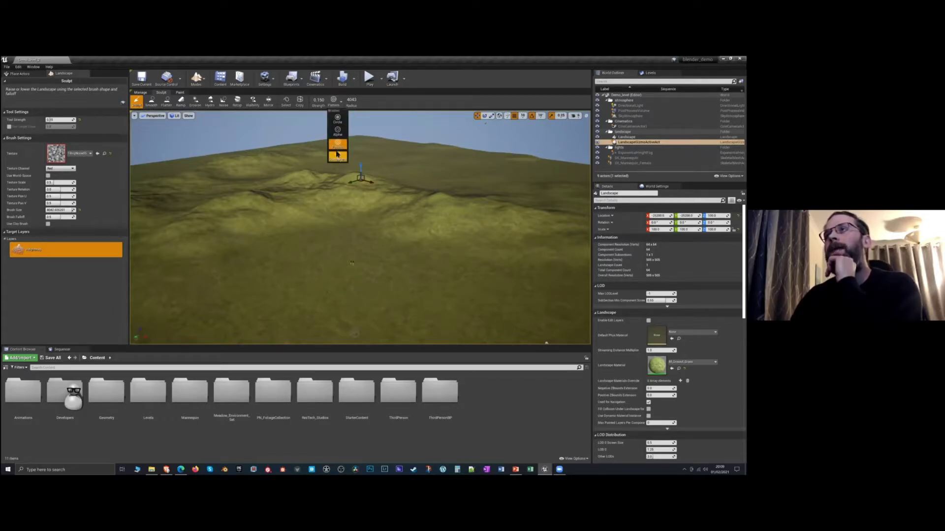
click(337, 145)
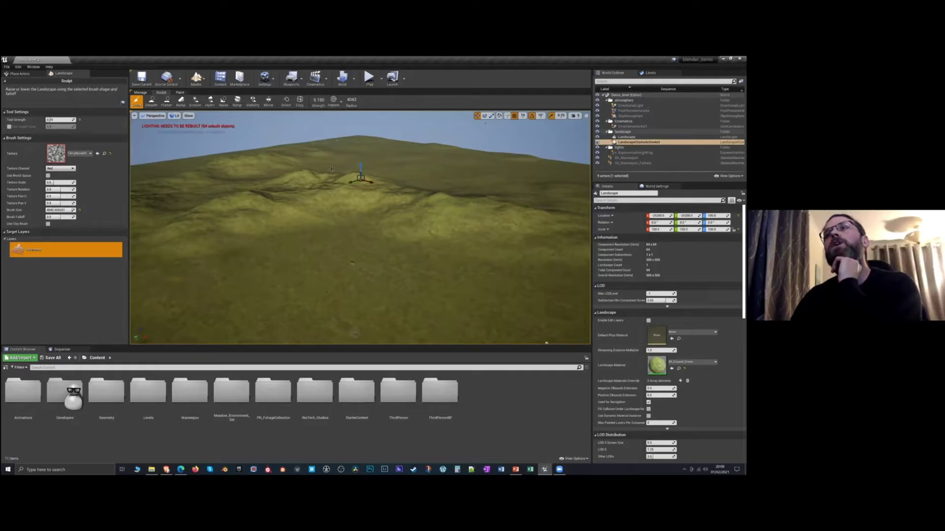
click(333, 102)
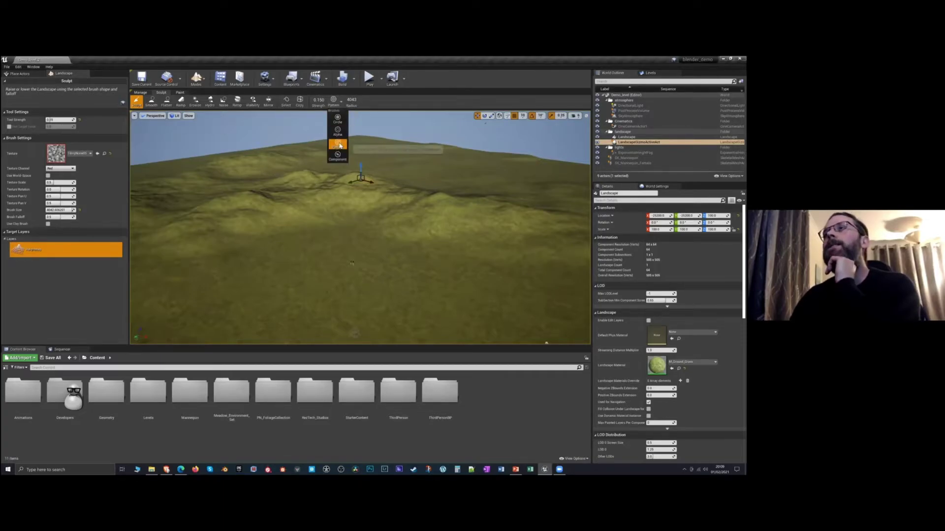
click(338, 145)
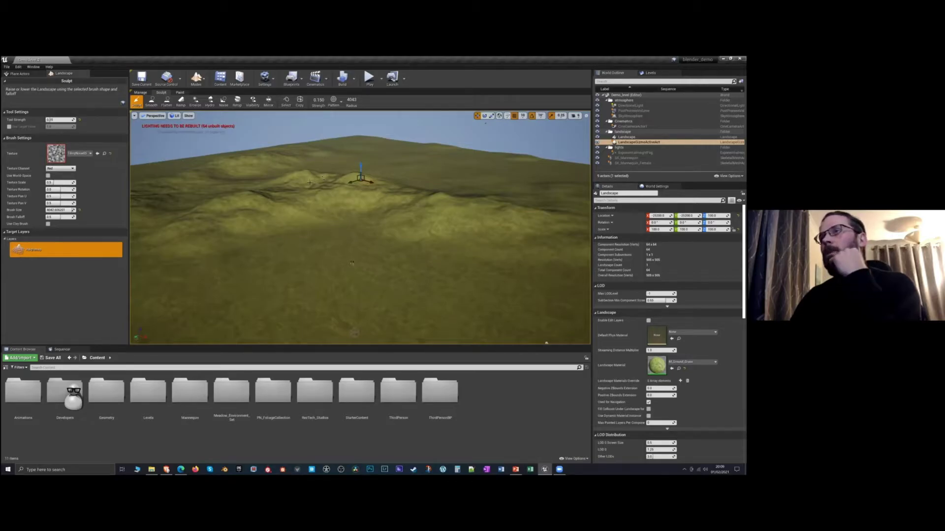
right_drag(352, 262, 358, 183)
drag(367, 194, 376, 200)
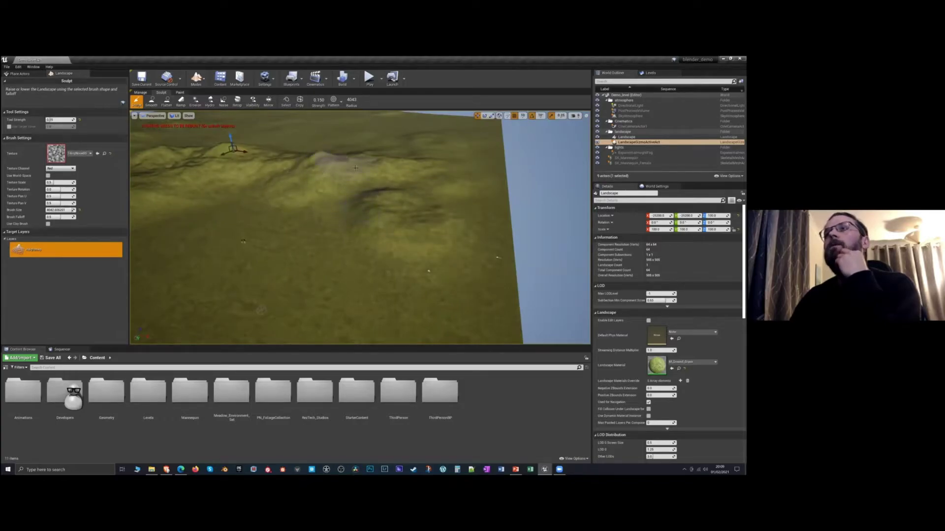
mouse_move(376, 200)
right_down()
mouse_move(372, 189)
mouse_move(380, 232)
mouse_move(382, 221)
mouse_move(431, 213)
right_up()
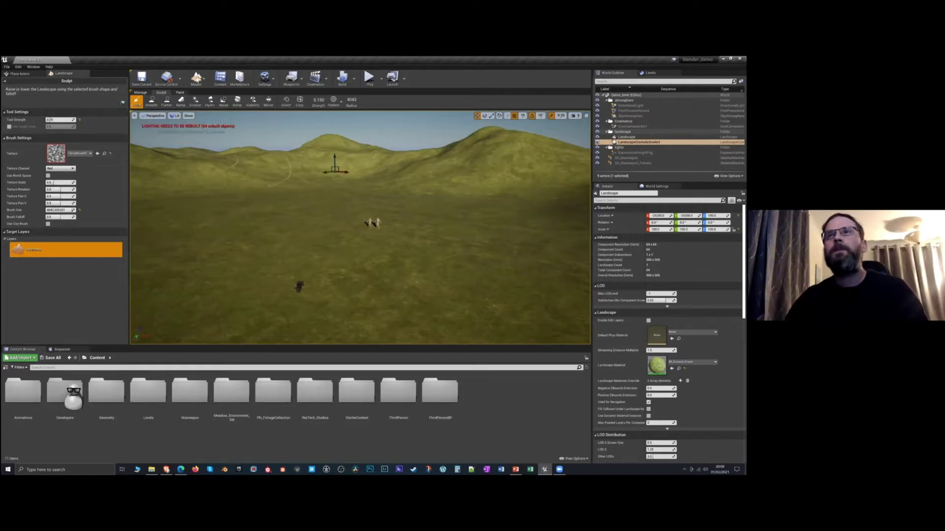
Return to Select editing mode and bring the two mannequins closer in the level view
click(196, 78)
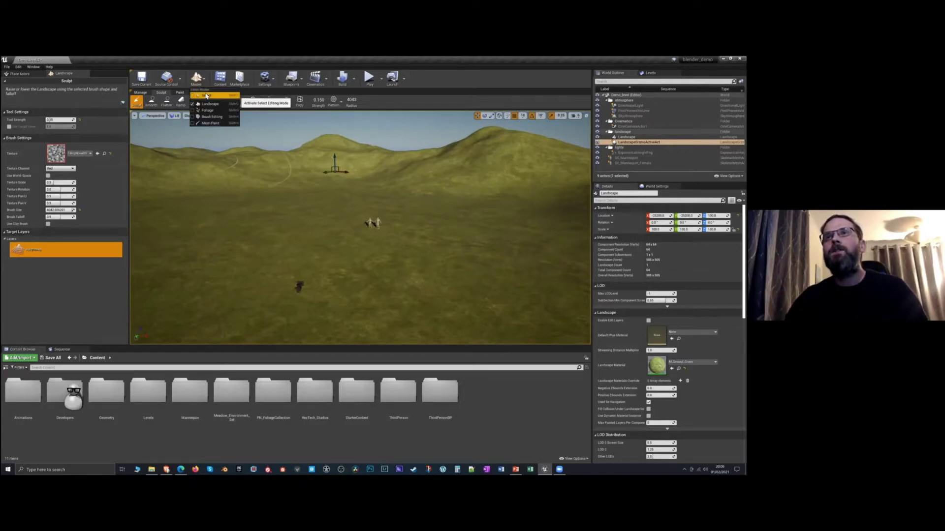
click(207, 96)
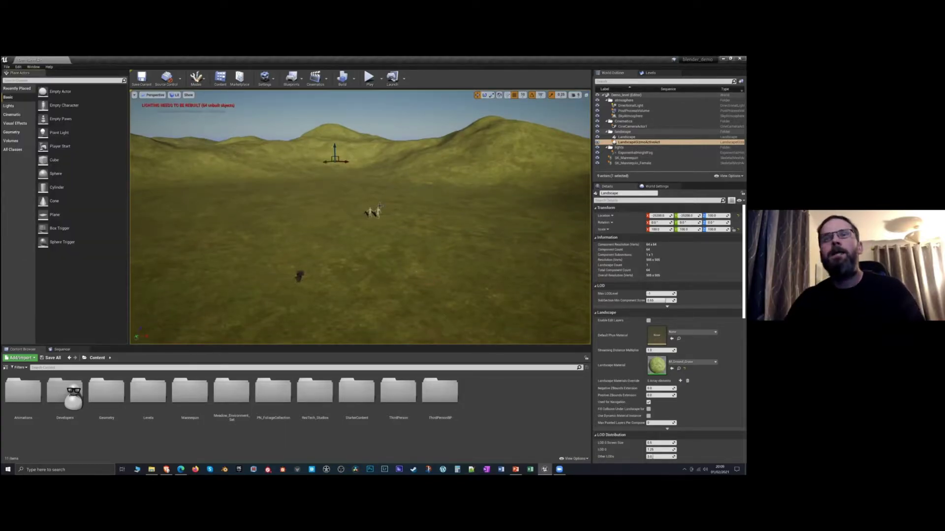
right_drag(382, 219, 392, 212)
scroll(390, 228, up, 4)
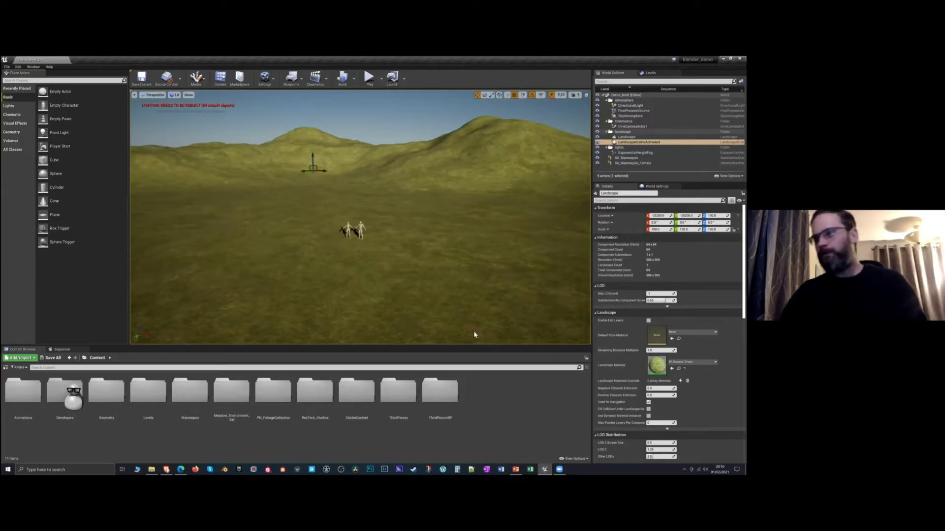
Switch to Blender and open the recent file UE Testing.blend, showing the whole wooden barn model
click(224, 470)
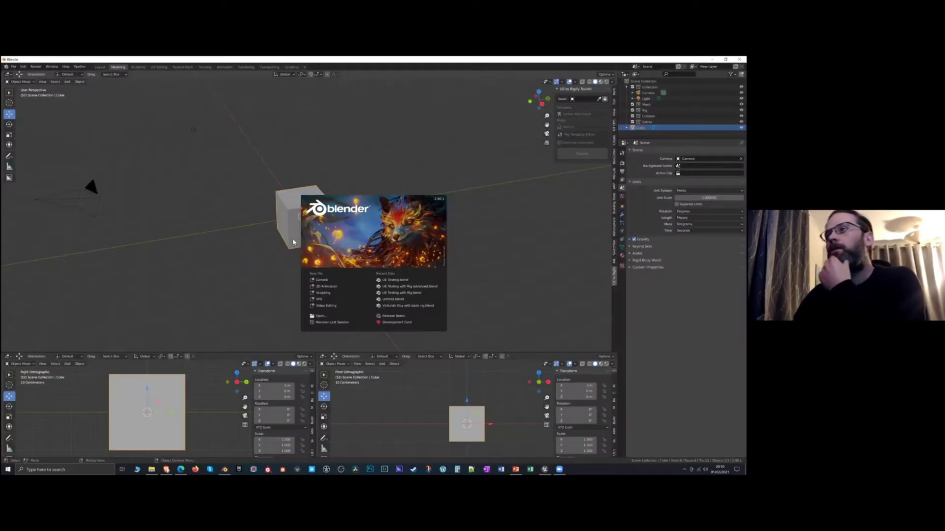
click(394, 280)
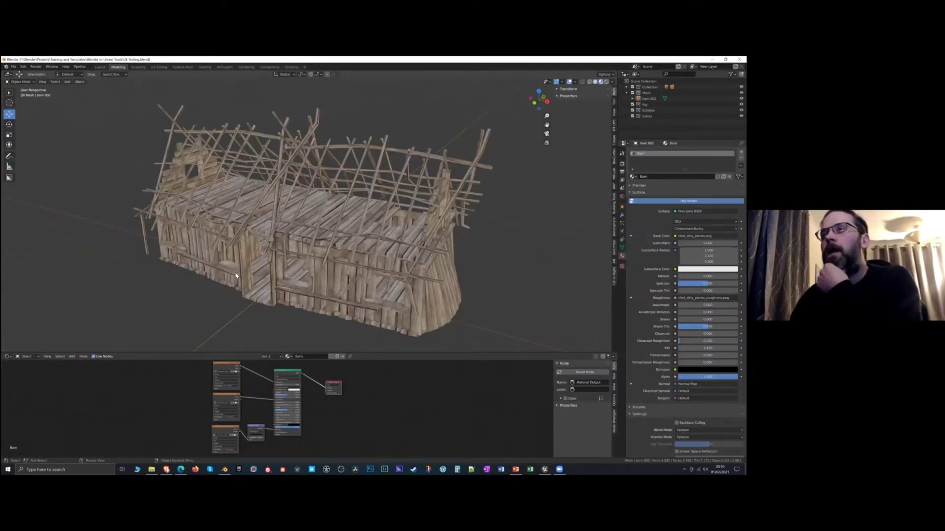
scroll(243, 263, down, 1)
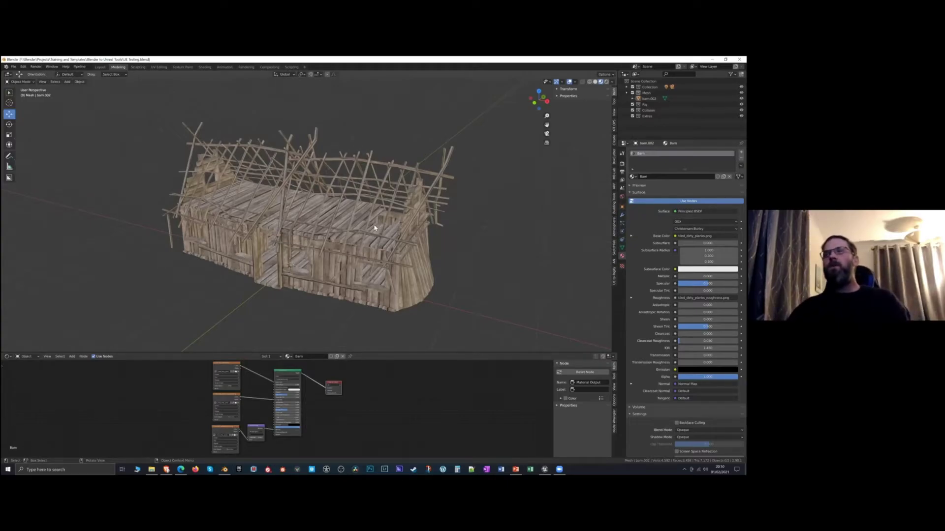
Select the barn and examine the image texture, normal map and Principled BSDF nodes of its Barn material
click(275, 246)
right_click(292, 235)
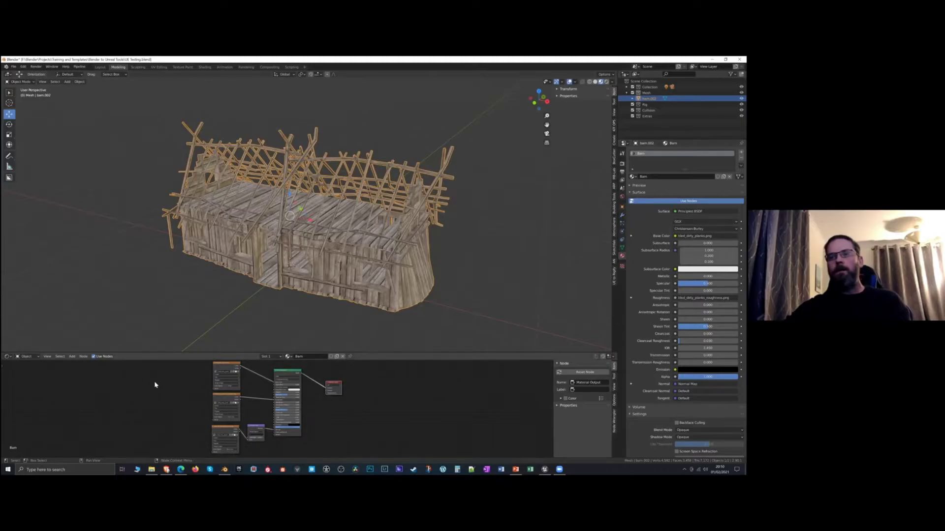
scroll(158, 389, up, 3)
scroll(166, 394, up, 2)
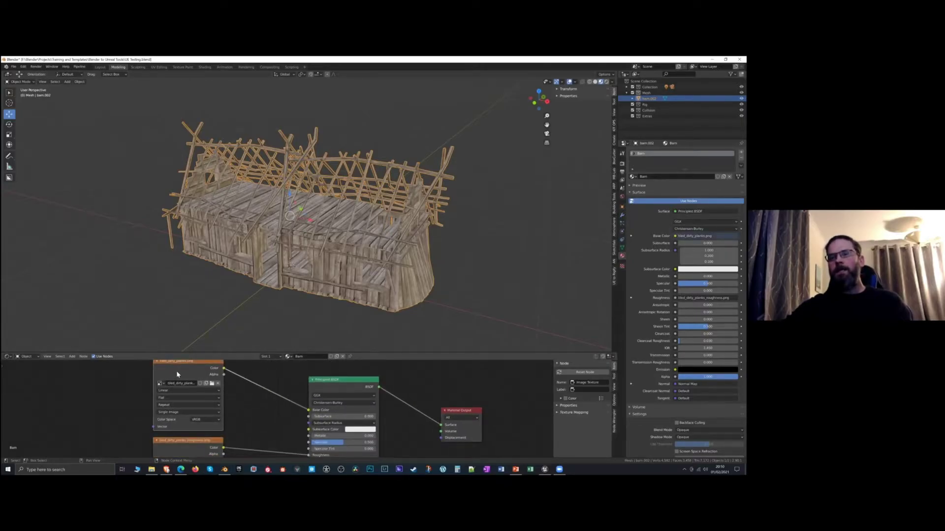
scroll(258, 408, down, 1)
middle_drag(251, 427, 242, 372)
mouse_move(275, 400)
middle_down()
mouse_move(266, 371)
mouse_move(260, 389)
middle_up()
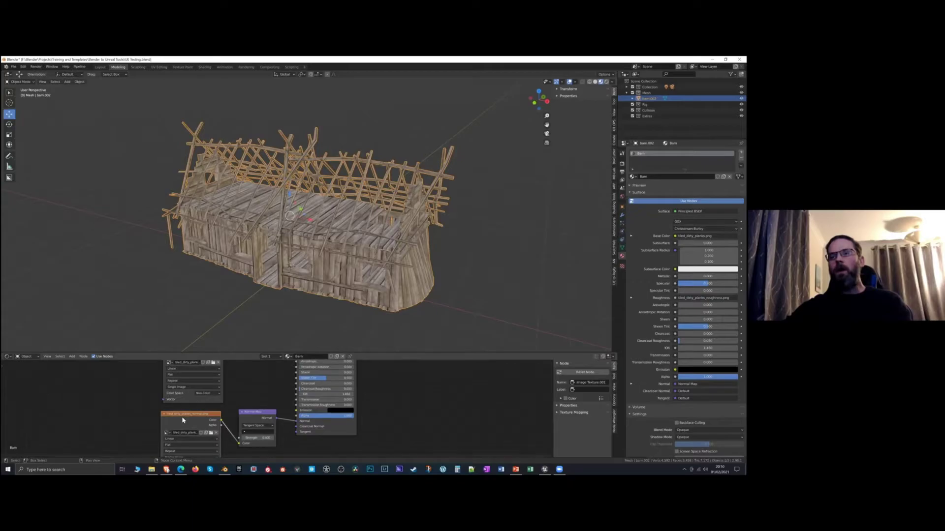
scroll(260, 389, down, 5)
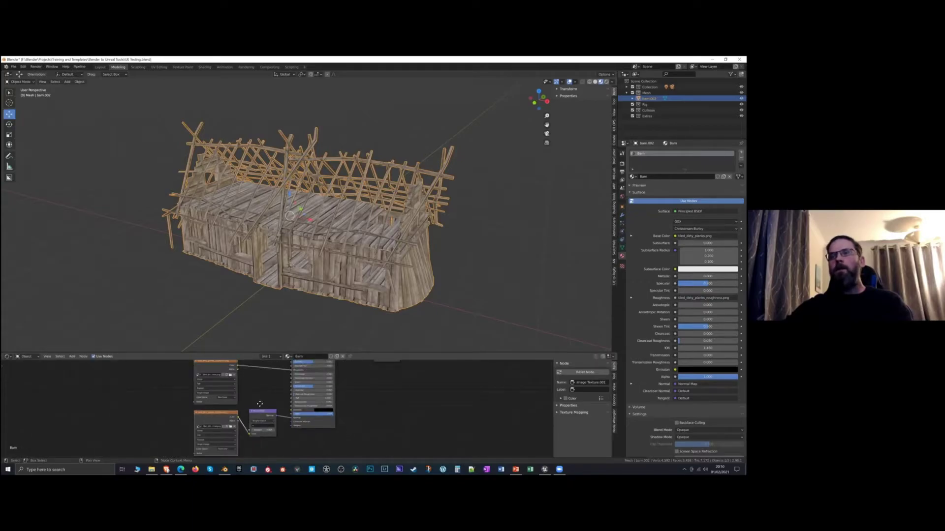
key(Home)
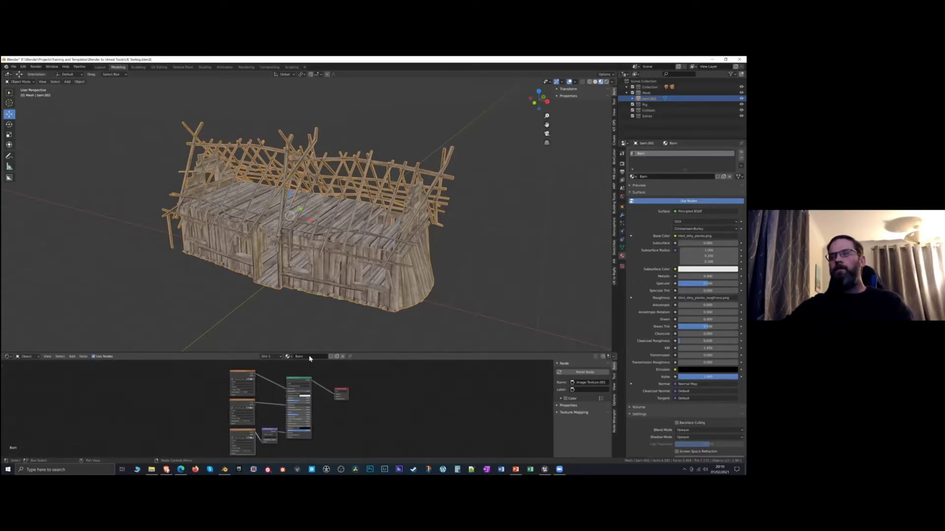
Inspect the barn's plank walls, openings and roof frame up close and from several angles
click(319, 338)
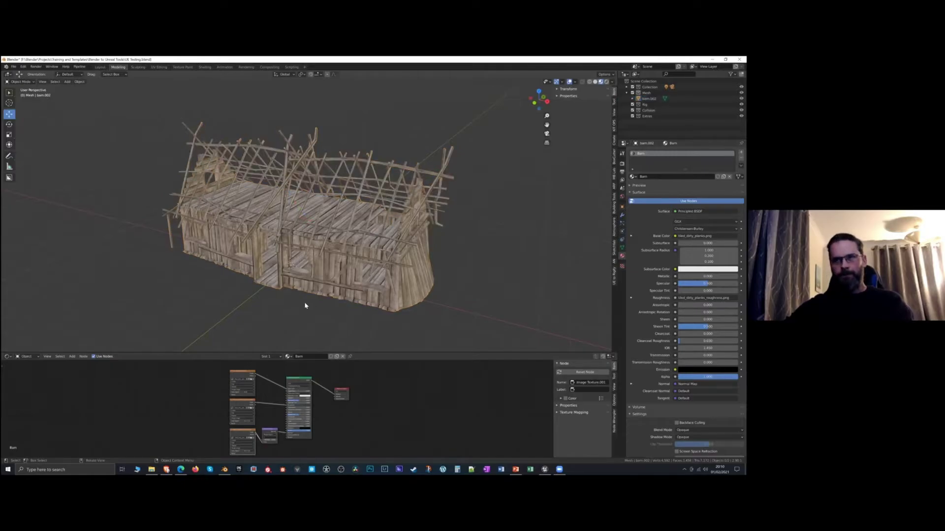
mouse_move(308, 300)
middle_down()
mouse_move(316, 304)
mouse_move(306, 307)
mouse_move(306, 293)
middle_up()
scroll(309, 293, up, 5)
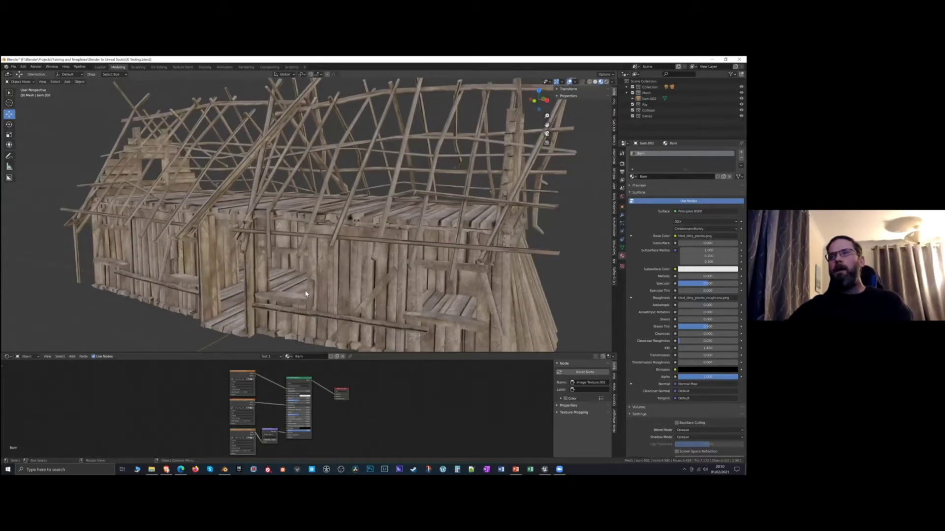
scroll(315, 297, down, 5)
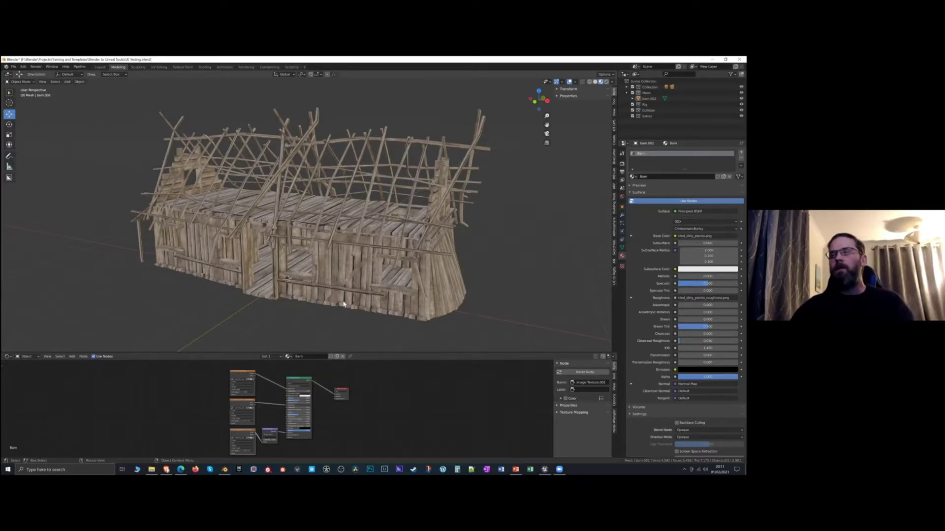
click(373, 281)
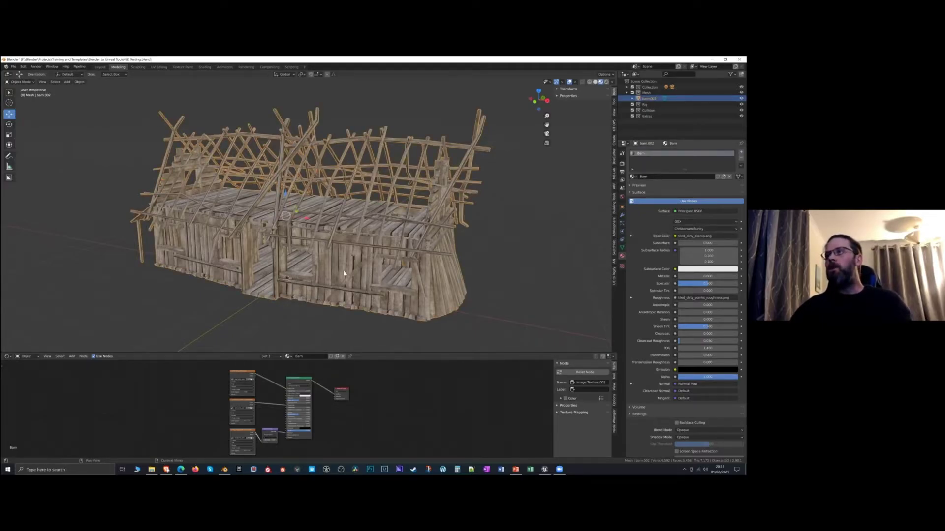
click(561, 174)
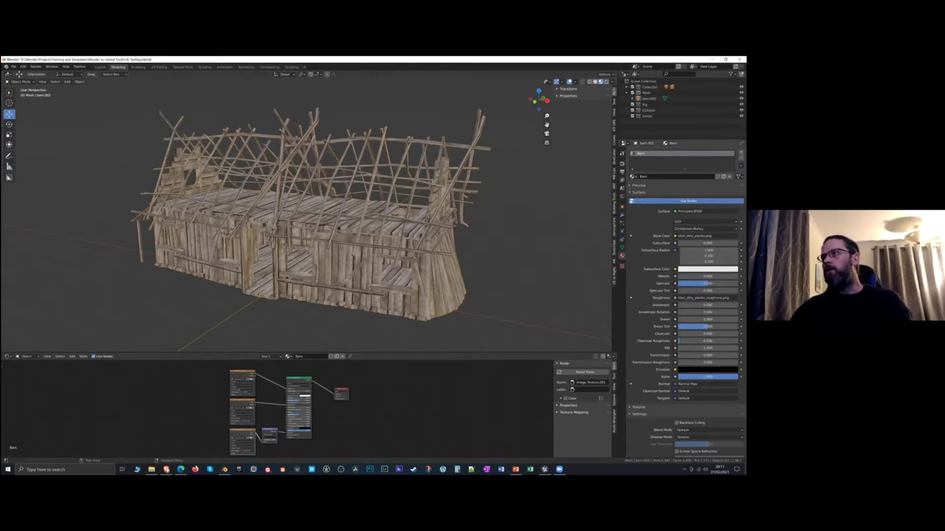
click(338, 273)
middle_drag(309, 299, 281, 301)
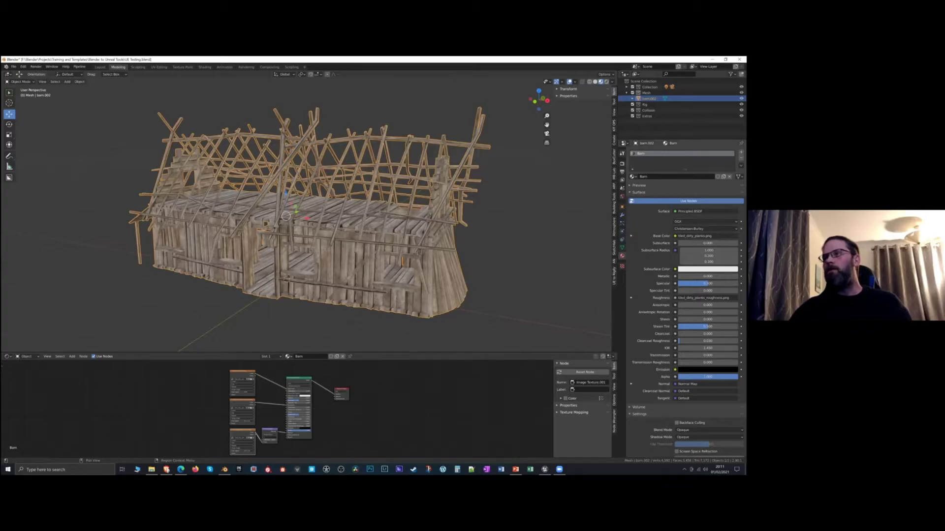
mouse_move(326, 326)
middle_down()
mouse_move(320, 285)
mouse_move(320, 311)
middle_up()
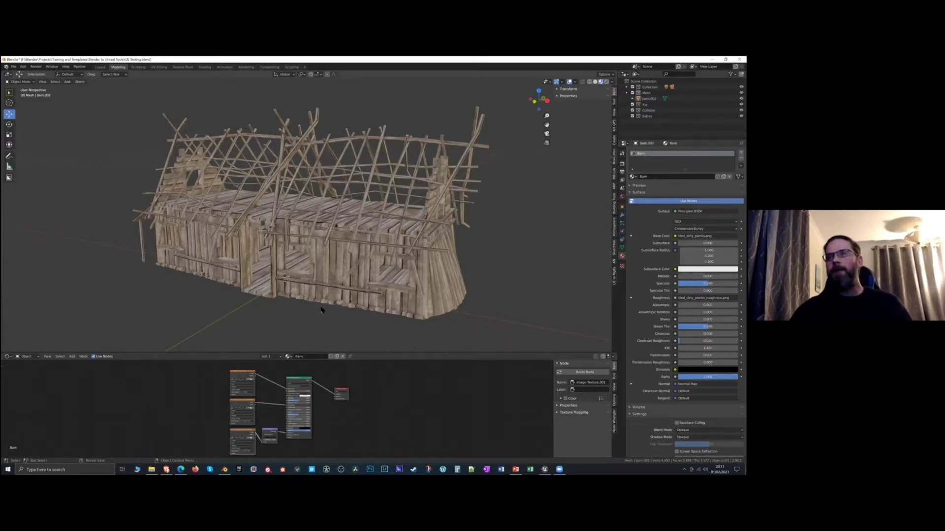
middle_drag(323, 315, 330, 295)
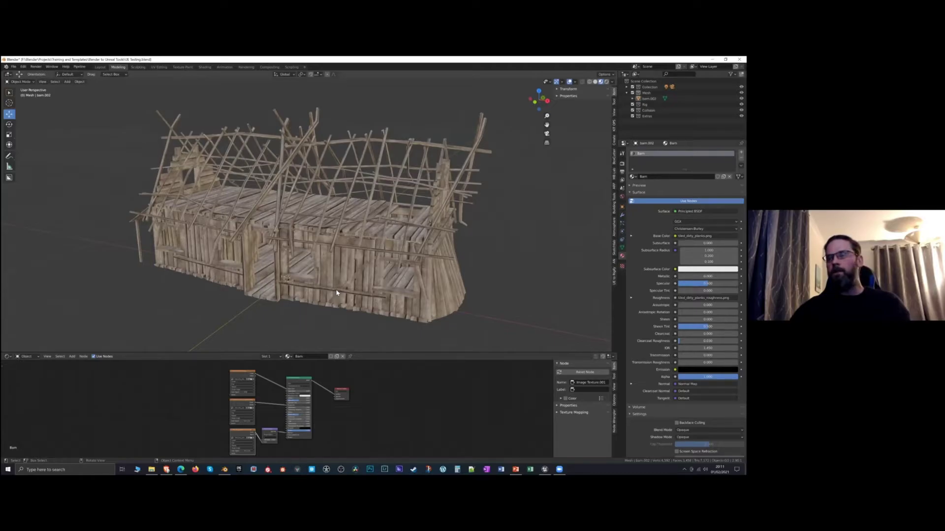
middle_drag(337, 293, 335, 295)
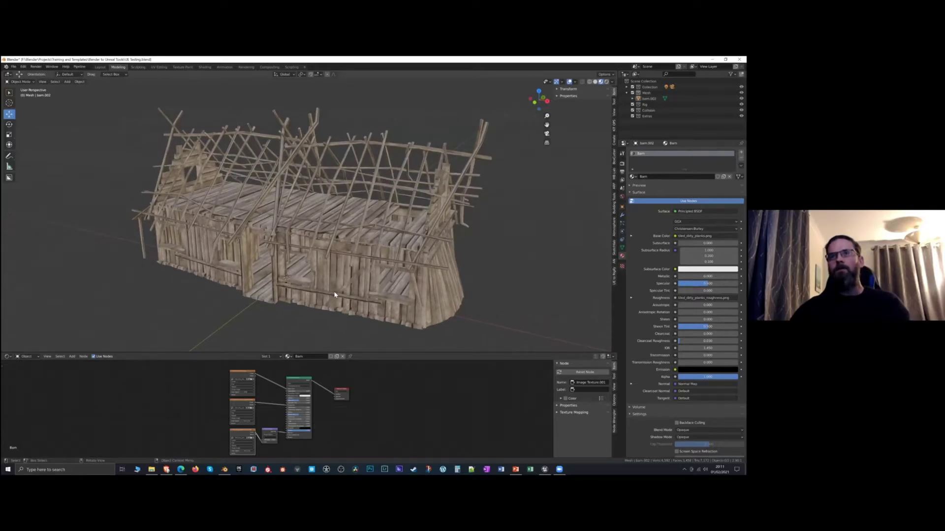
click(342, 293)
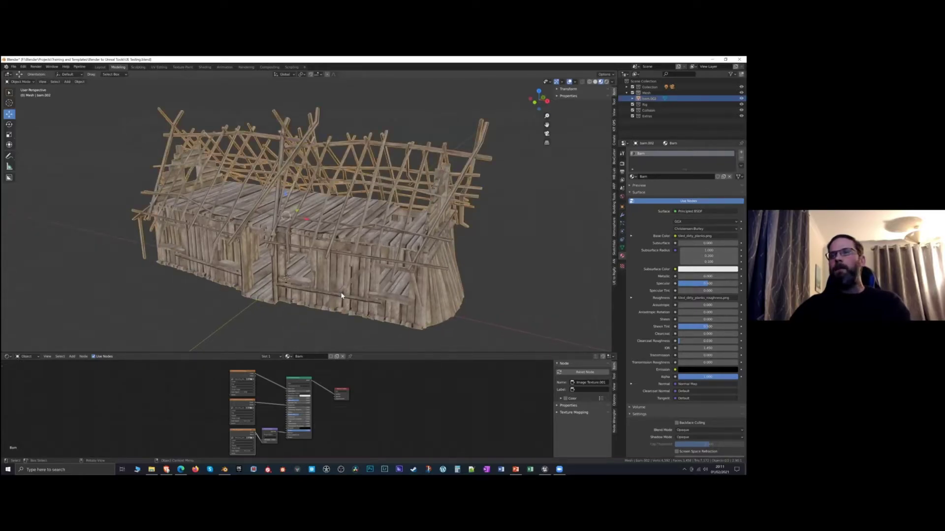
middle_drag(336, 316, 344, 310)
click(349, 335)
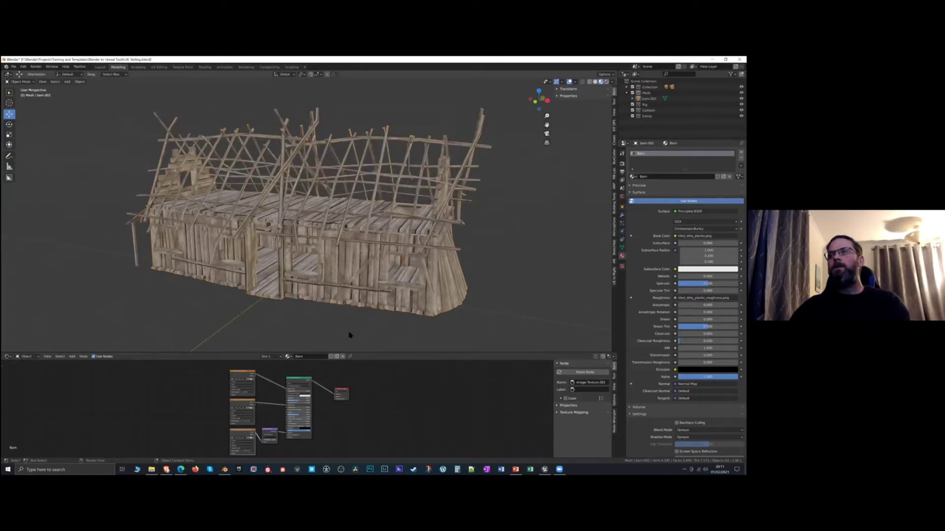
click(351, 259)
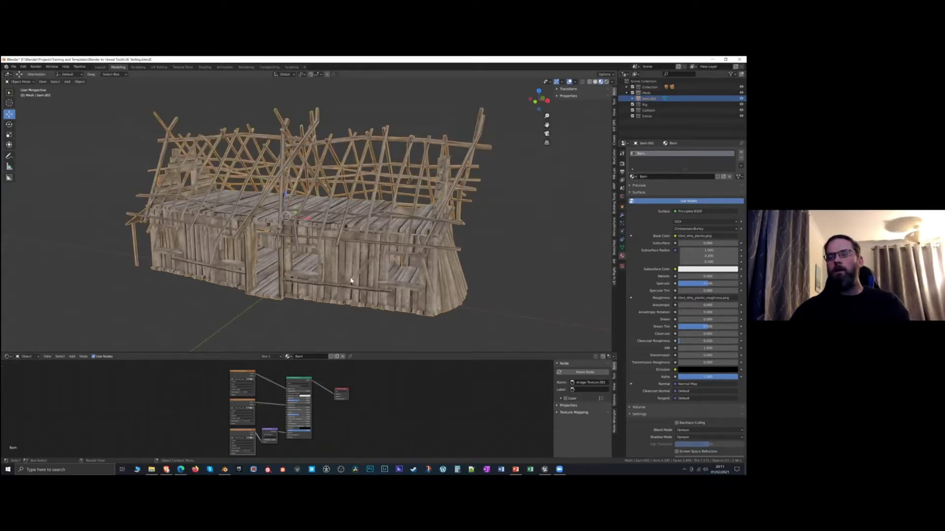
middle_drag(352, 276, 354, 283)
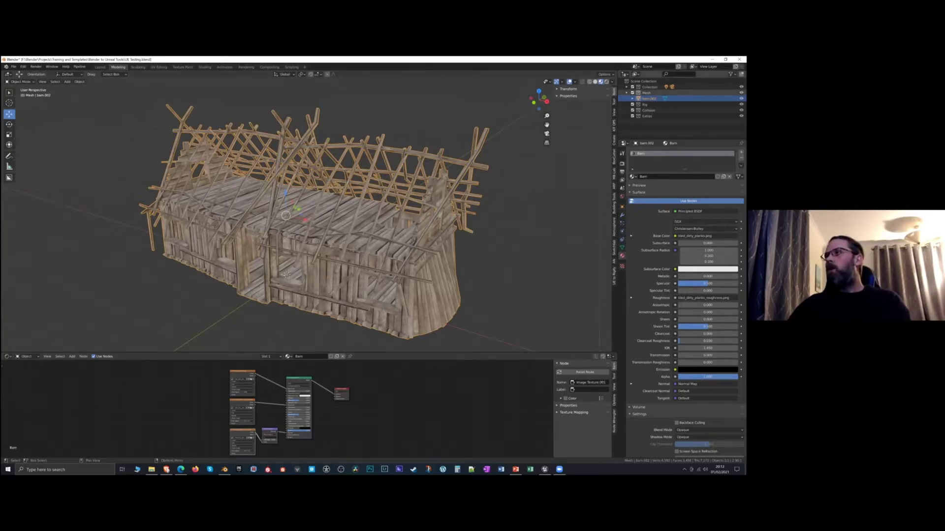
Check the Collision, Extras and Mesh collections, and reselect the barn object
click(648, 111)
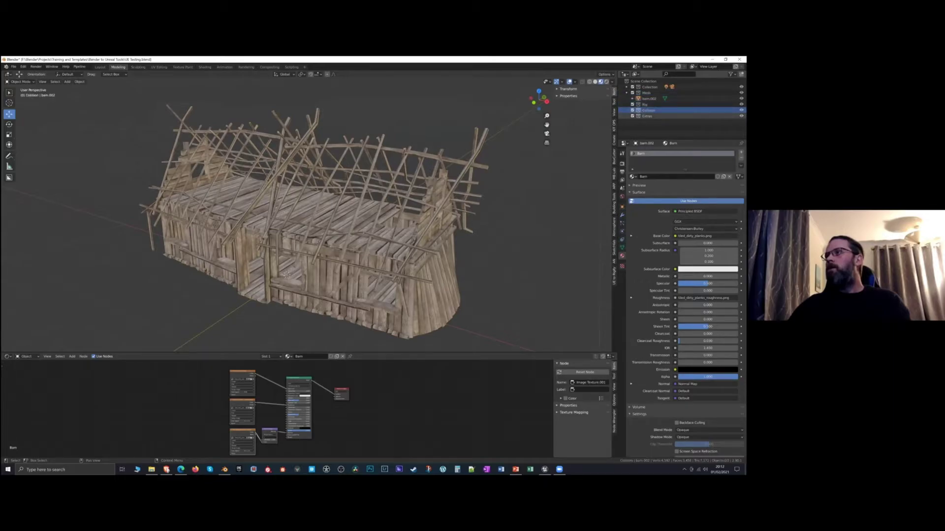
click(647, 116)
click(646, 93)
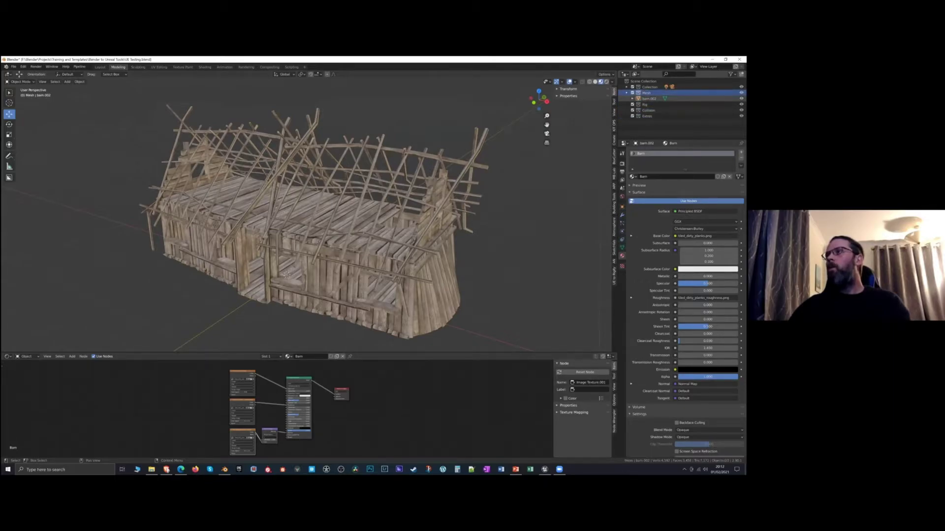
key(a)
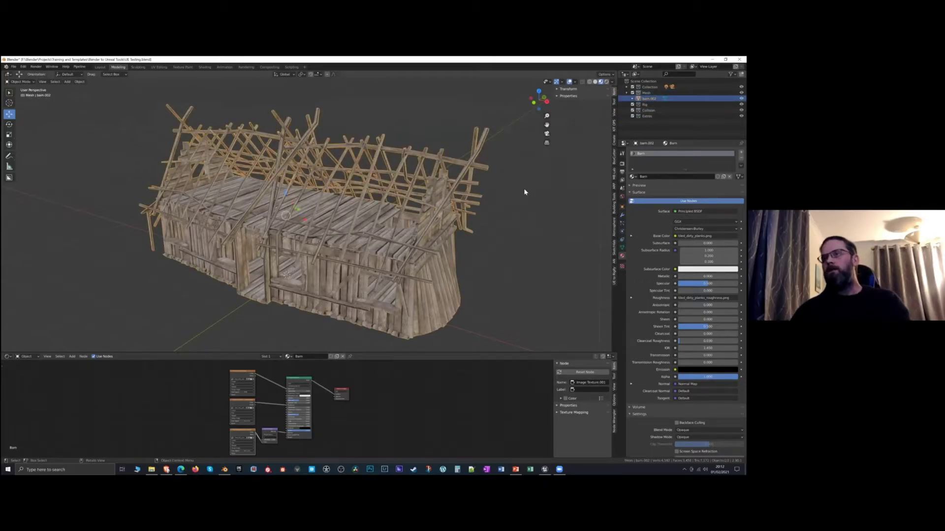
click(540, 247)
click(464, 212)
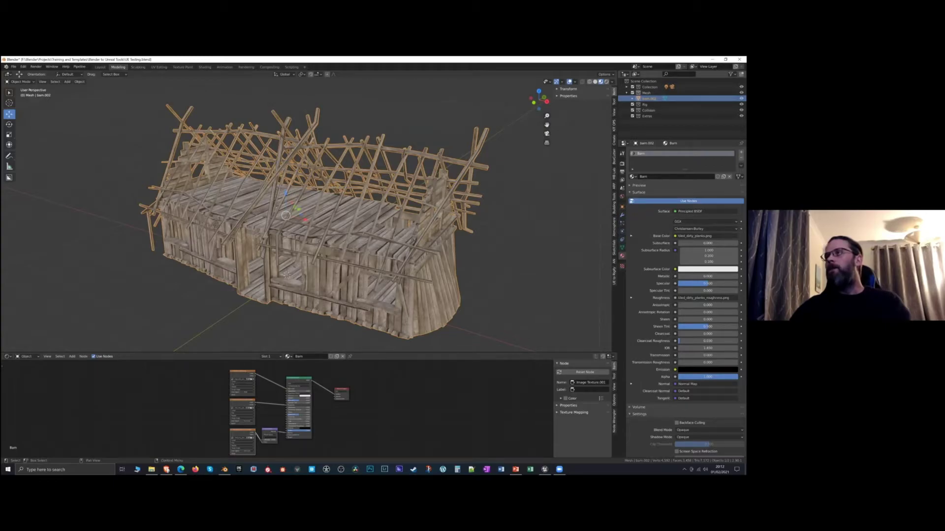
Move the barn object out of the Mesh collection and put it back into Mesh
drag(649, 98, 648, 120)
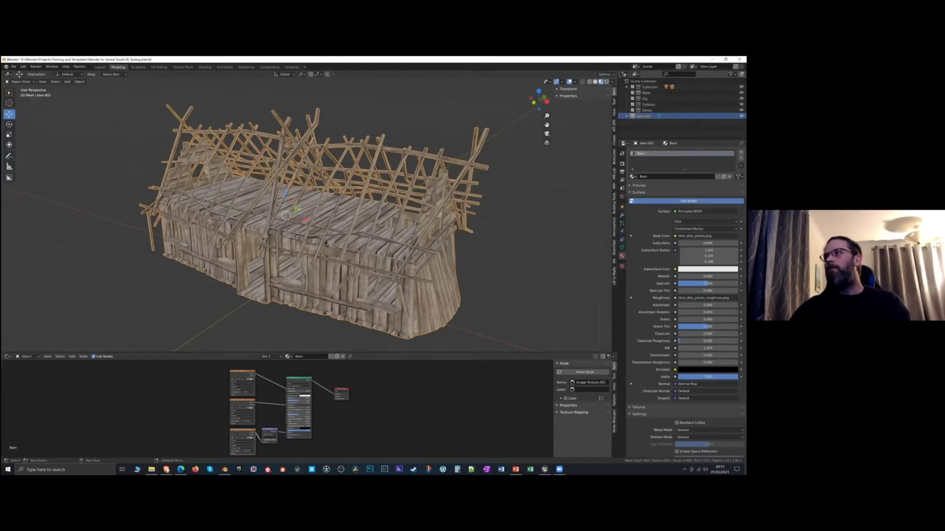
key(alt+a)
click(646, 92)
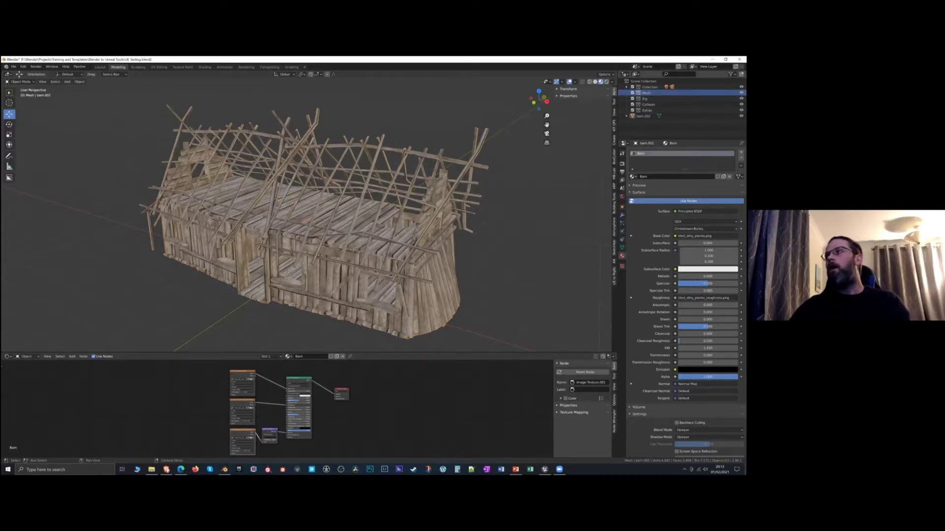
click(643, 116)
drag(643, 116, 646, 93)
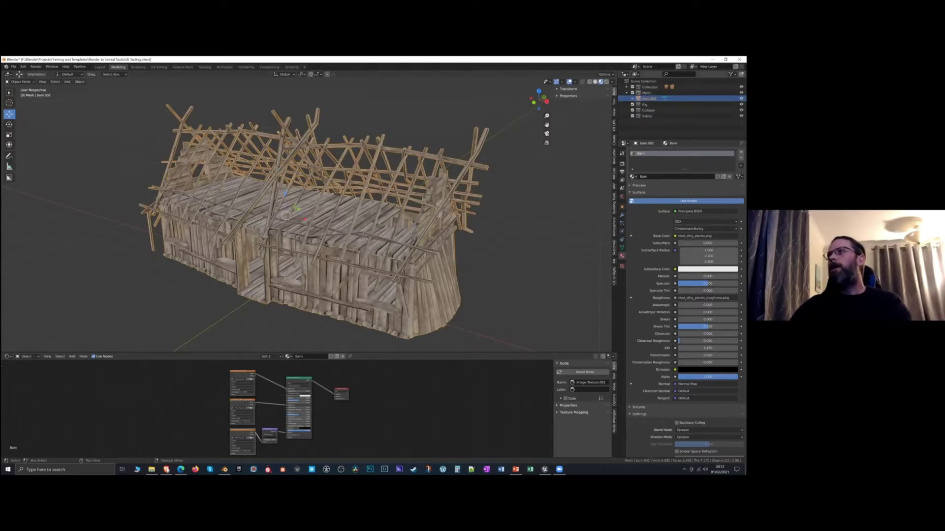
Reselect the barn and look at the pipeline's export options, Send to Unreal and Advanced Dialog
middle_drag(510, 247, 485, 256)
click(508, 271)
click(406, 201)
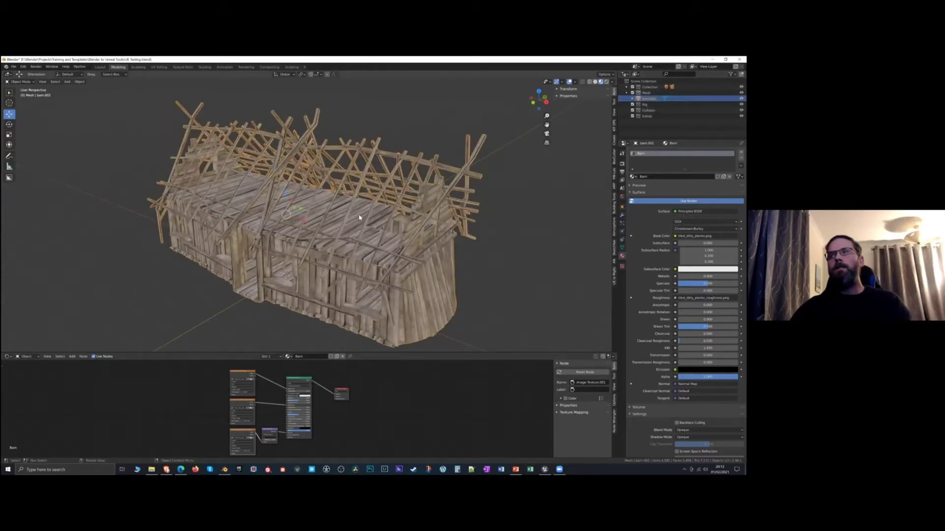
click(79, 66)
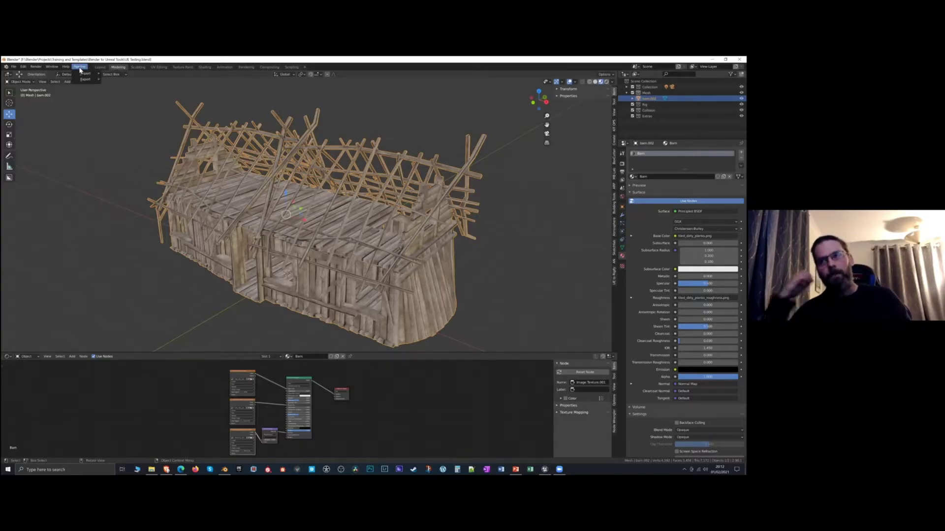
mouse_move(90, 80)
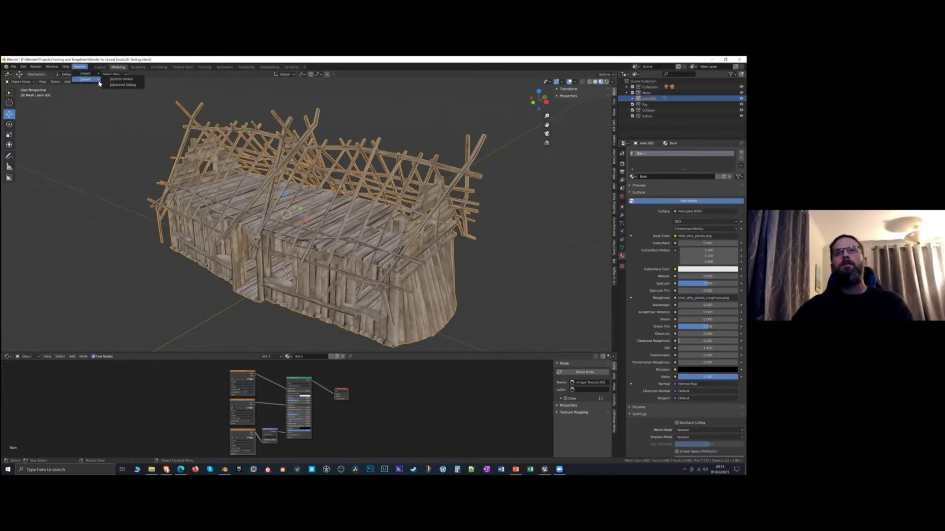
click(110, 82)
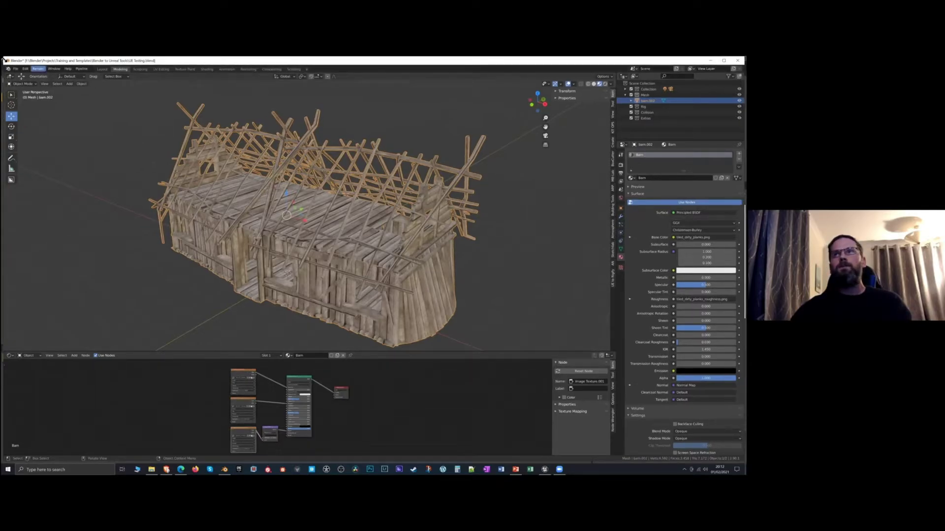
Shrink the Blender window so it overlaps only part of the Unreal editor, and bring the level's two mannequins closer
drag(5, 60, 377, 193)
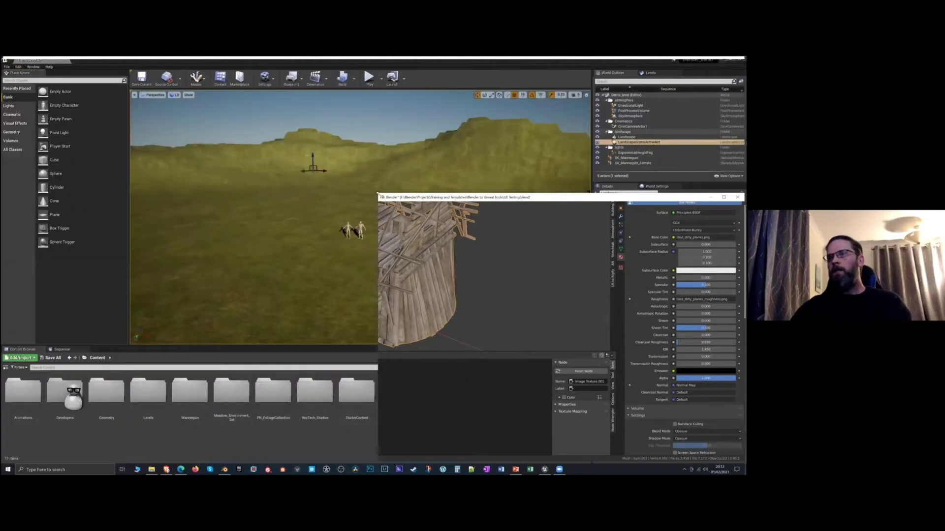
click(279, 280)
right_drag(279, 280, 323, 290)
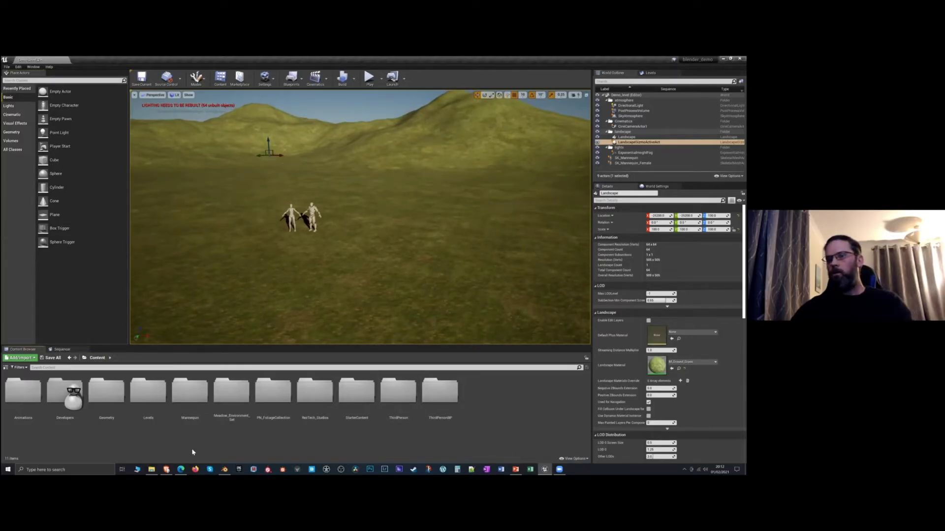
click(226, 469)
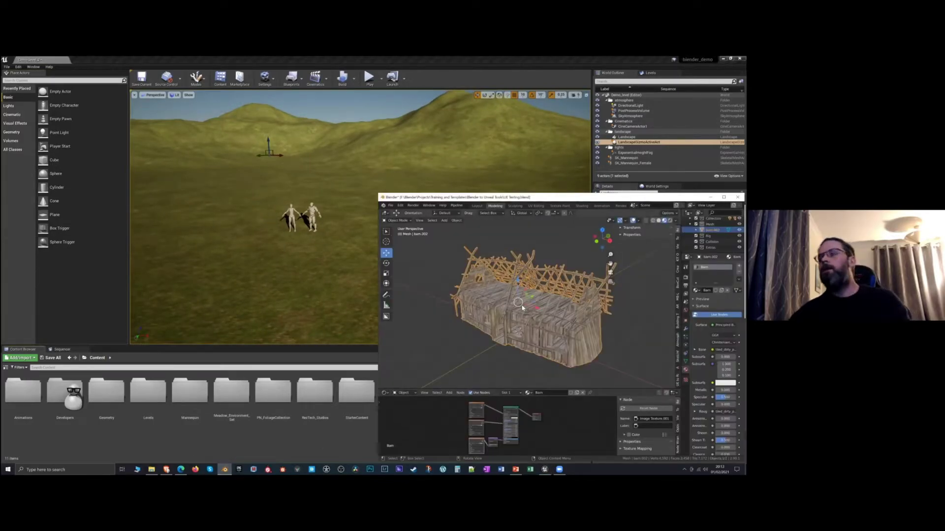
Open Blender's add-on preferences and search the add-ons for "unreal"
click(400, 206)
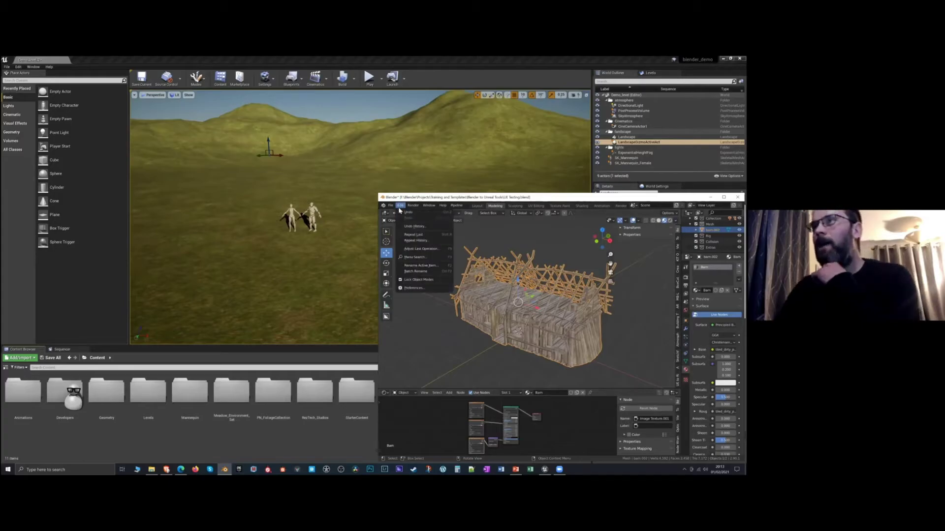
click(414, 288)
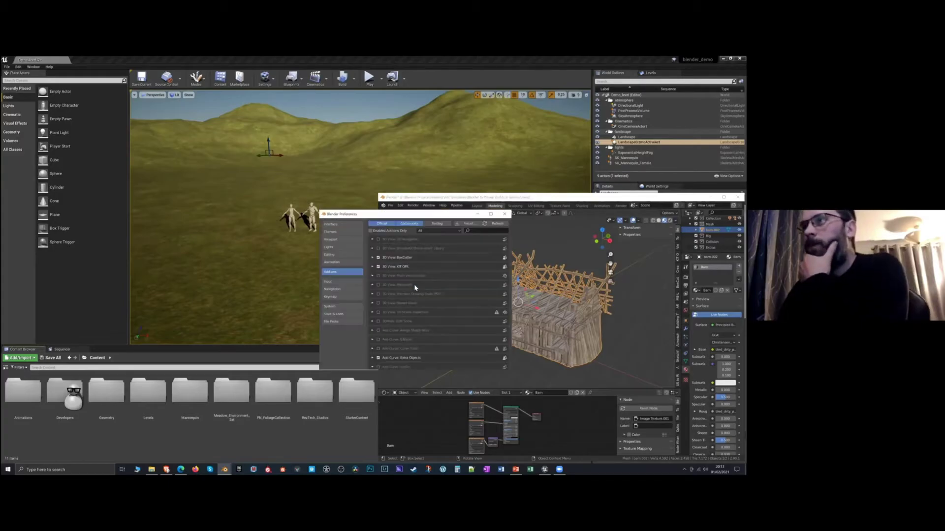
click(480, 230)
text(unreal)
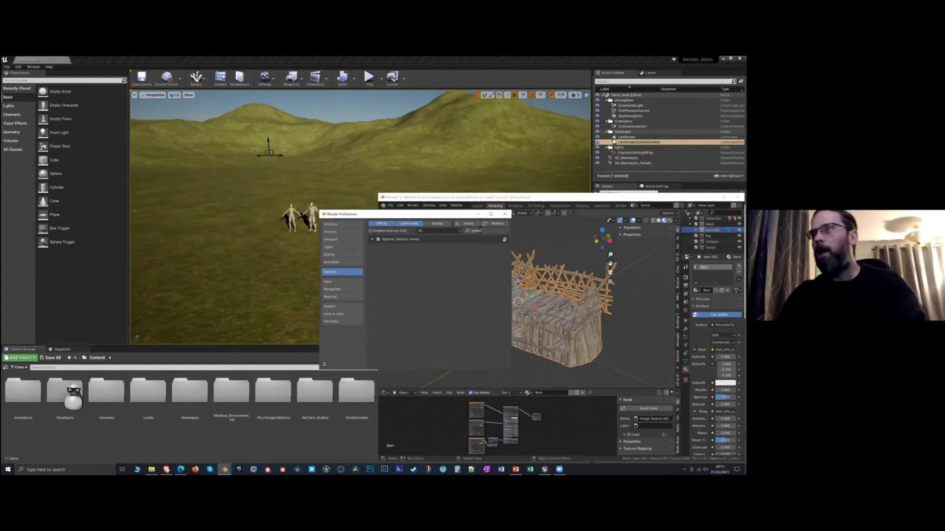
Review the Send to Unreal add-on's path settings for the mesh and animation folders, and close the preferences
click(373, 239)
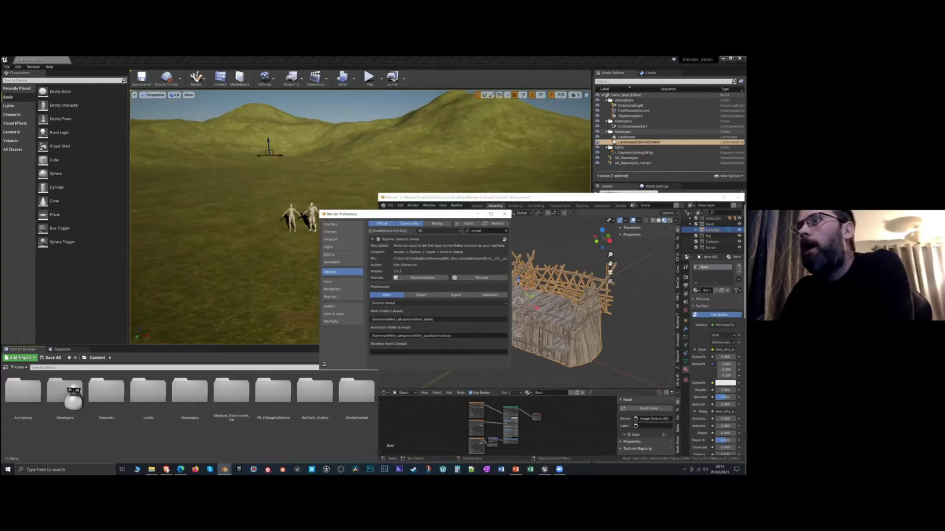
click(387, 319)
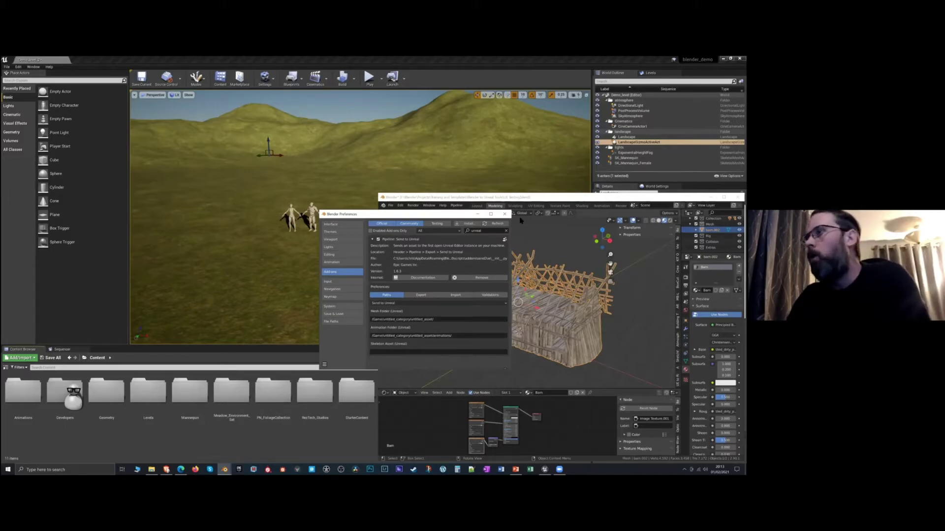
click(504, 214)
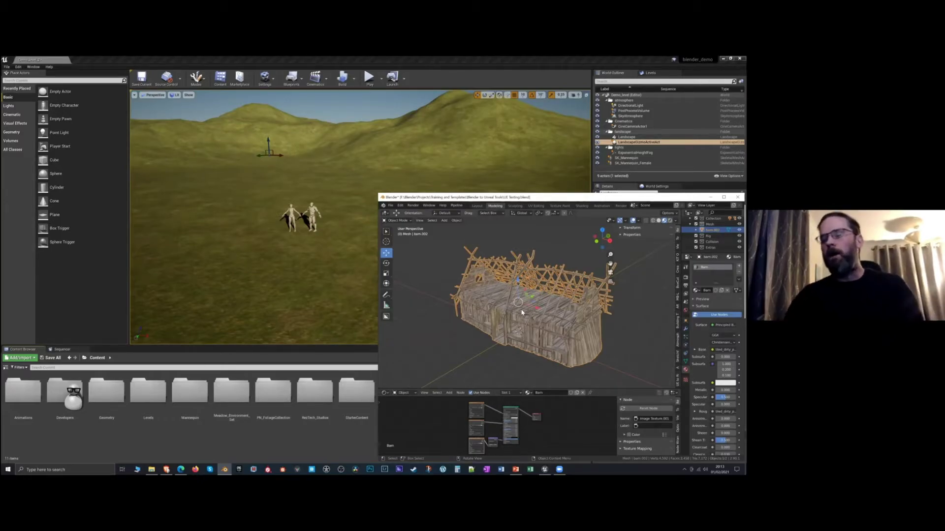
Export the barn from Blender to the open Unreal project with Send to Unreal
click(360, 136)
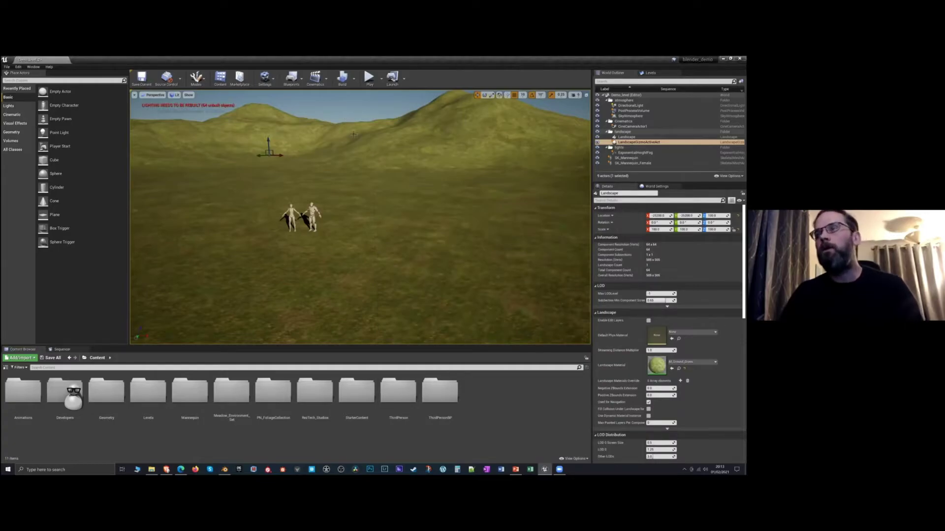
click(224, 469)
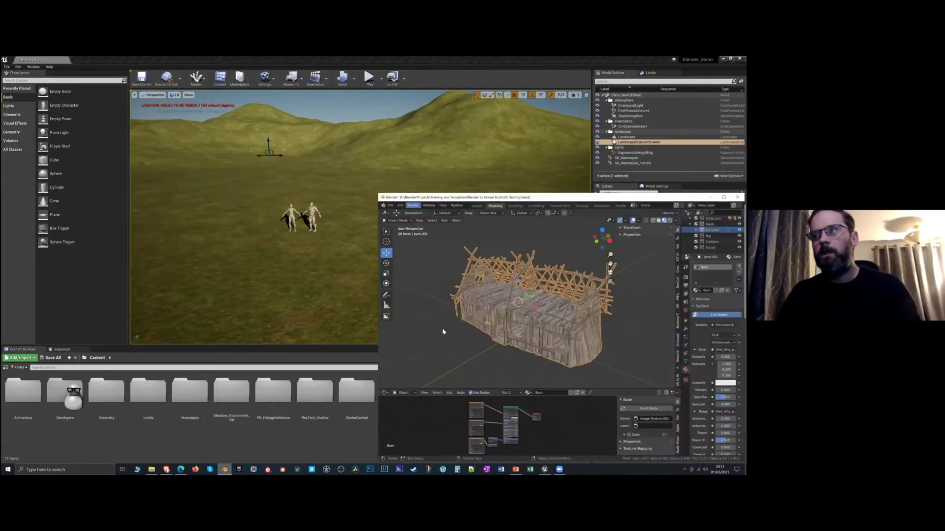
click(426, 352)
middle_drag(447, 341, 528, 338)
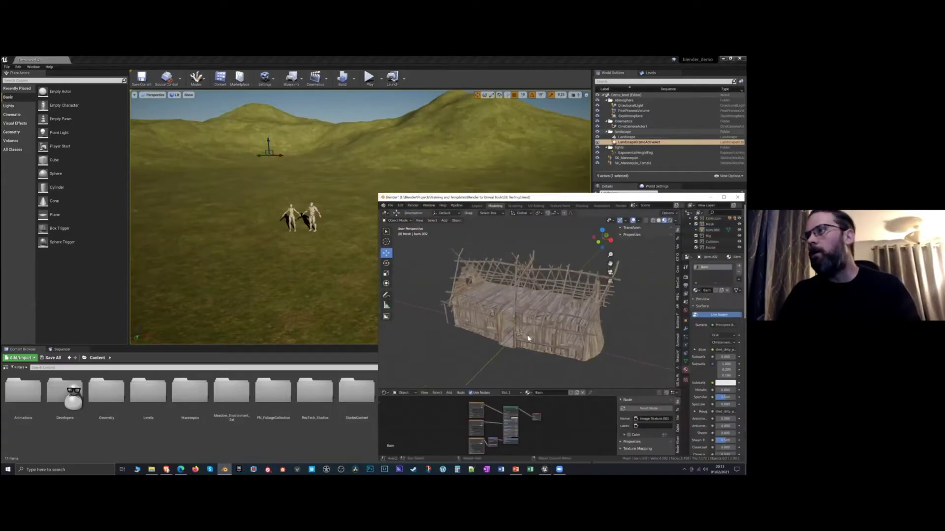
click(457, 207)
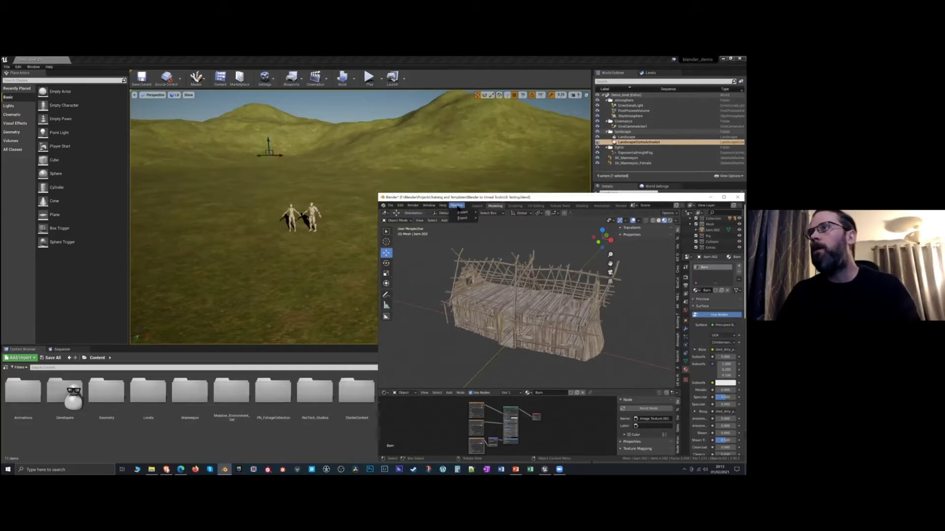
mouse_move(461, 221)
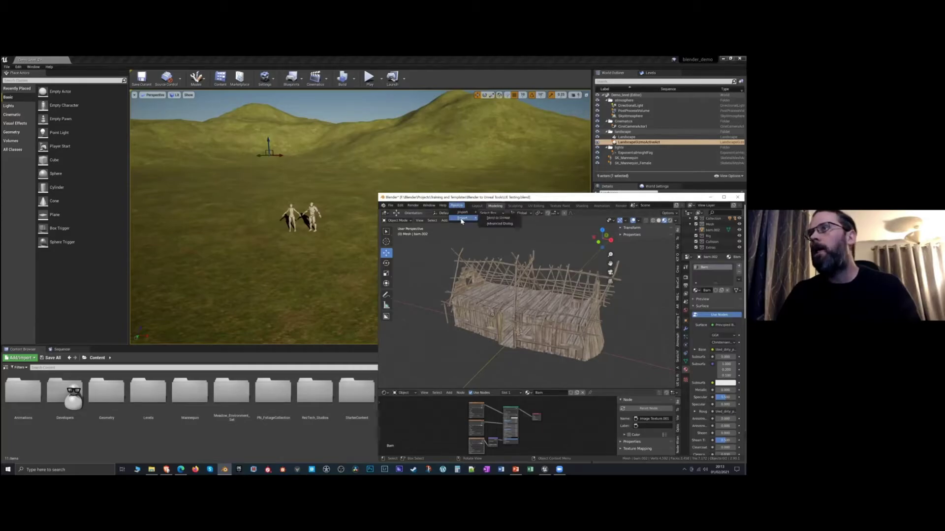
click(492, 219)
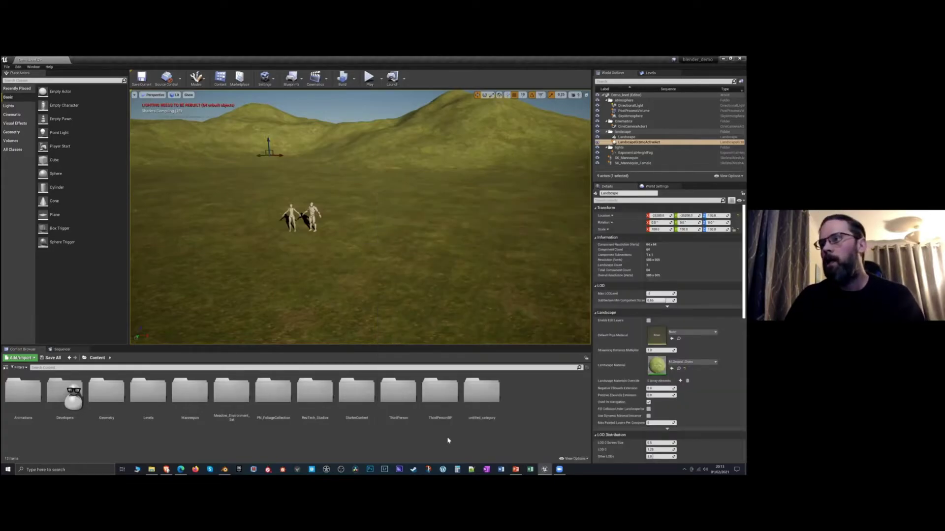
Open the untitled_category/untitled_asset folder in Unreal's content and check the imported barn mesh and its textures
double_click(483, 396)
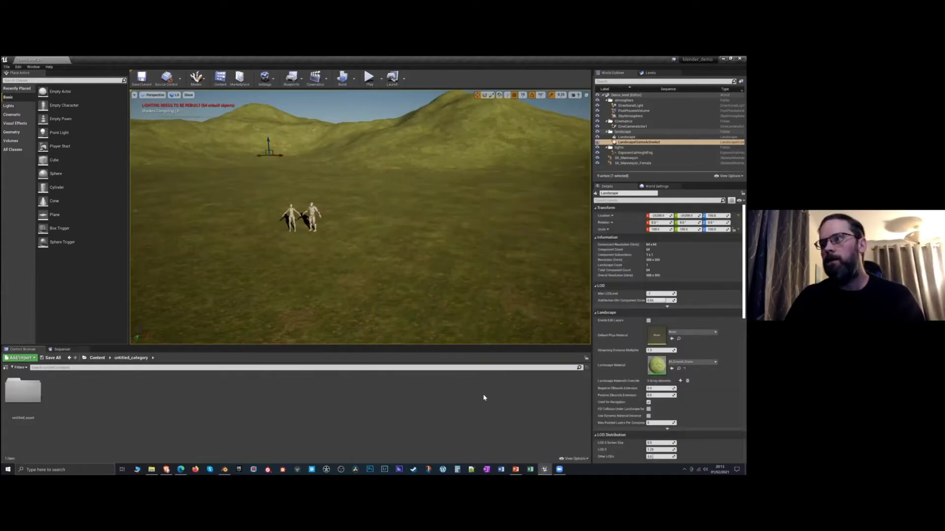
double_click(25, 391)
click(60, 397)
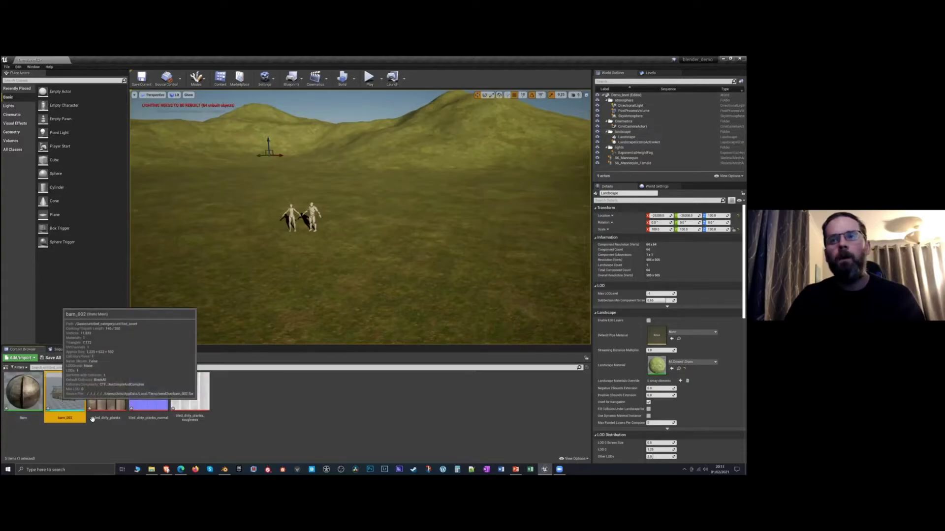
click(148, 394)
click(197, 394)
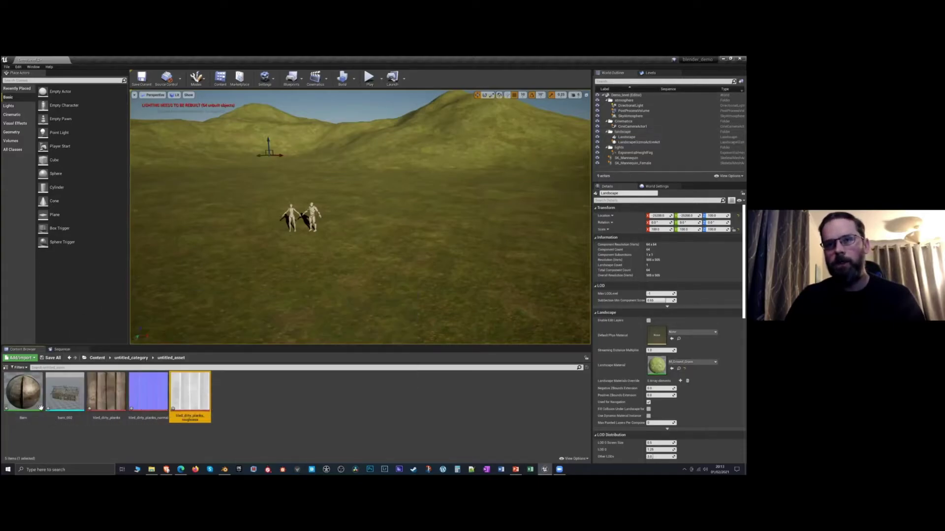
Open the imported Barn material and arrange its color, roughness and normal texture samples in a column before the main material node
click(24, 393)
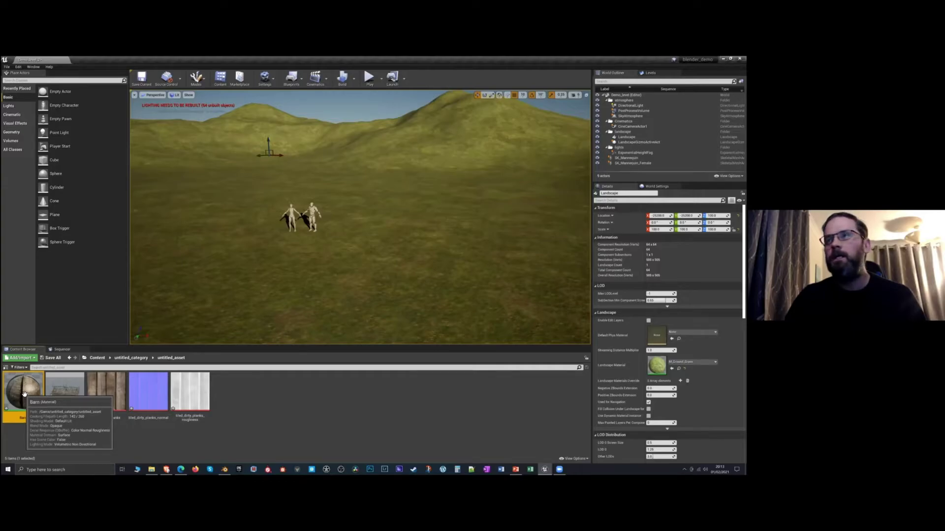
double_click(24, 394)
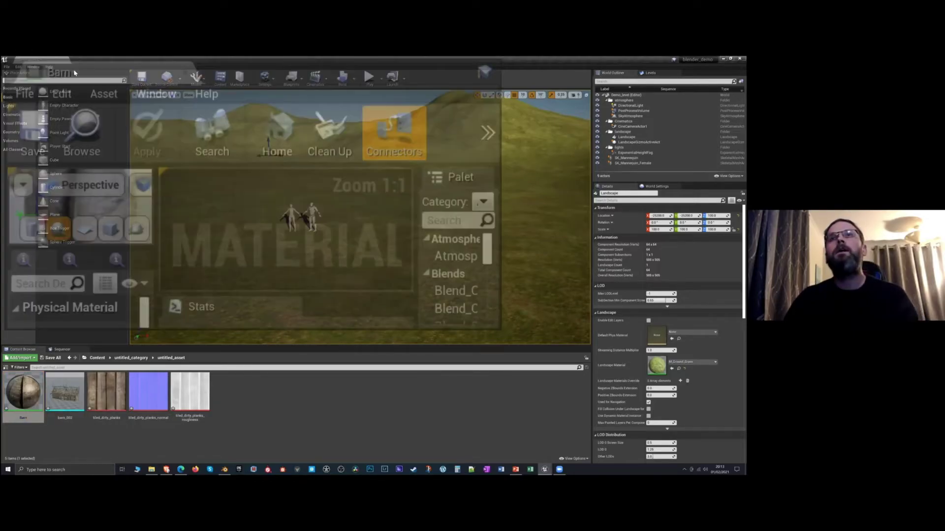
scroll(123, 197, down, 8)
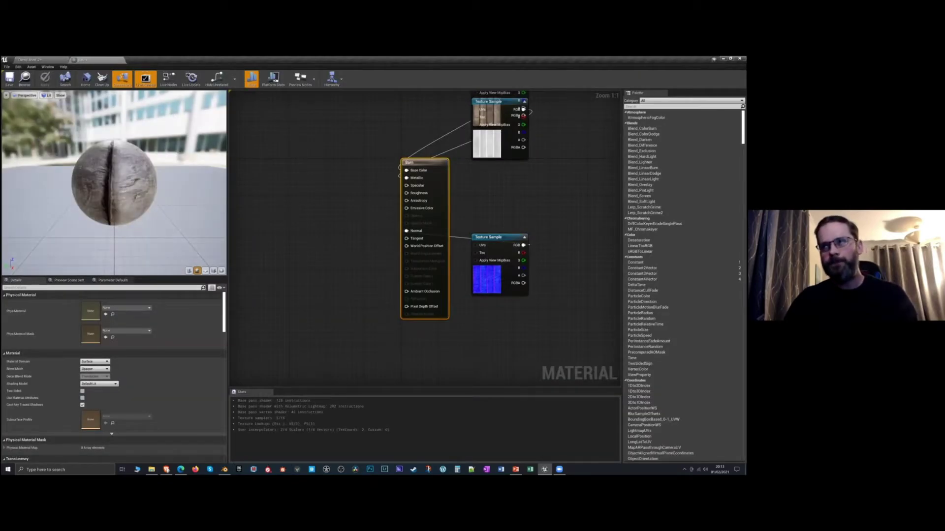
drag(492, 118, 318, 207)
drag(504, 111, 330, 157)
drag(490, 285, 321, 317)
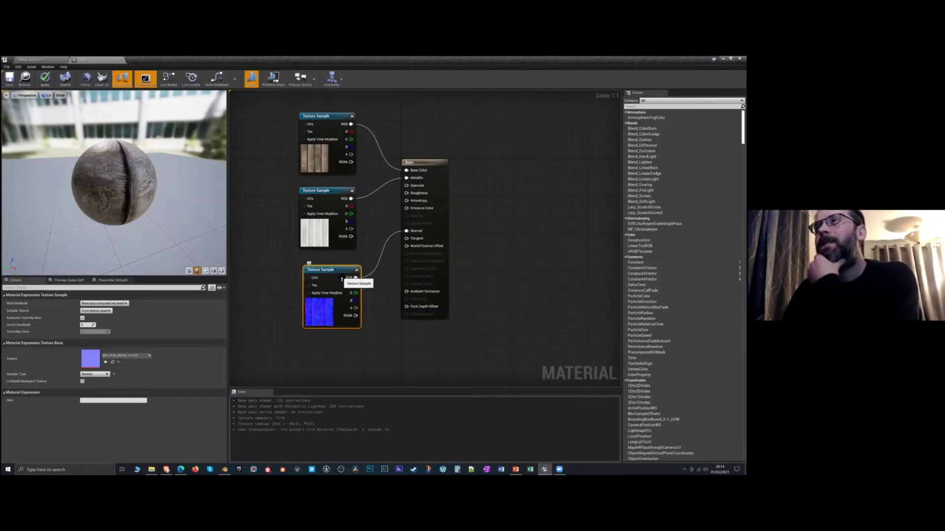
Move the roughness texture's connection from Metallic to Roughness and set that texture's compression to Masks (no sRGB)
click(318, 236)
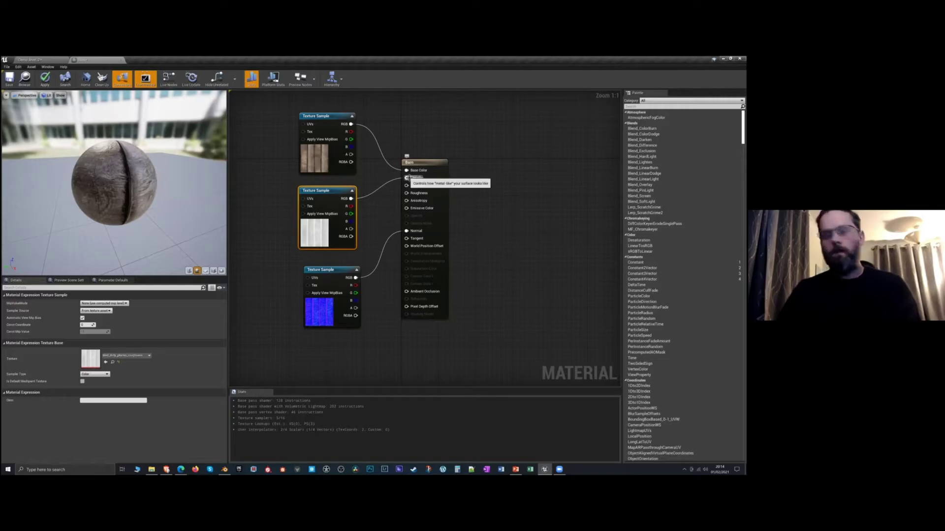
ctrl+drag(407, 178, 425, 196)
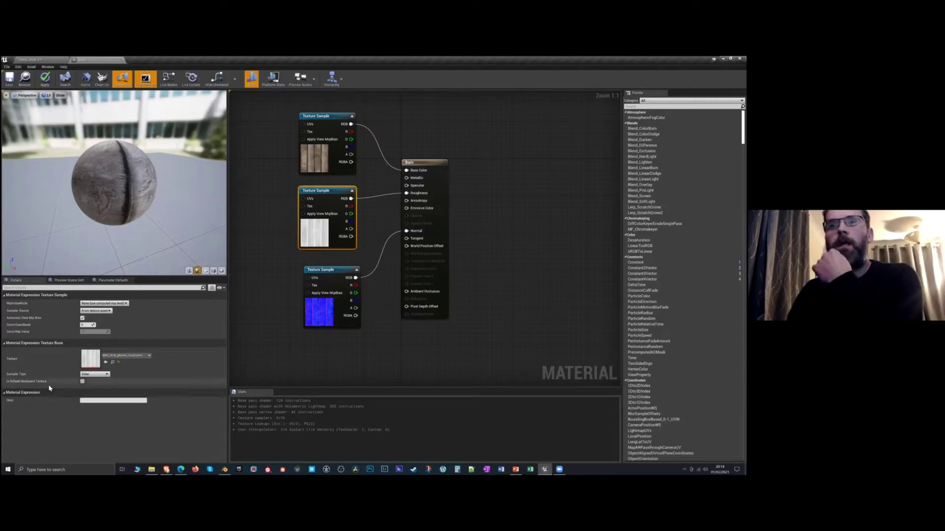
double_click(91, 359)
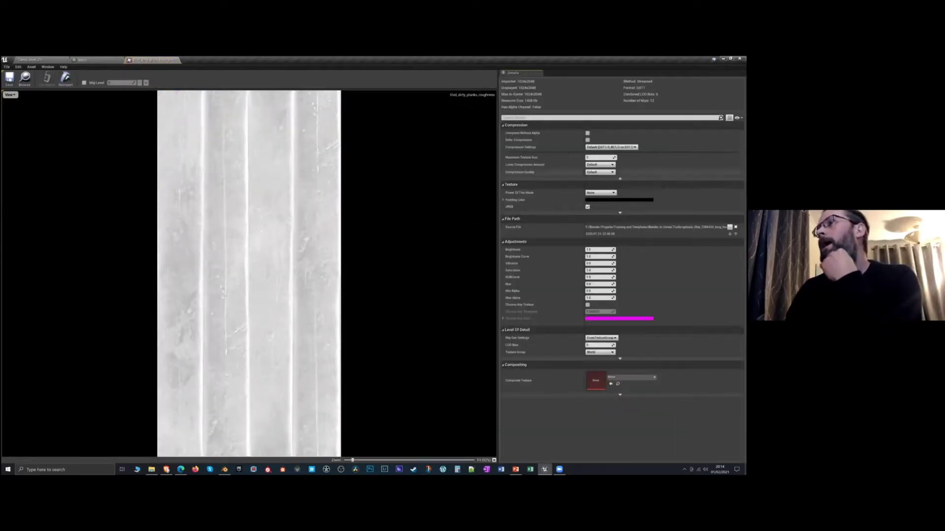
click(610, 147)
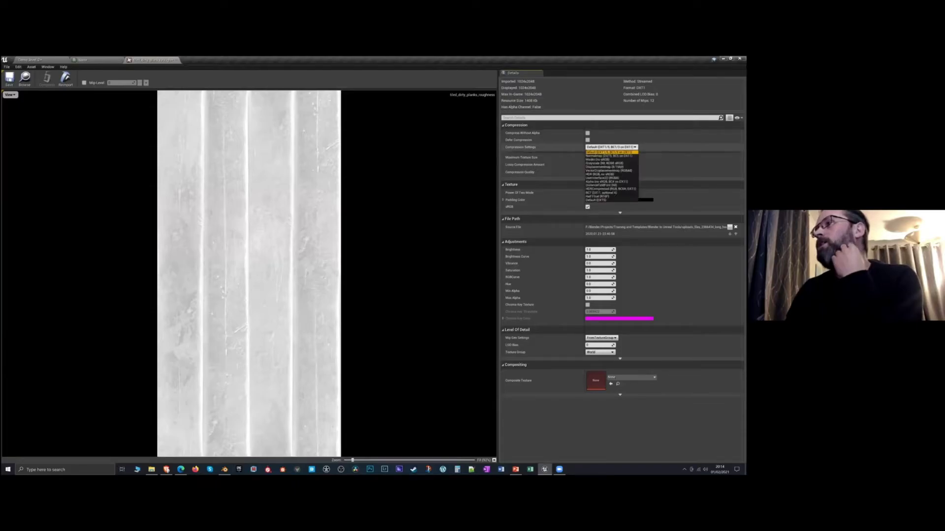
click(597, 159)
Align the normal texture sample with the others in the Barn material and set the roughness sample's Sampler Type to Masks
click(94, 59)
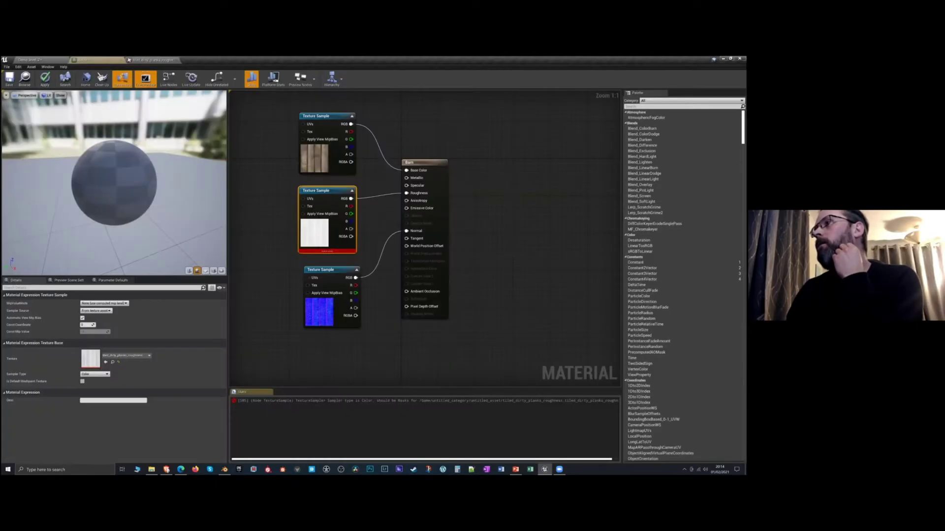
click(133, 60)
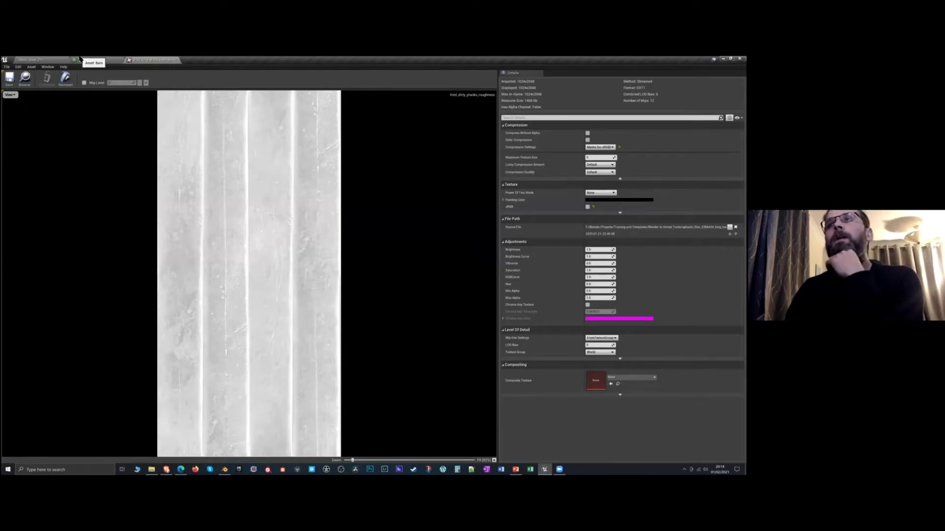
click(79, 59)
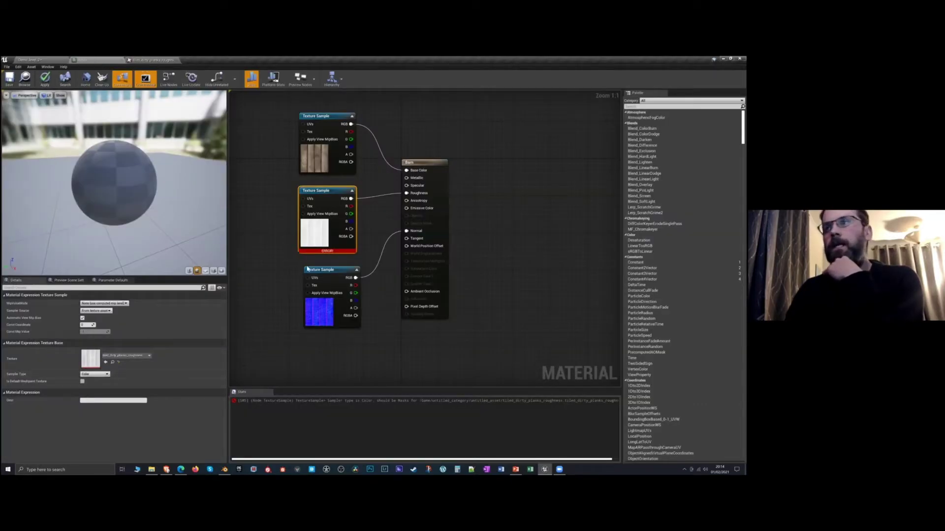
drag(326, 270, 319, 270)
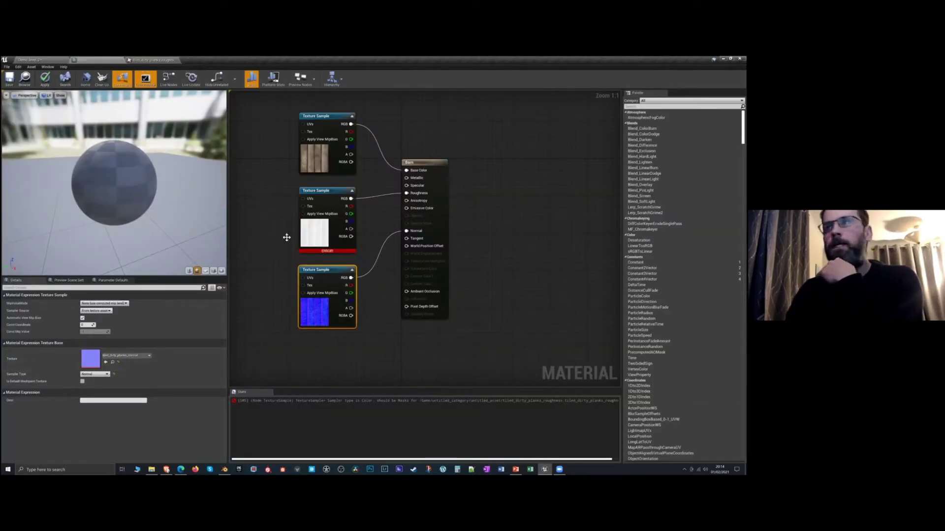
click(307, 232)
click(101, 374)
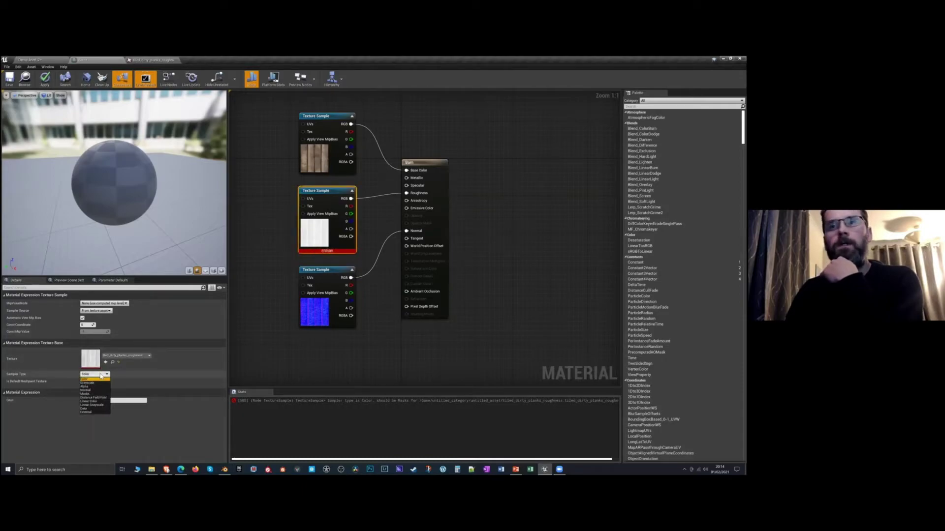
click(92, 394)
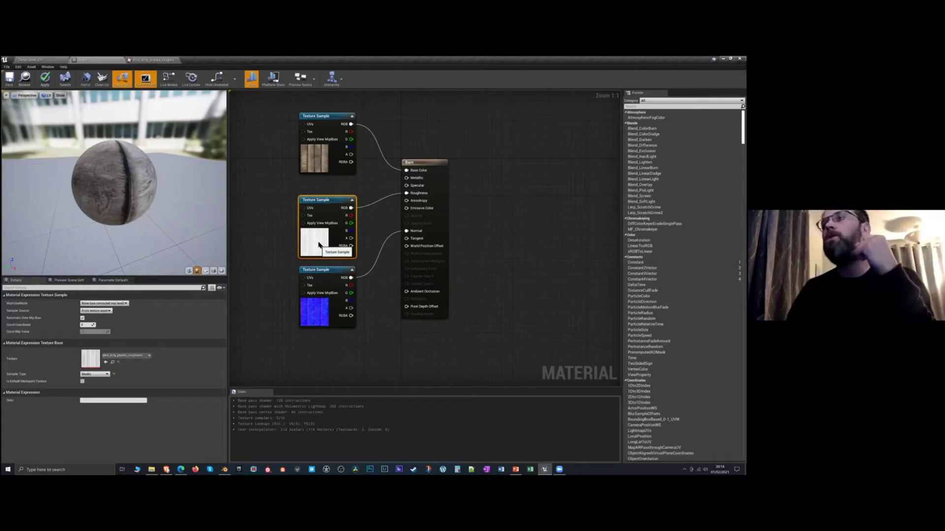
Space the three texture samples evenly in the material graph and save the Barn material
drag(320, 246, 321, 237)
drag(321, 312, 321, 302)
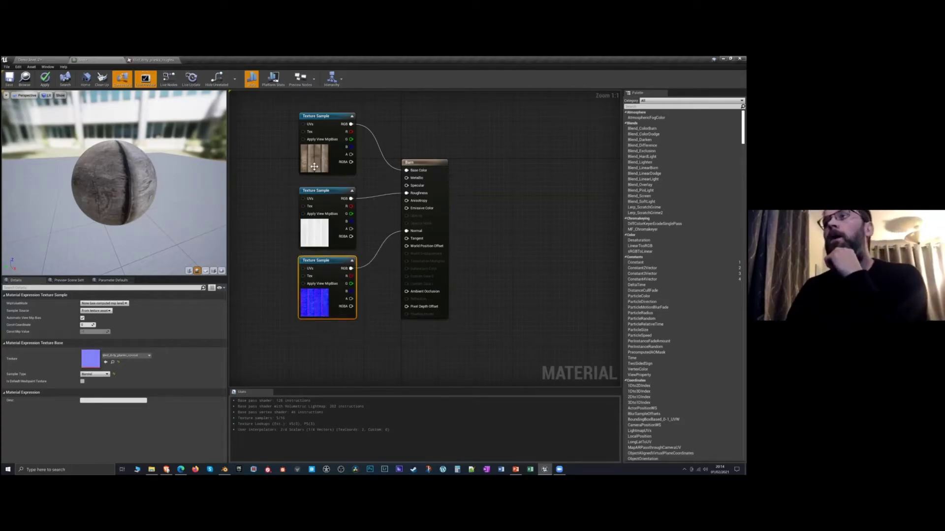
drag(320, 156, 320, 162)
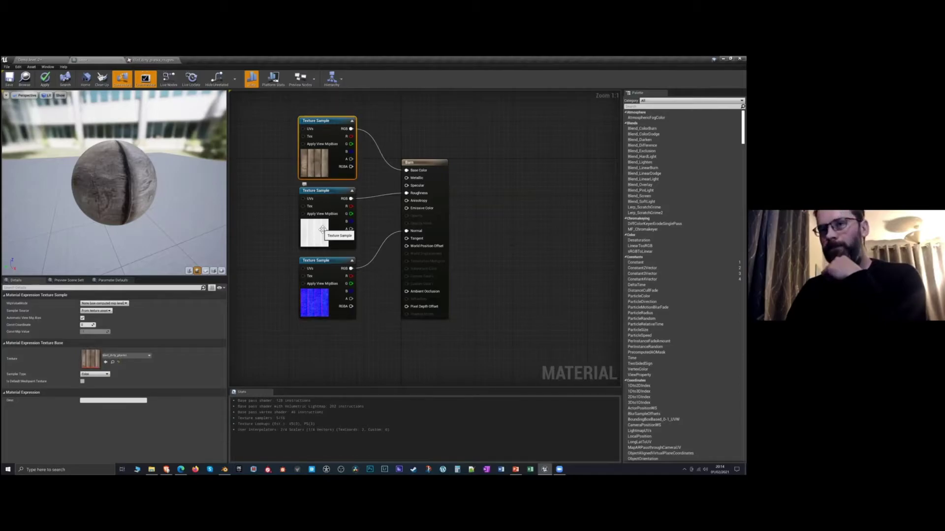
click(319, 232)
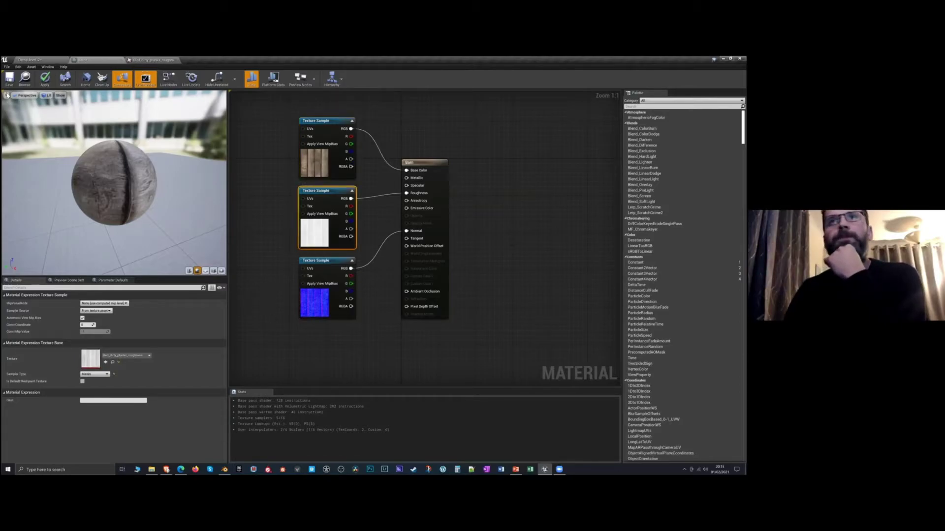
click(9, 78)
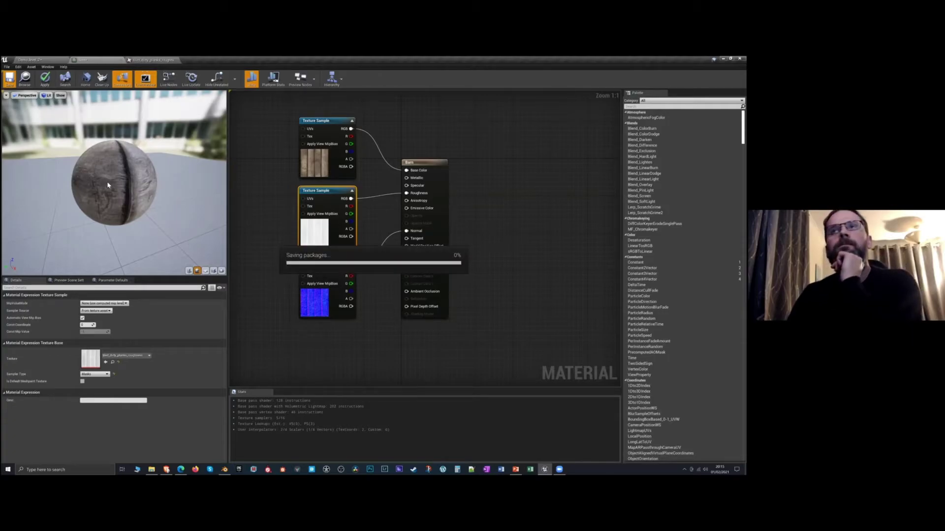
Place the imported barn mesh on the landscape beside the two mannequins and check its scale and materials in the level
click(30, 60)
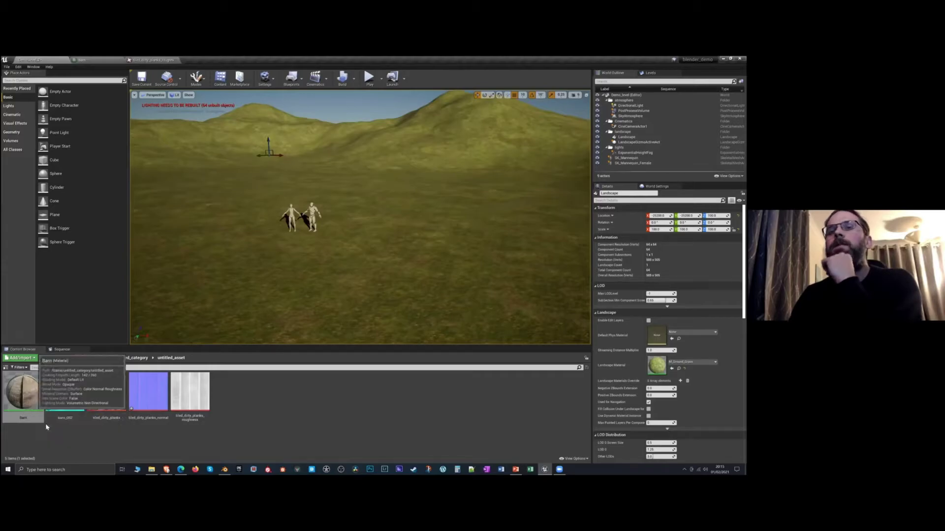
drag(65, 396, 373, 232)
right_drag(373, 232, 363, 236)
scroll(363, 236, up, 4)
scroll(363, 237, down, 4)
scroll(363, 236, down, 1)
click(376, 155)
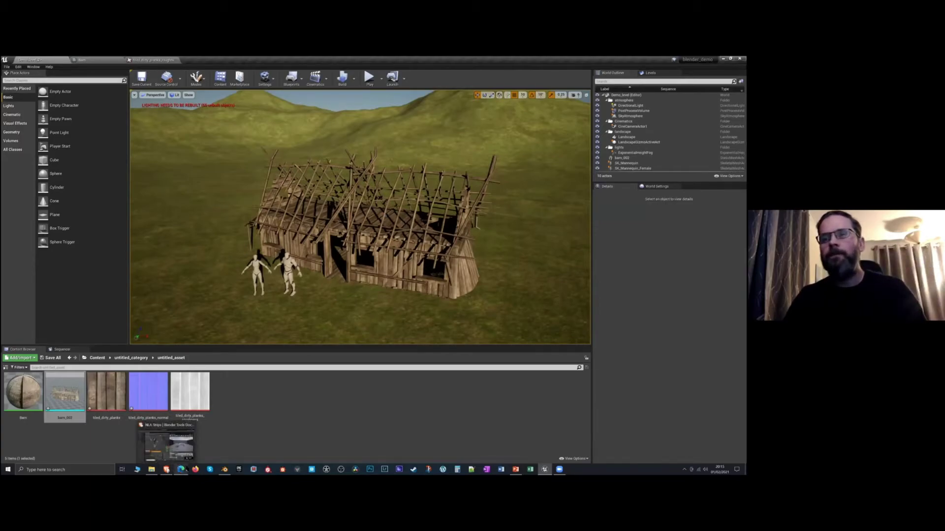
click(375, 238)
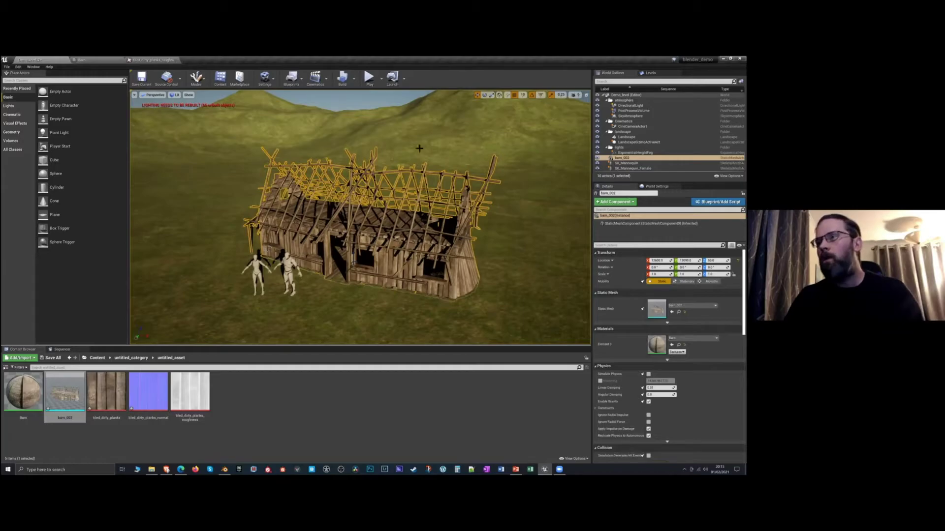
key(Escape)
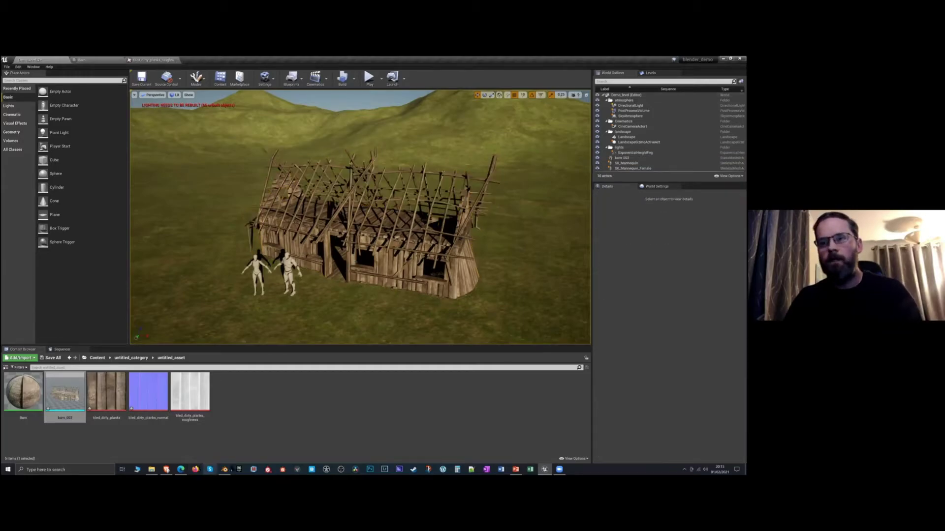
Switch to Blender and delete several of the separate roof poles on the front slope of the barn mesh
click(225, 469)
scroll(527, 319, up, 8)
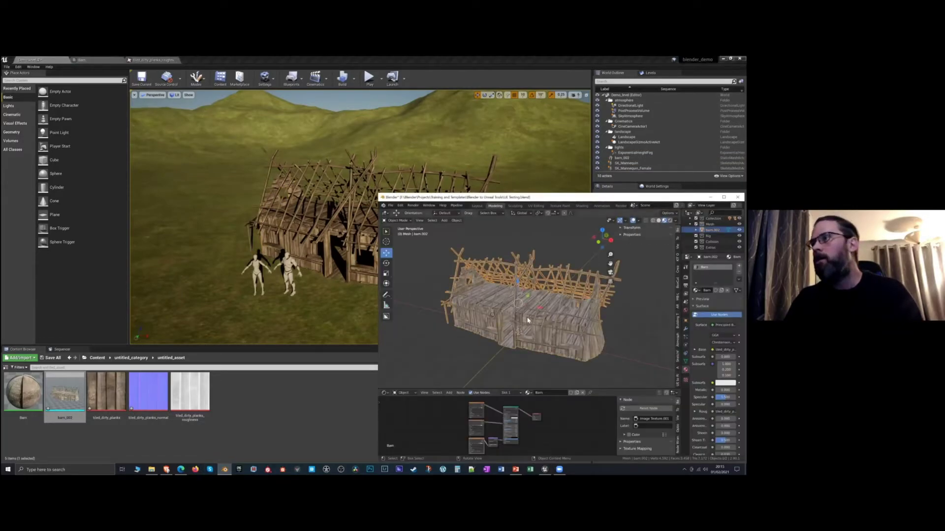
key(Tab)
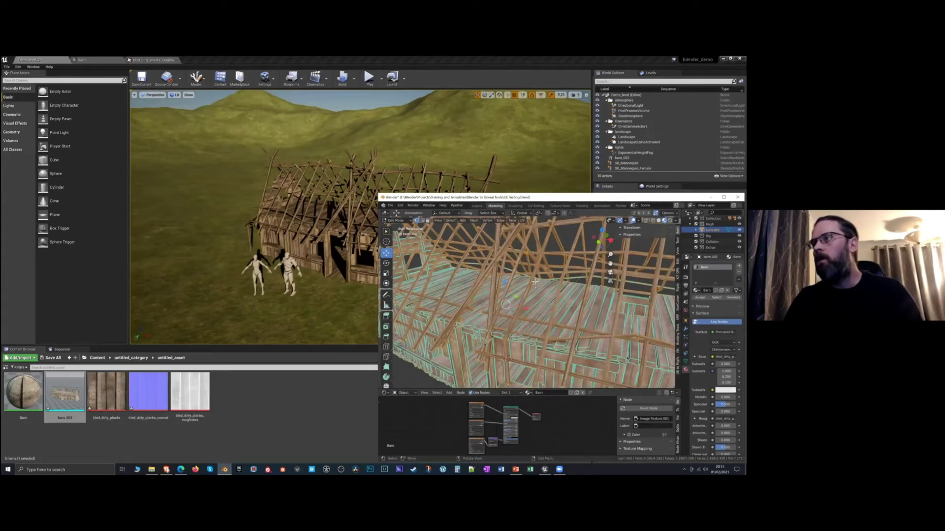
key(ctrl+l)
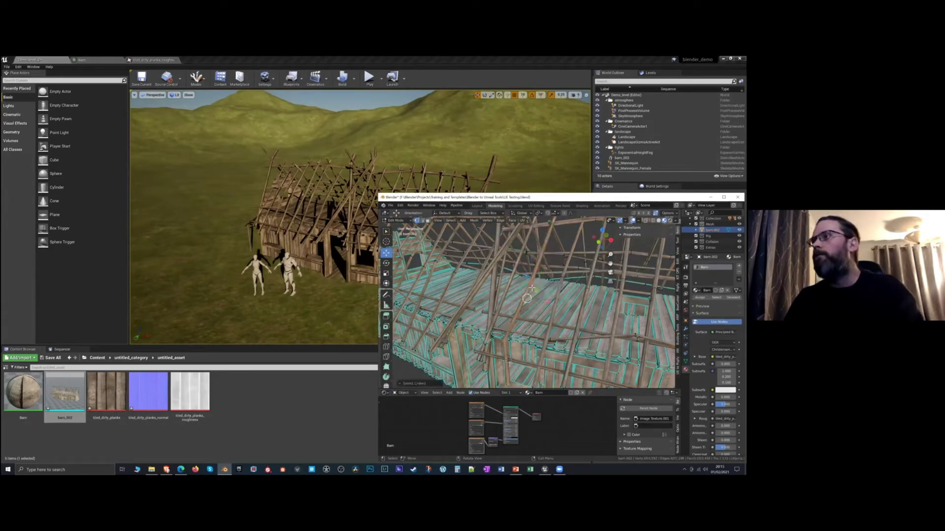
scroll(566, 282, down, 6)
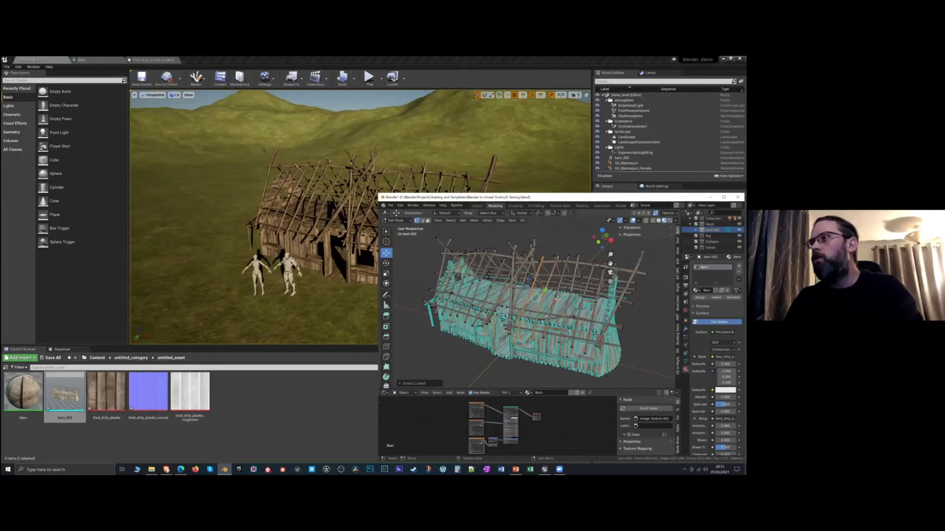
key(l)
key(l)
key(l)
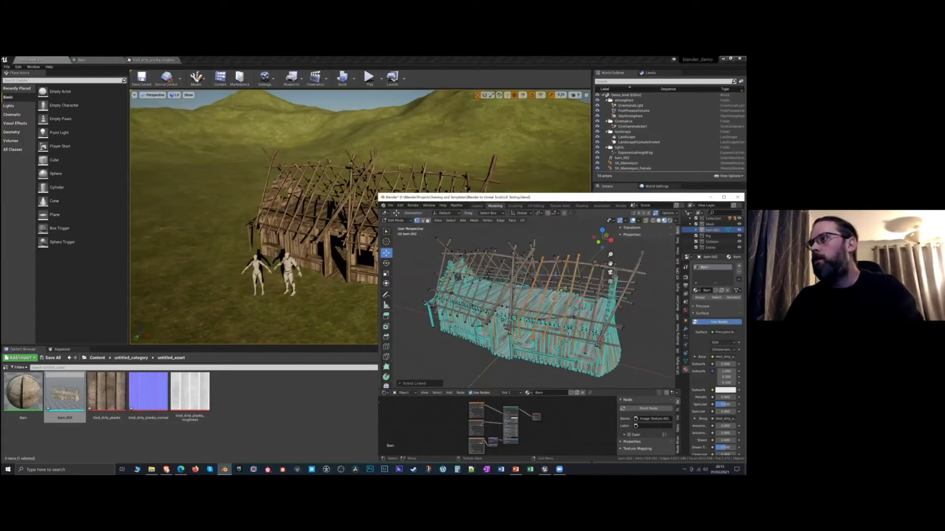
key(l)
key(x)
click(562, 297)
key(Tab)
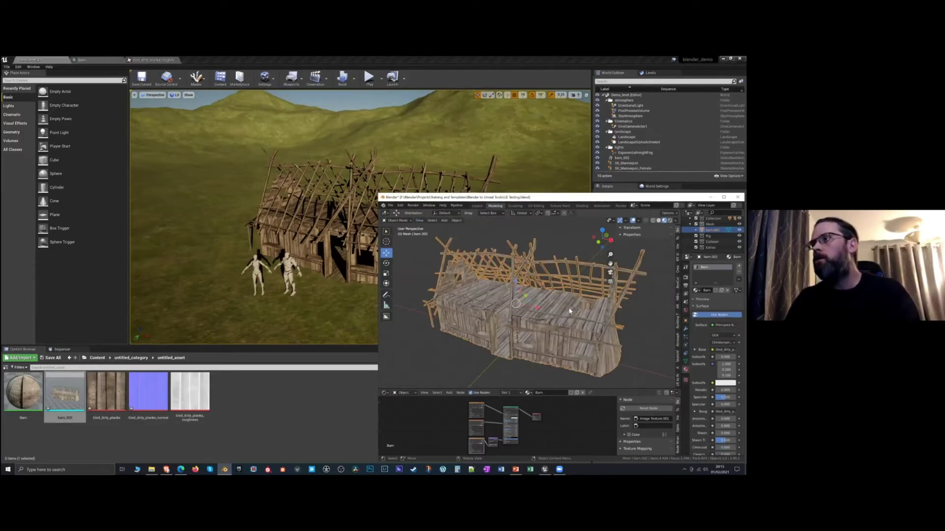
Send the edited barn to Unreal again and switch to Unreal to check the updated roof in the level
key(alt+a)
middle_drag(526, 320, 535, 277)
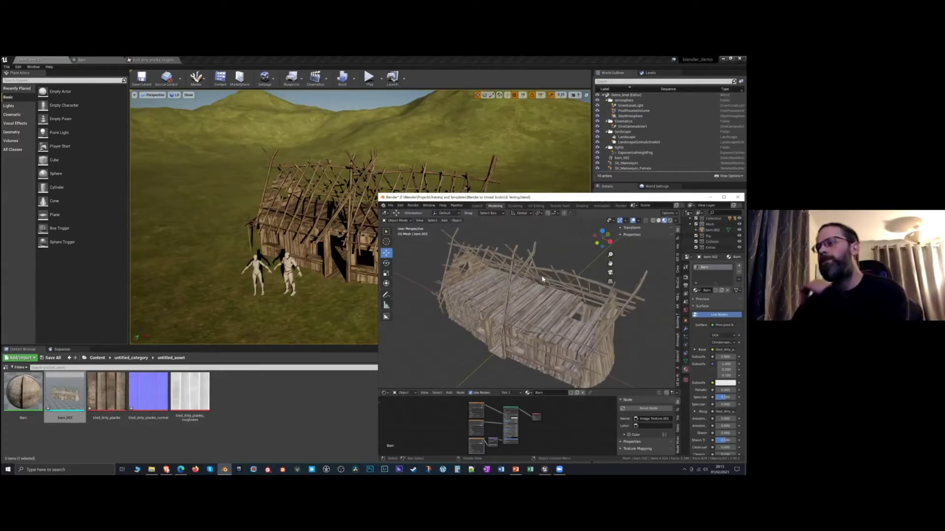
click(456, 206)
mouse_move(462, 218)
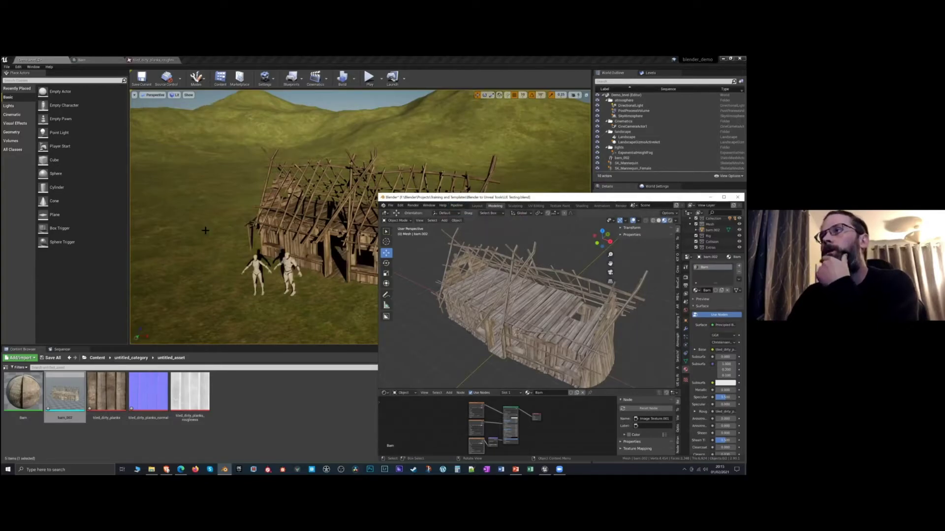
click(206, 230)
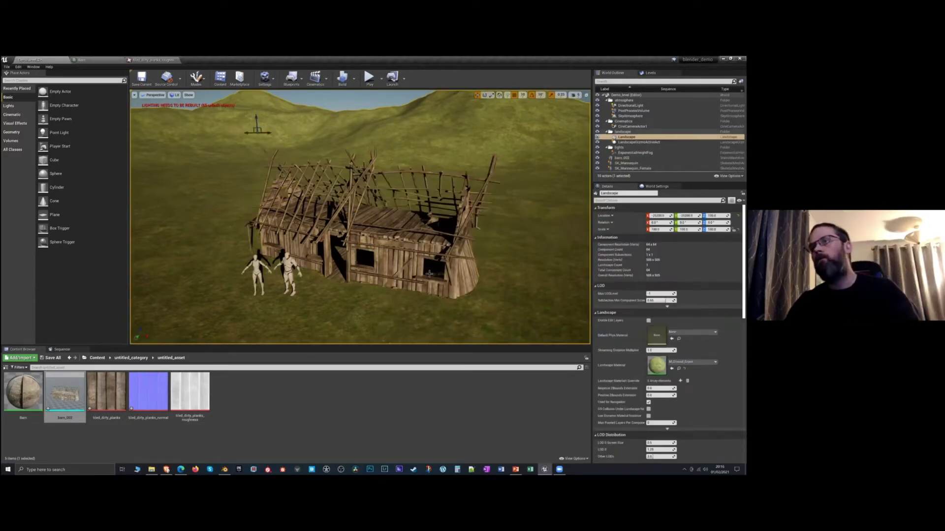
scroll(398, 262, up, 5)
scroll(398, 262, down, 5)
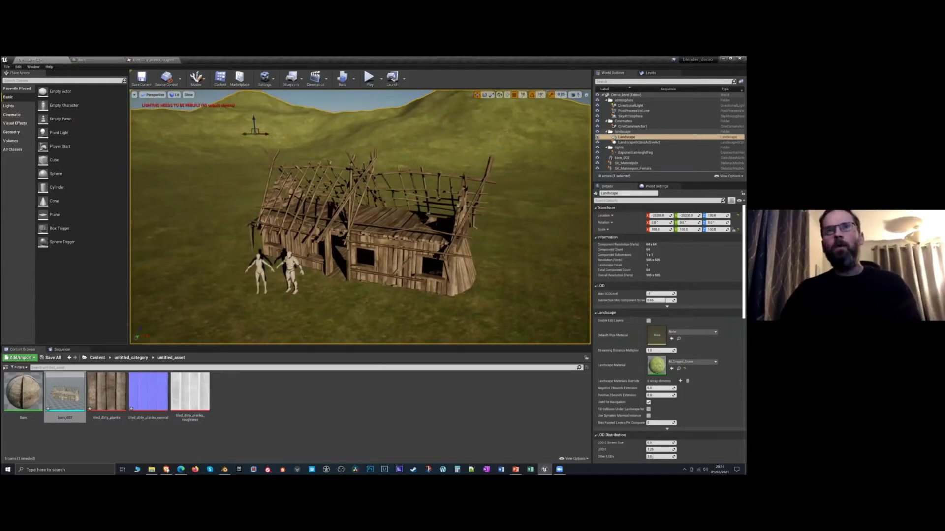
click(7, 67)
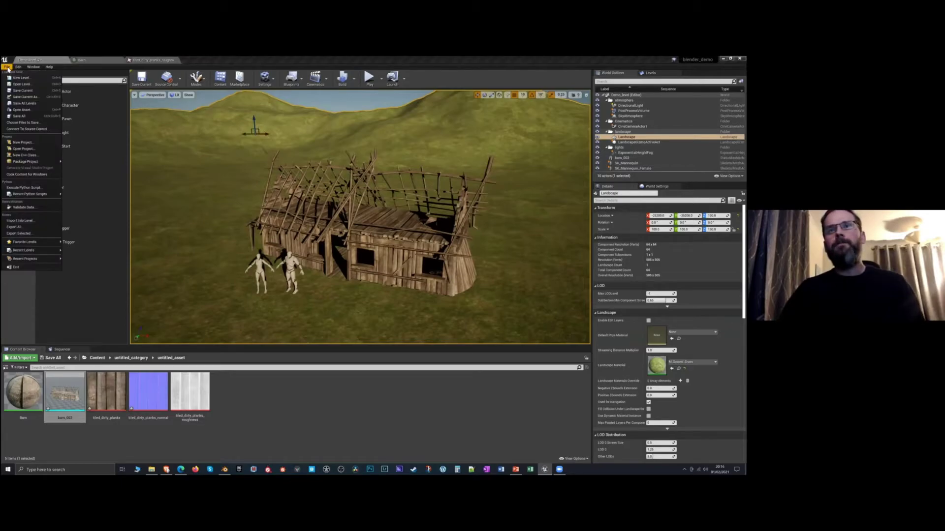
click(19, 361)
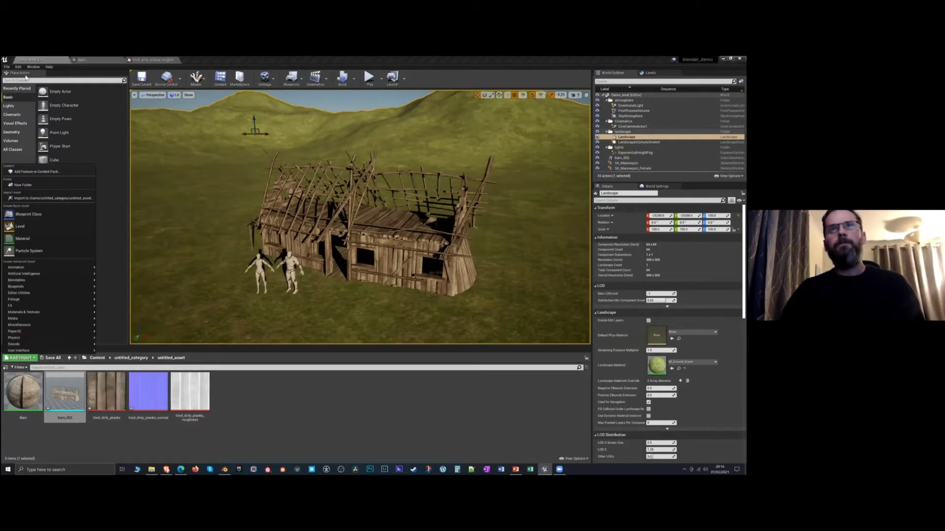
click(7, 67)
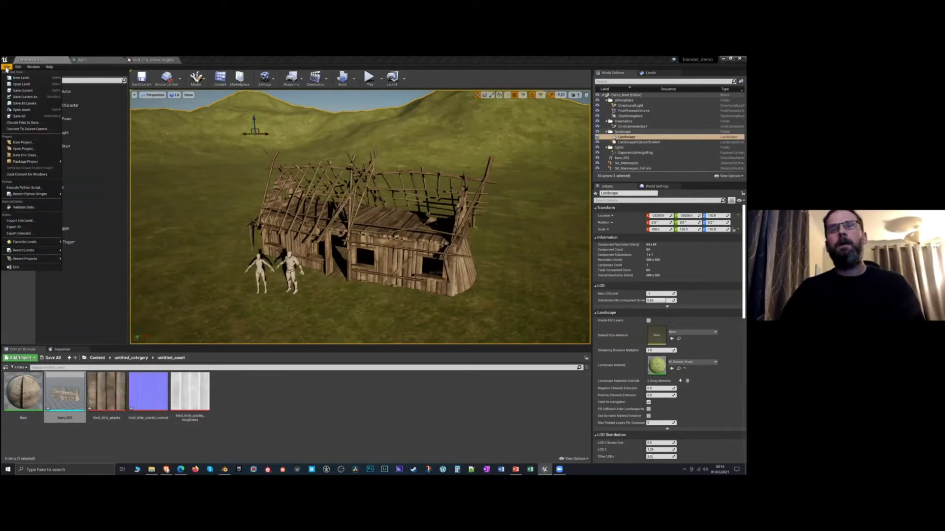
key(Escape)
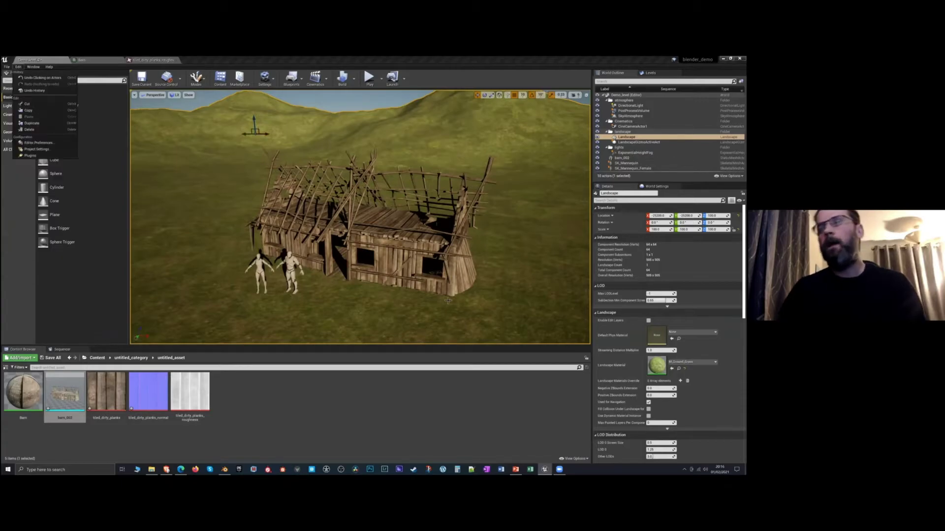
click(399, 259)
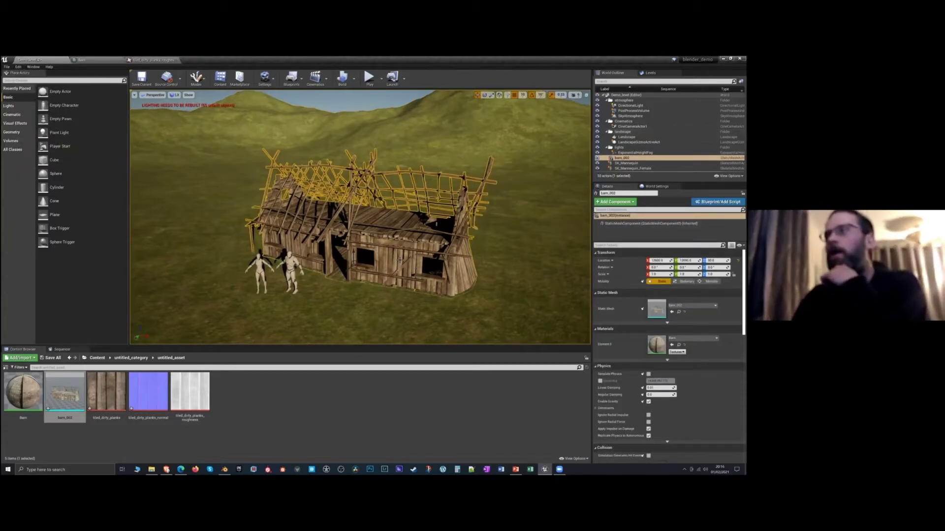
click(372, 308)
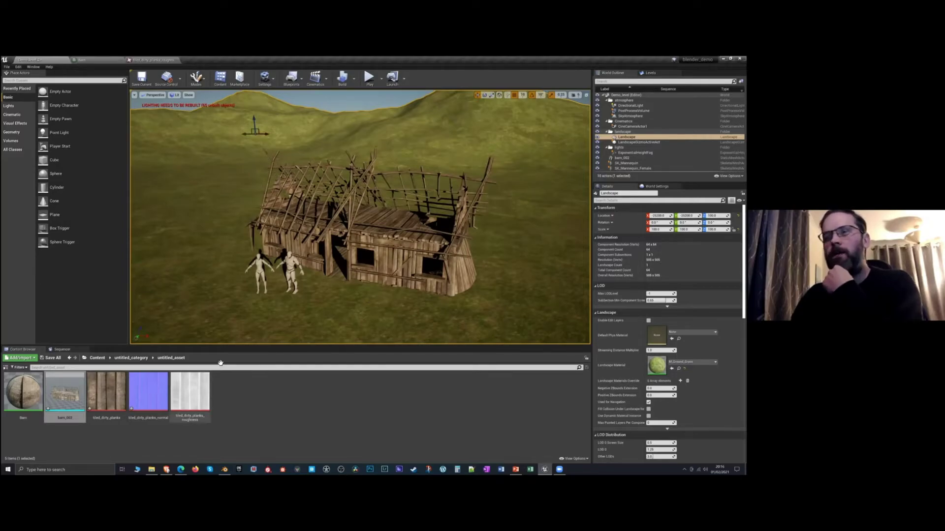
Switch to Blender and disconnect the image texture from the Base Color input of the Barn material
click(224, 469)
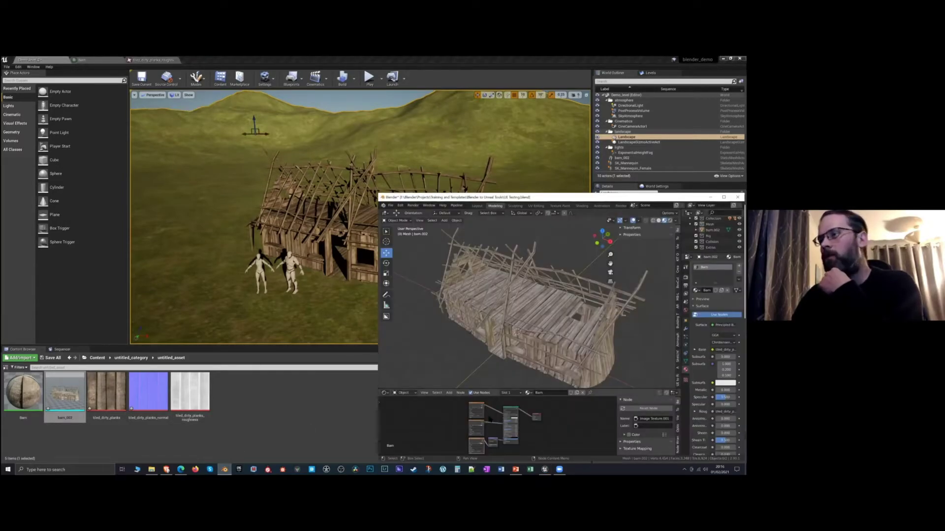
scroll(489, 419, up, 6)
middle_drag(470, 425, 508, 431)
click(441, 410)
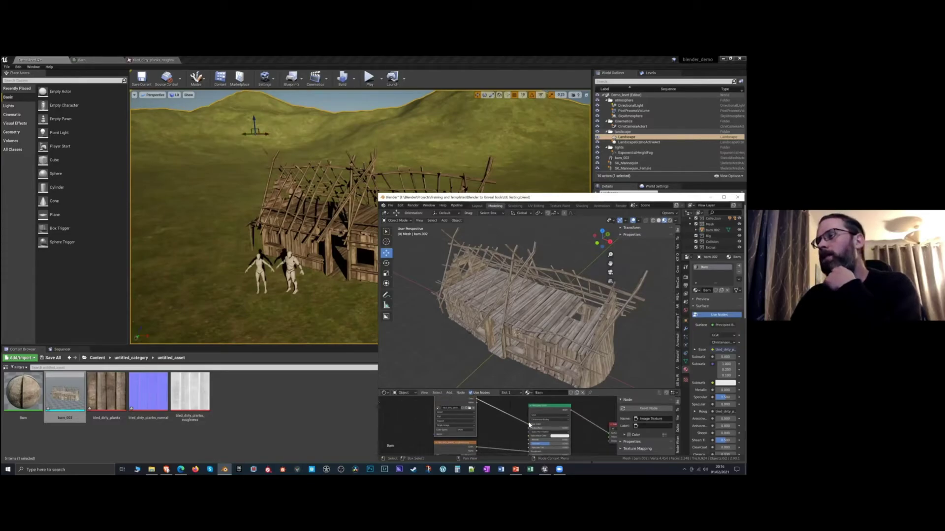
drag(528, 426, 509, 440)
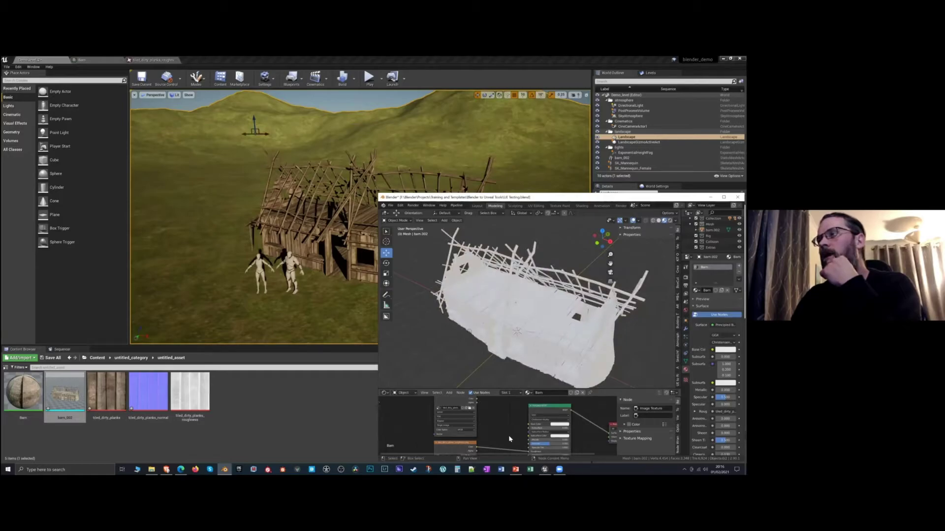
Set the Barn material's Base Color to red and delete the disconnected image texture node
middle_drag(556, 426, 540, 430)
click(541, 431)
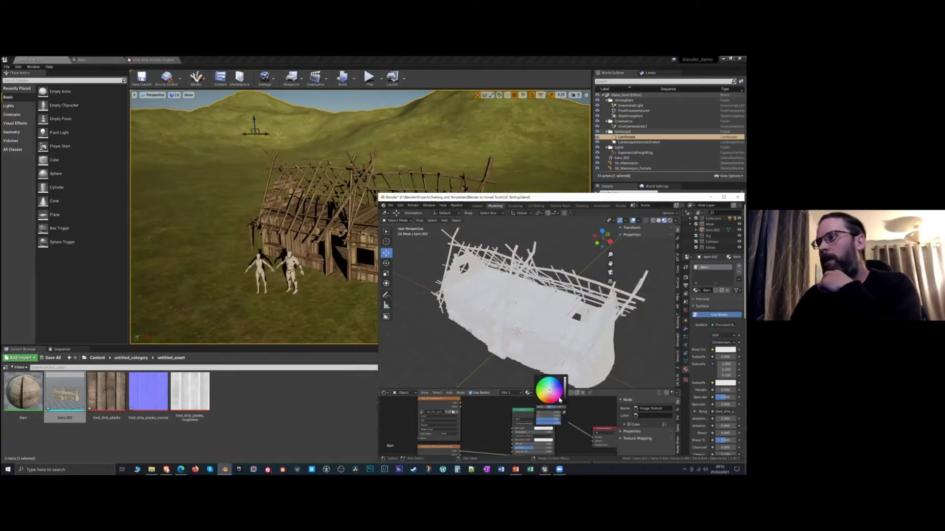
click(551, 405)
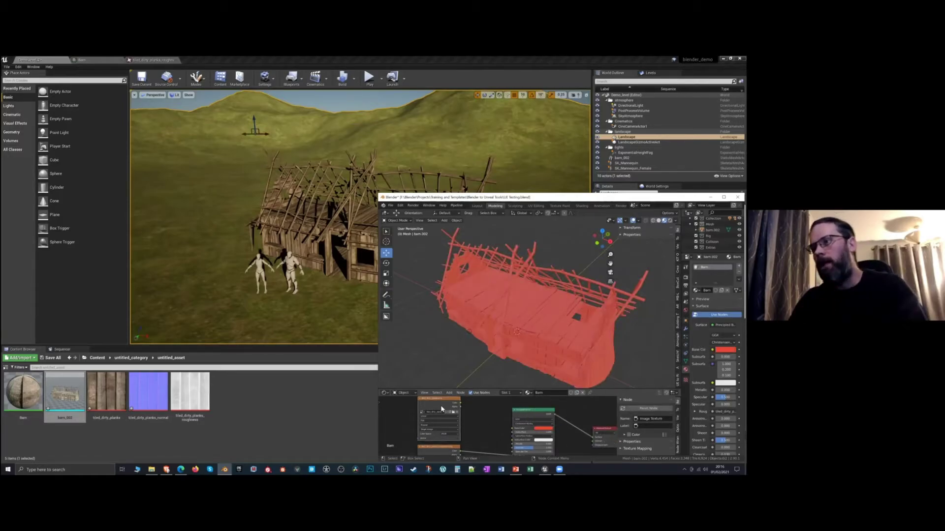
key(x)
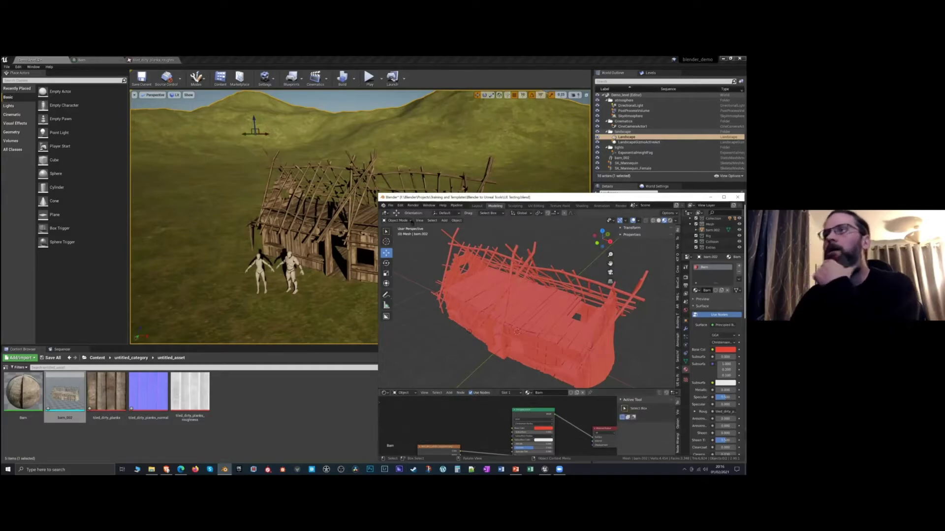
Send the red barn to Unreal and switch to Unreal to check the placed barn's material in the level
click(457, 205)
mouse_move(462, 217)
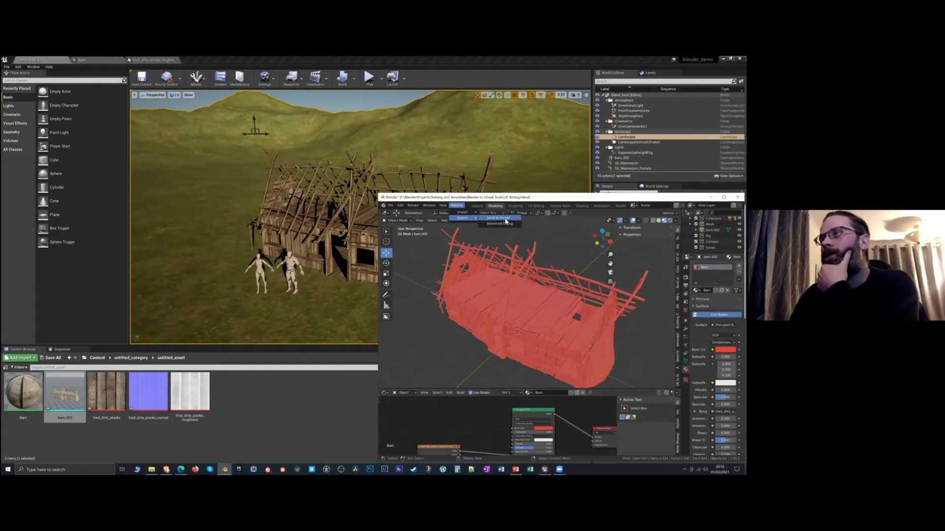
click(502, 218)
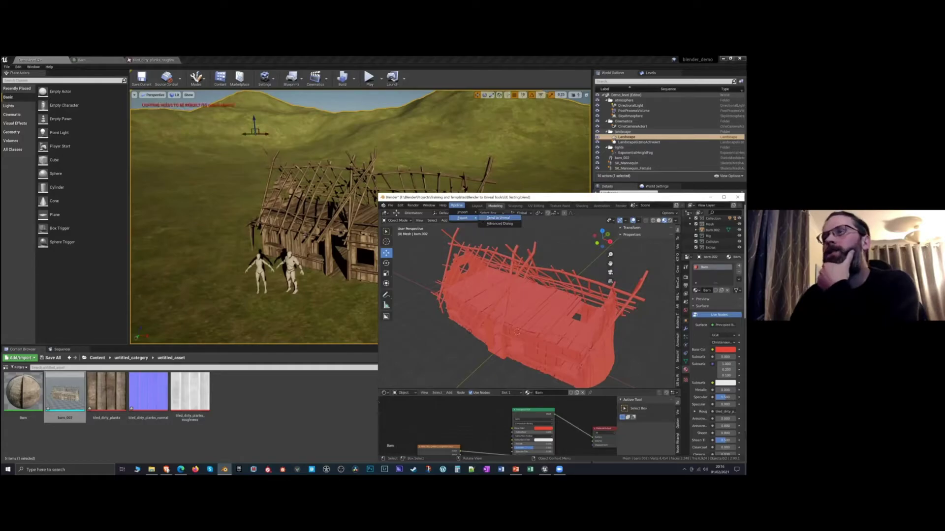
click(343, 262)
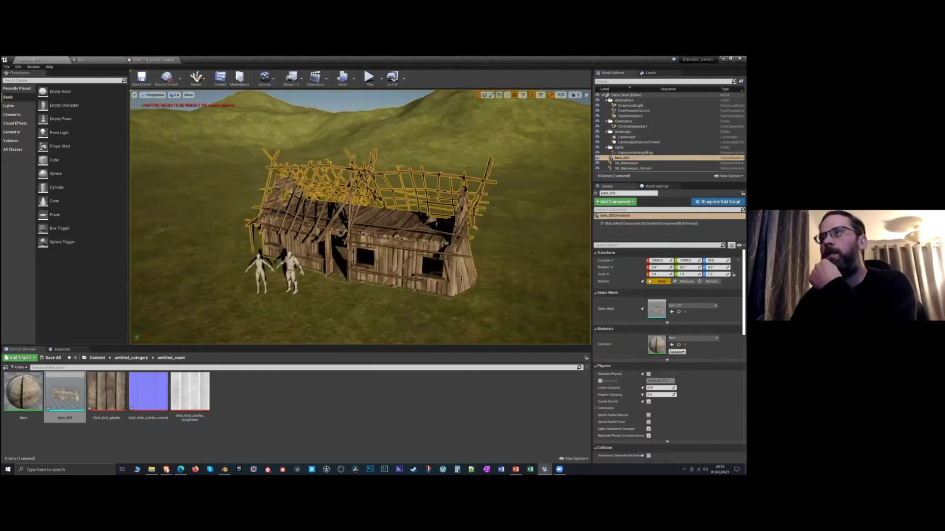
click(296, 317)
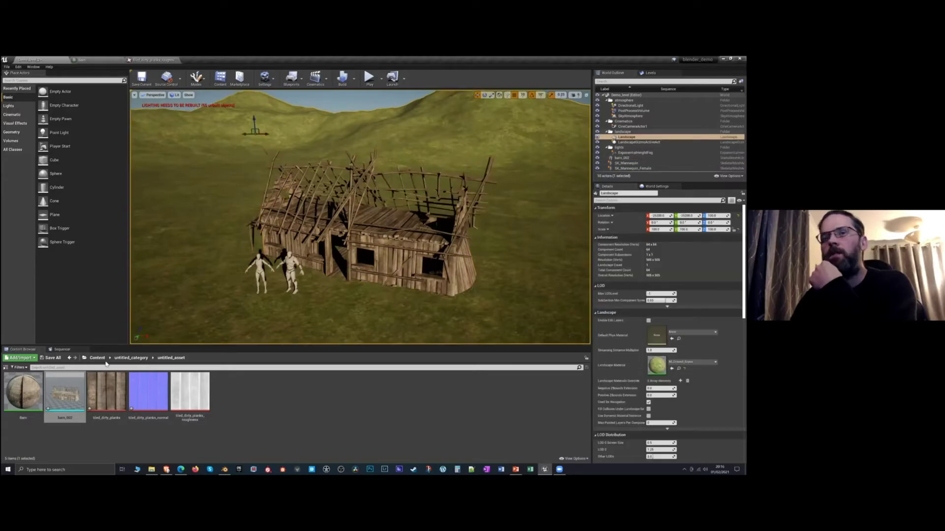
click(434, 235)
click(352, 307)
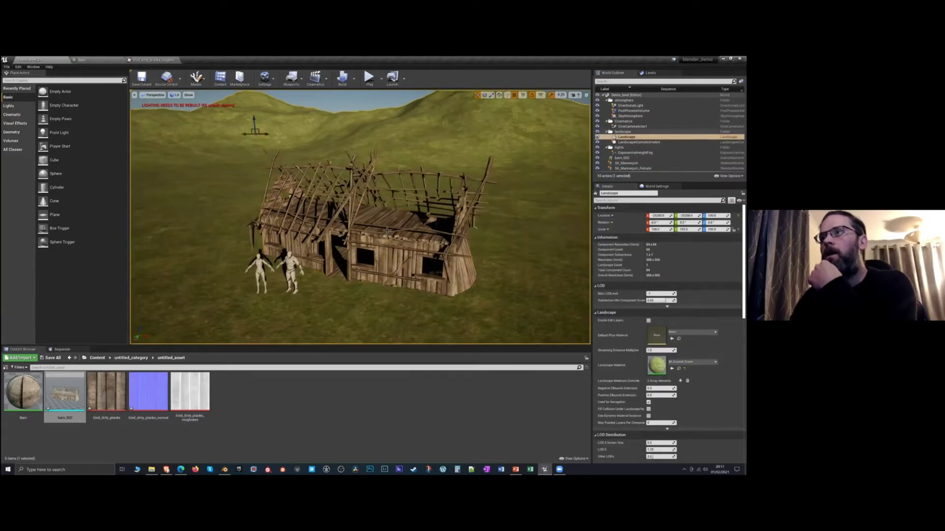
click(389, 229)
click(503, 248)
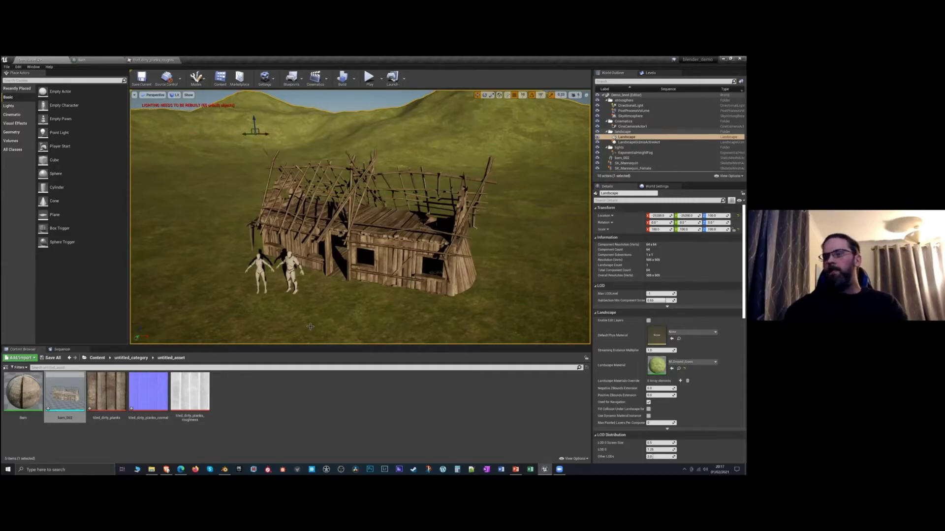
Switch to Blender and close the barn file without saving its changes
click(226, 469)
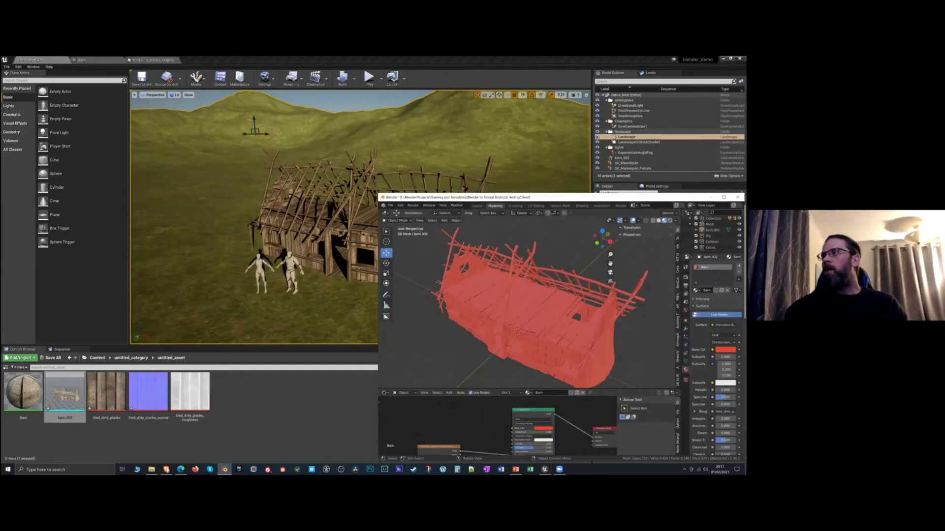
drag(436, 197, 284, 154)
click(586, 154)
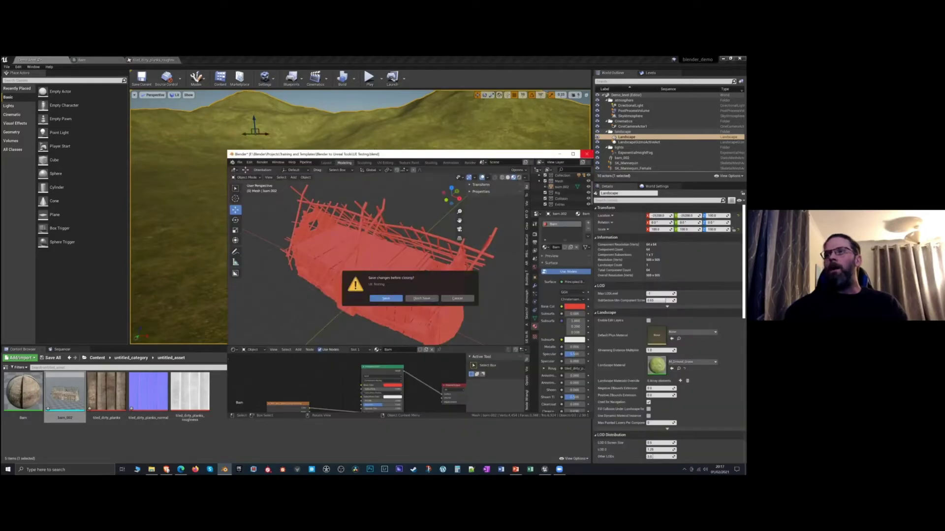
click(420, 297)
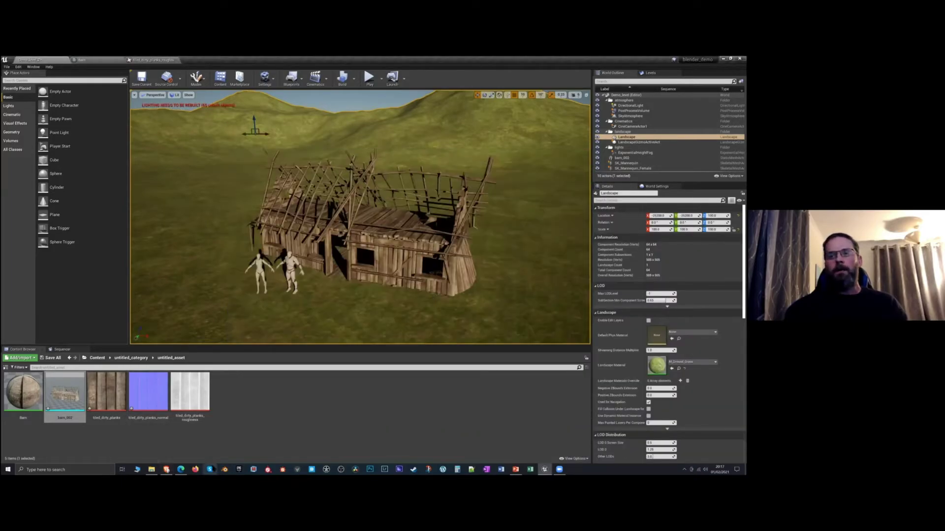
Start Blender again, open the recent file UE Testing with Rig advanced.blend, and view its rigged block character
click(224, 469)
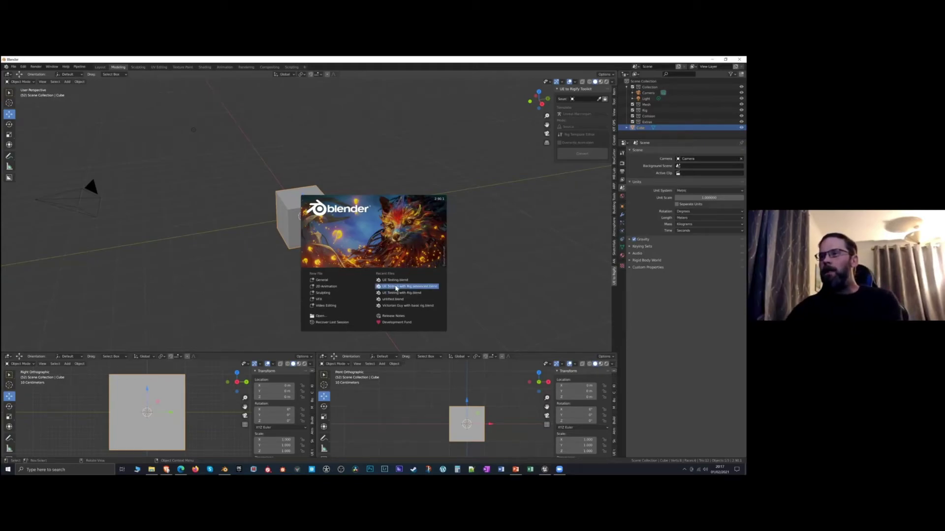
click(434, 290)
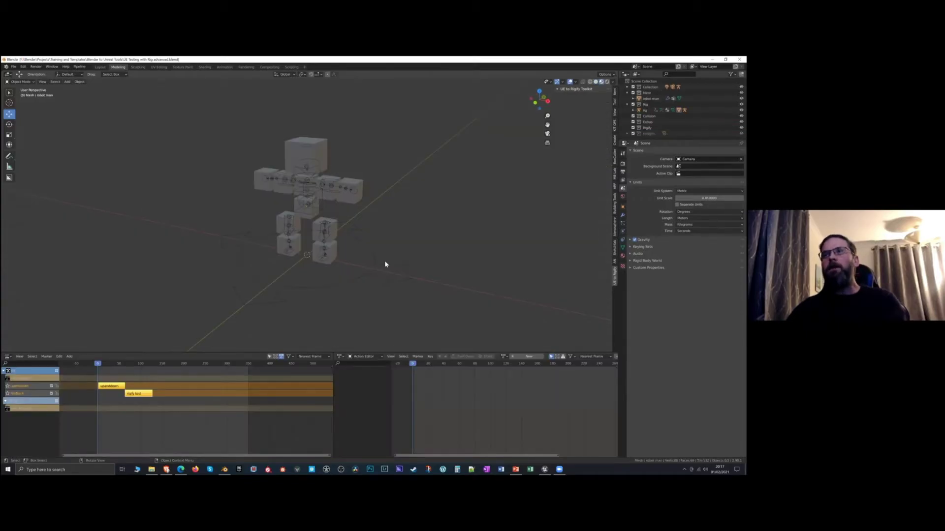
middle_drag(387, 264, 382, 272)
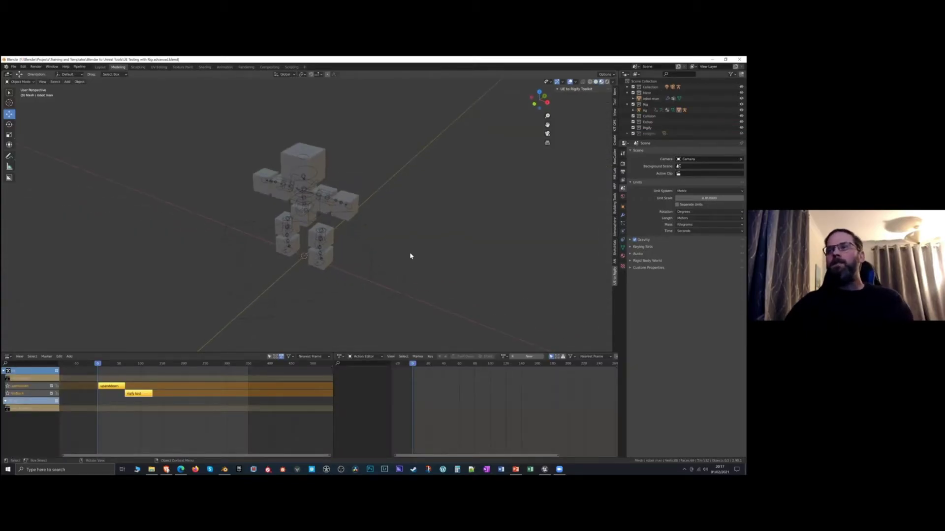
middle_drag(379, 334, 375, 305)
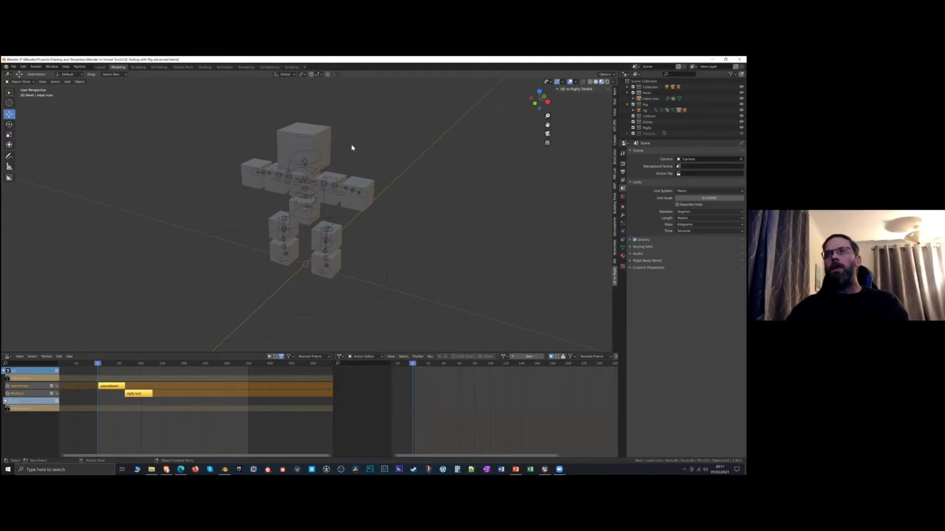
Examine the block character from several angles, selecting its robot man mesh to view its separate blocks and deselecting it
middle_drag(407, 276, 324, 231)
scroll(327, 224, up, 2)
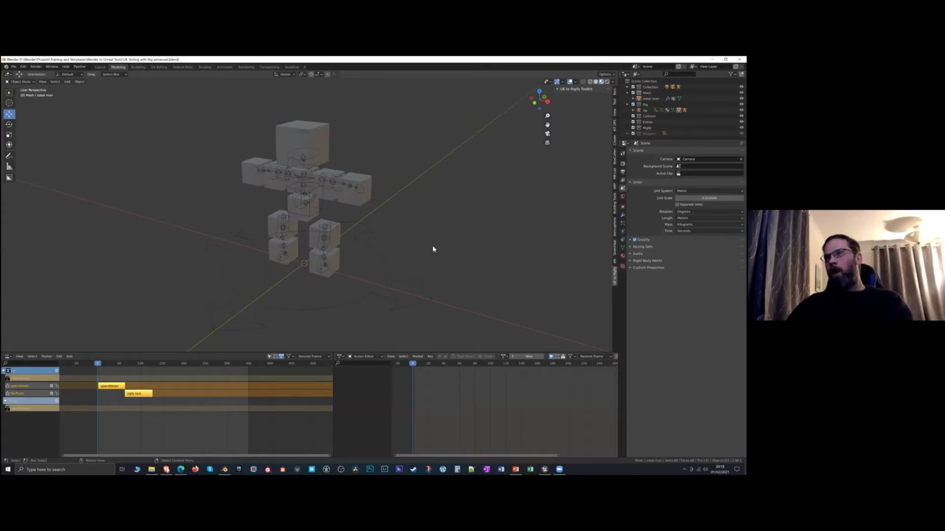
middle_drag(431, 250, 390, 254)
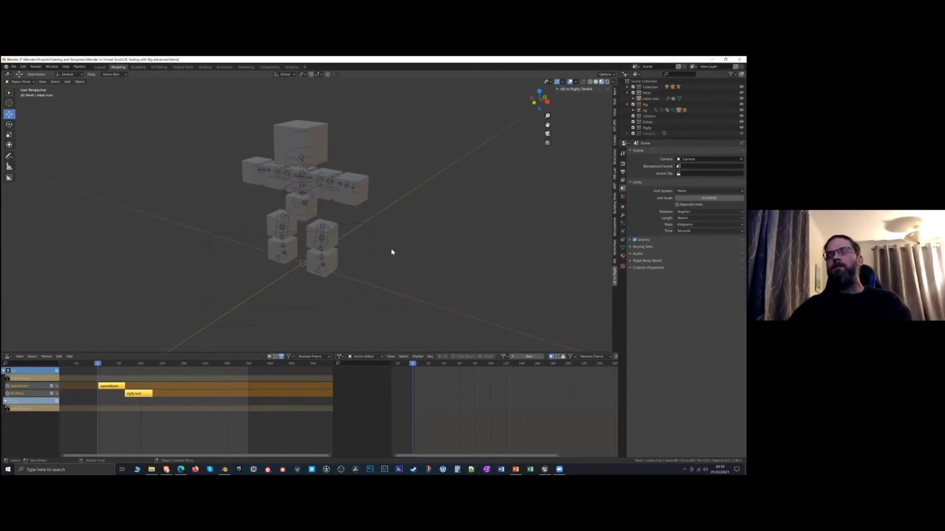
middle_drag(391, 246, 370, 241)
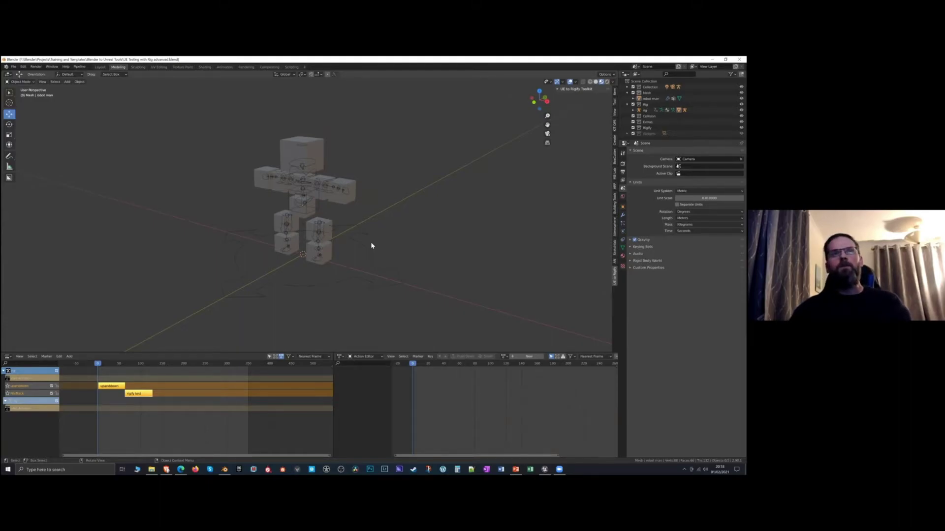
middle_drag(367, 242, 340, 186)
scroll(363, 236, up, 4)
scroll(359, 235, down, 2)
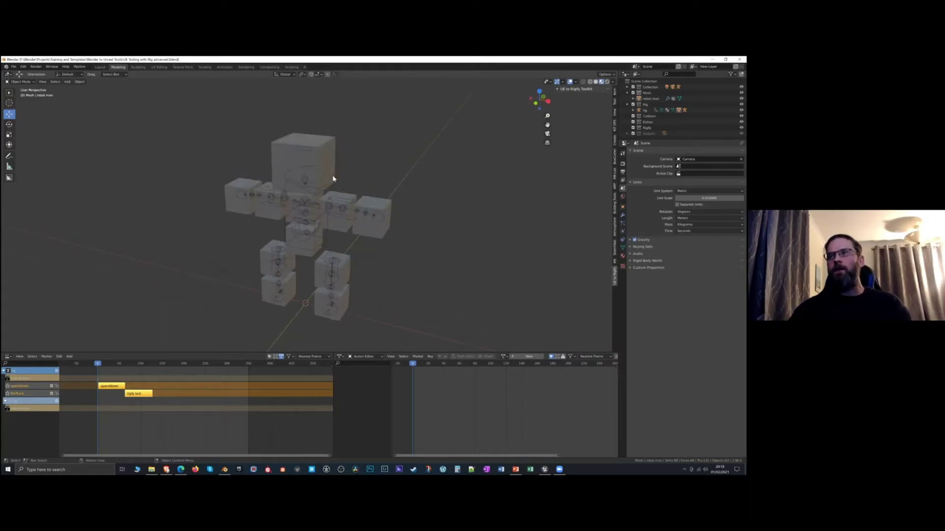
click(321, 156)
middle_drag(335, 235, 328, 242)
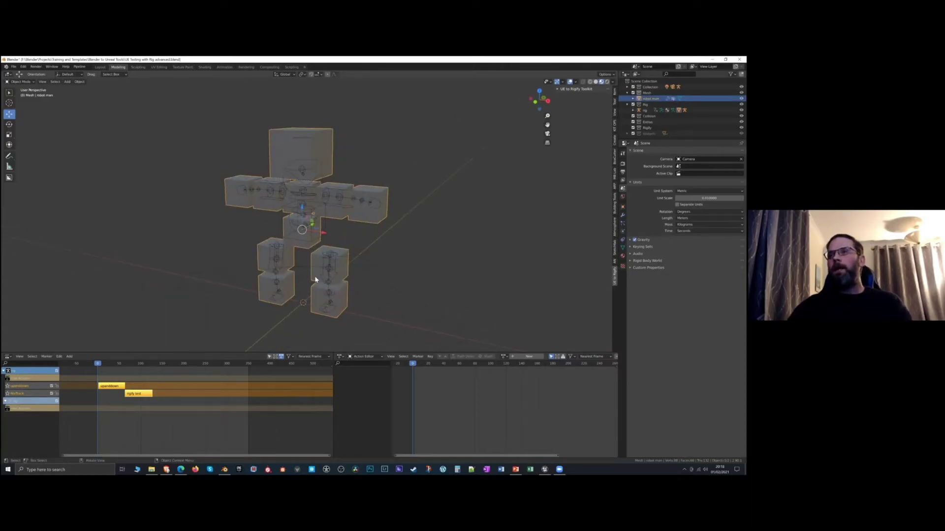
middle_drag(334, 298, 339, 294)
middle_drag(269, 208, 324, 154)
middle_drag(352, 183, 315, 157)
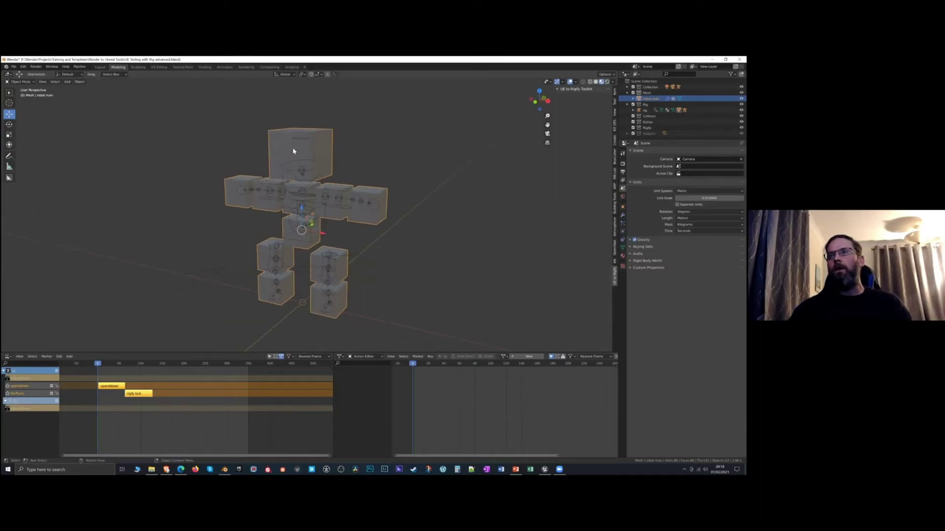
click(387, 224)
Expand the rig in the Outliner to examine its animation, pose and child objects
middle_drag(421, 248, 309, 198)
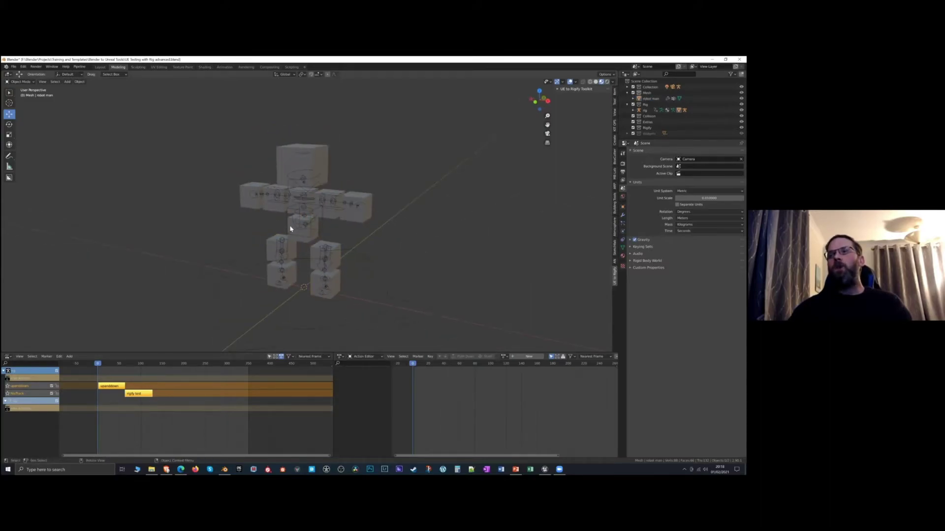
click(365, 216)
scroll(356, 261, up, 2)
middle_drag(382, 259, 394, 240)
click(401, 252)
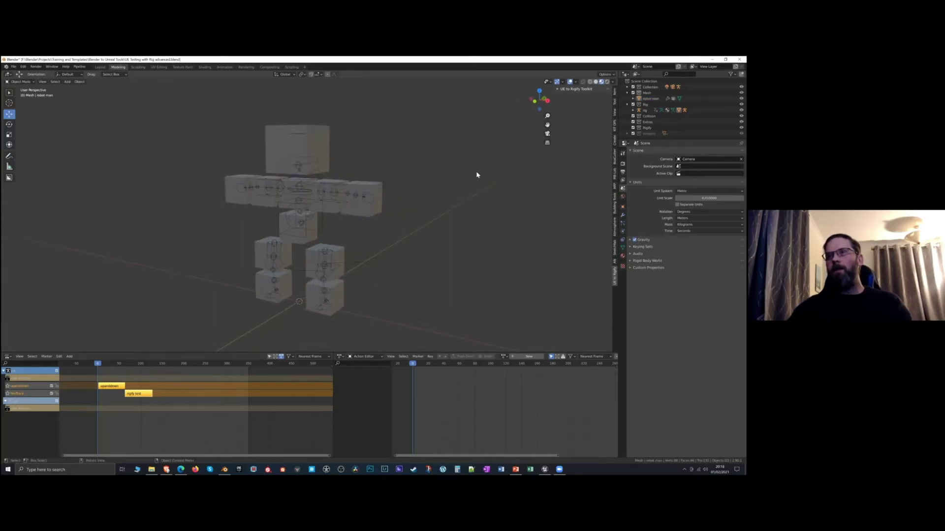
click(634, 110)
scroll(650, 111, down, 2)
click(654, 122)
click(413, 245)
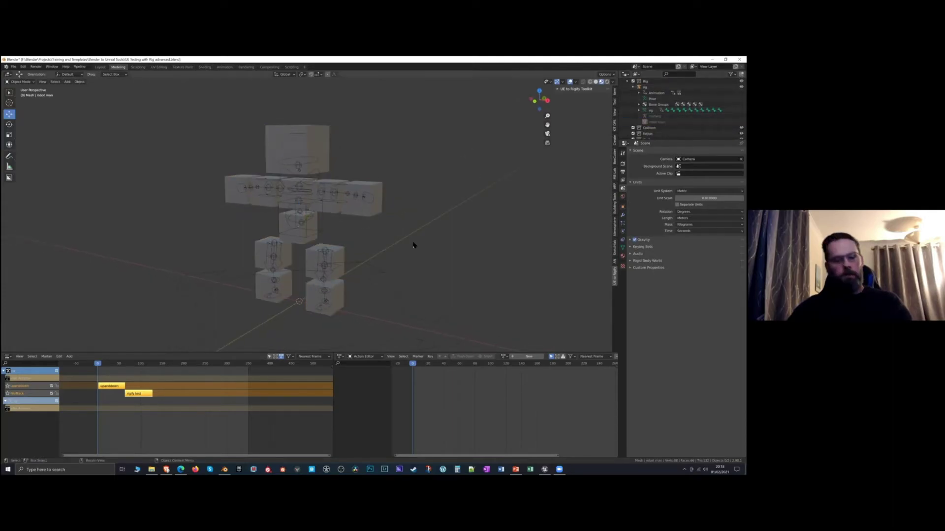
Unhide all hidden objects in the scene, and hide the camera and the light again
key(alt+h)
click(462, 247)
middle_drag(462, 247, 214, 267)
click(170, 268)
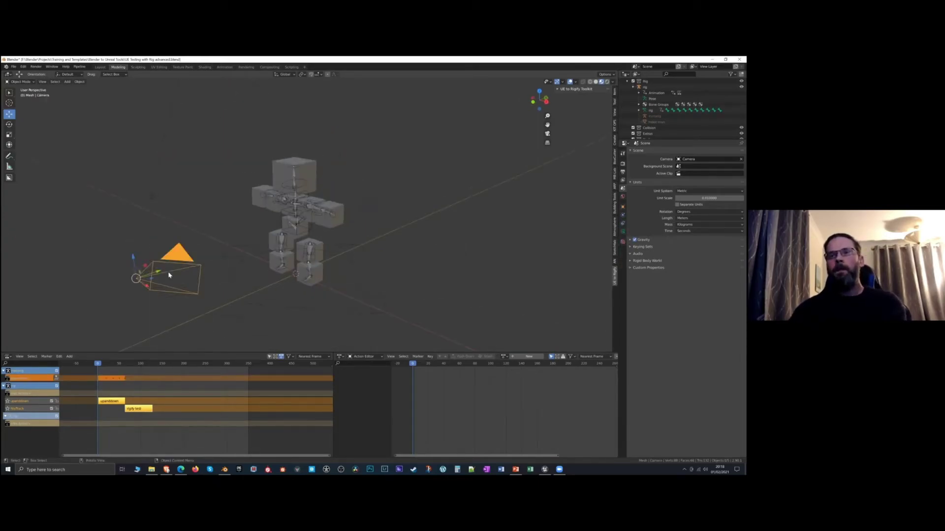
key(h)
click(149, 197)
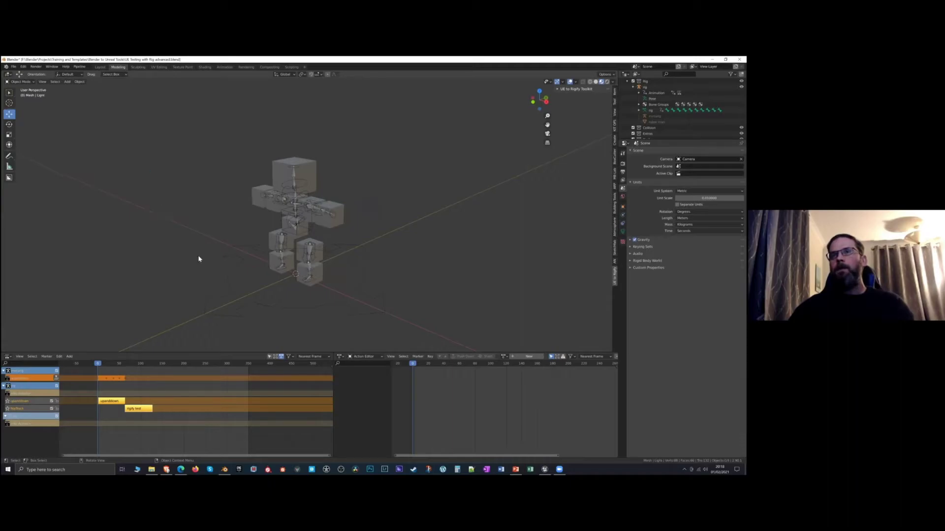
key(h)
Look up the Basic Human (Meta-Rig) option among the armatures that can be added, without adding one
scroll(213, 268, up, 5)
mouse_move(213, 268)
middle_down()
mouse_move(253, 244)
mouse_move(217, 266)
middle_up()
key(shift+a)
mouse_move(218, 267)
mouse_move(212, 308)
mouse_move(266, 325)
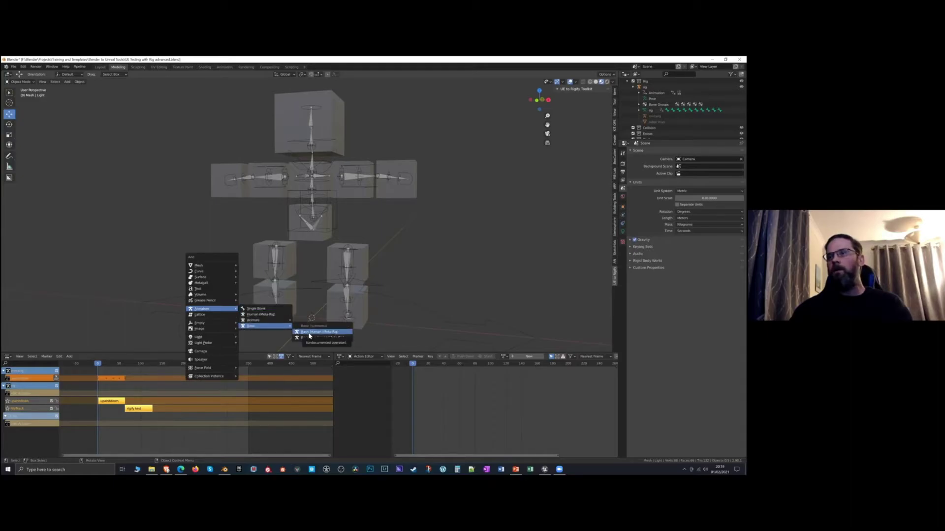
middle_drag(435, 229, 347, 187)
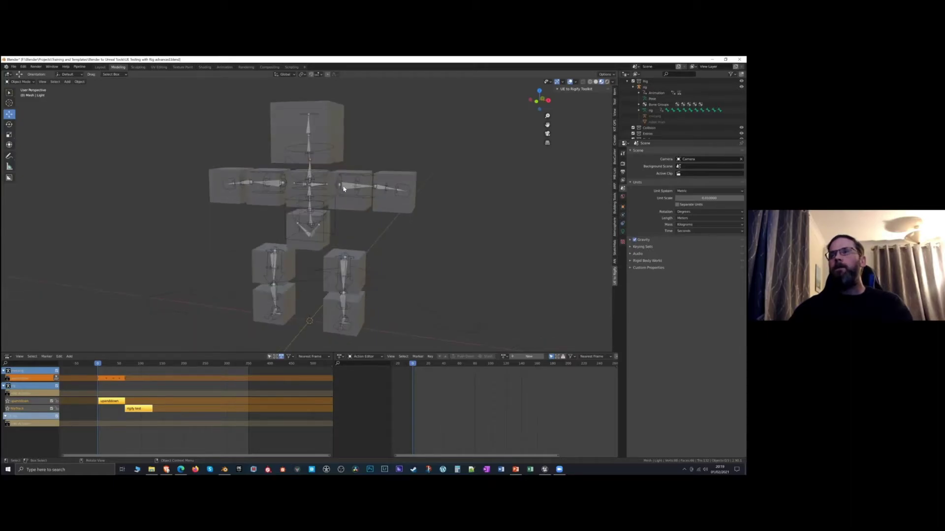
Hide the metarig skeleton, and select the generated rig to view its control shapes around the character
click(347, 187)
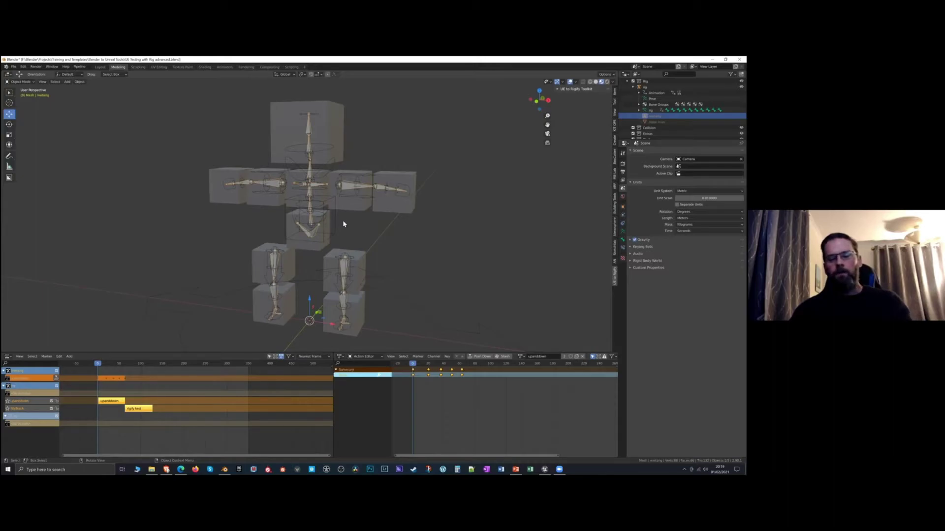
key(Delete)
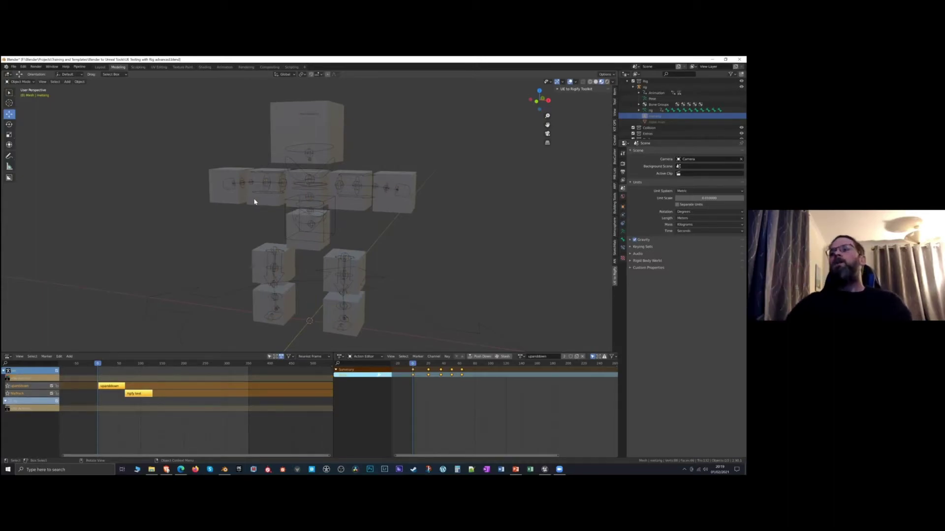
click(358, 198)
scroll(344, 248, down, 3)
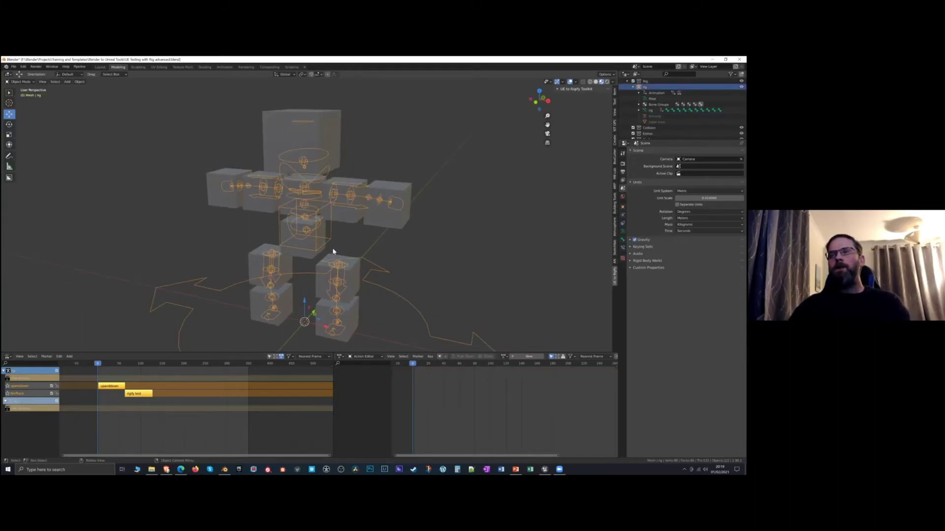
middle_drag(352, 228, 329, 231)
scroll(316, 258, up, 3)
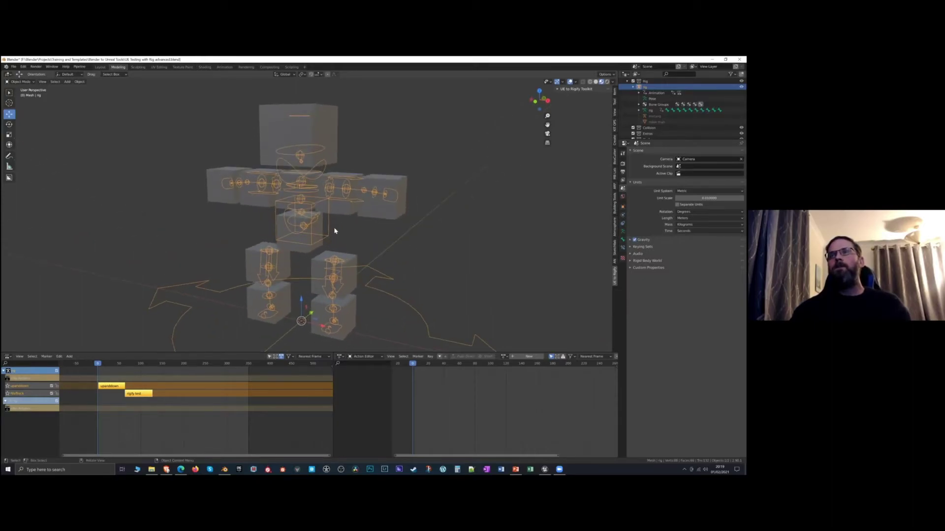
scroll(338, 233, up, 2)
click(368, 237)
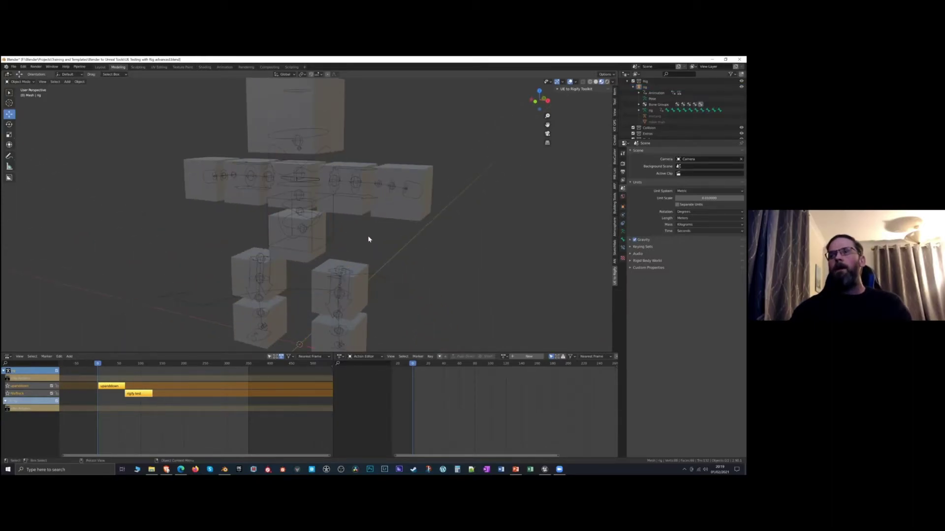
scroll(368, 236, down, 4)
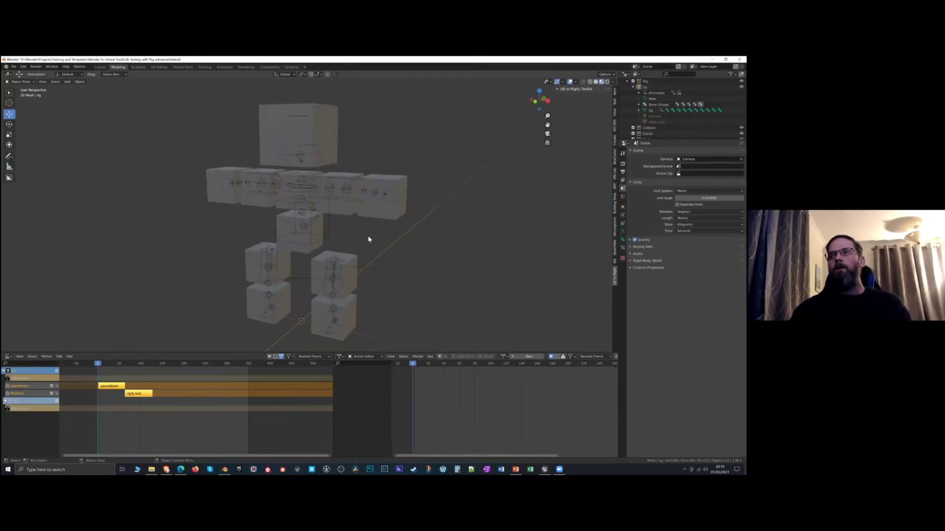
Select the generated control rig and switch it to Pose Mode
click(363, 206)
click(19, 81)
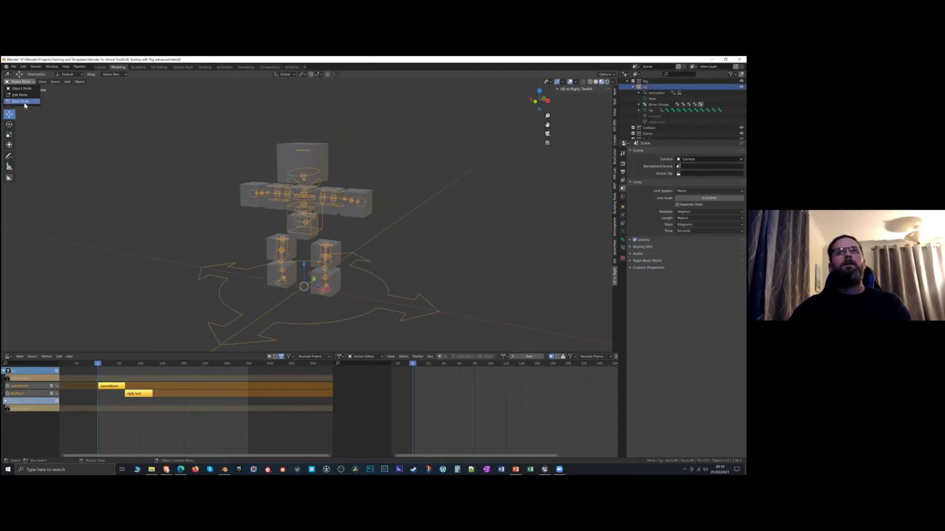
click(23, 104)
Try moving the rig's torso control along the global Z axis, and undo the test pose
scroll(384, 212, up, 2)
click(375, 207)
mouse_move(371, 175)
mouse_down()
mouse_move(370, 194)
mouse_move(365, 147)
mouse_move(361, 216)
mouse_move(363, 170)
mouse_up()
click(302, 207)
key(g)
key(z)
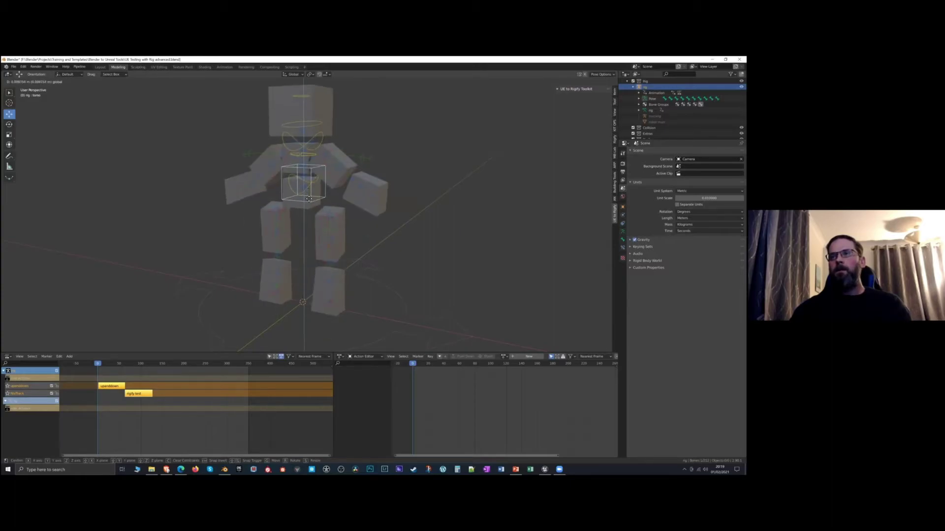
click(315, 219)
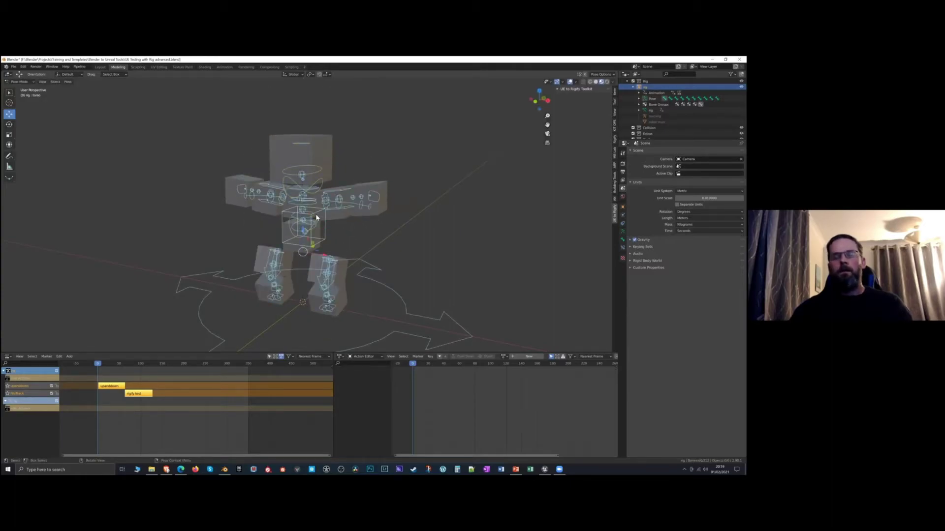
key(ctrl+z)
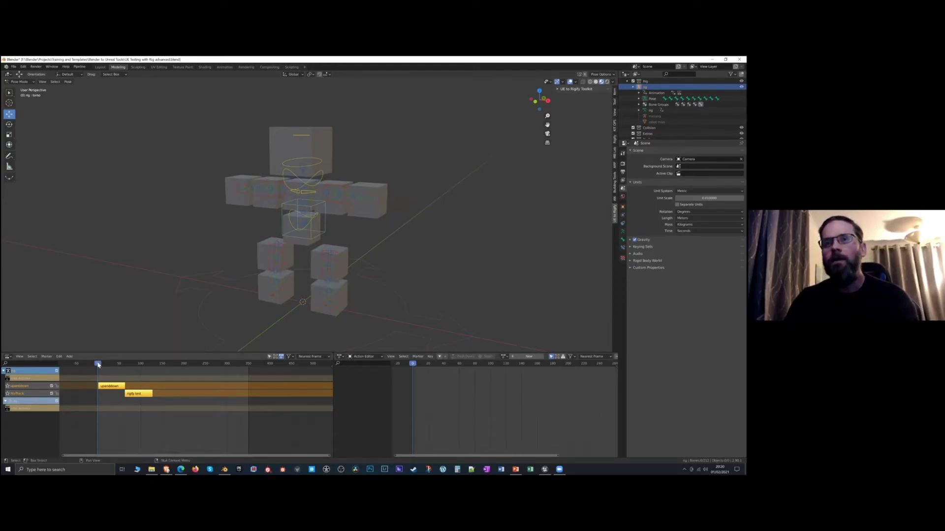
Scrub the NLA timeline into the second action strip, select that strip, and scrub back to the start
drag(111, 365, 132, 365)
click(151, 396)
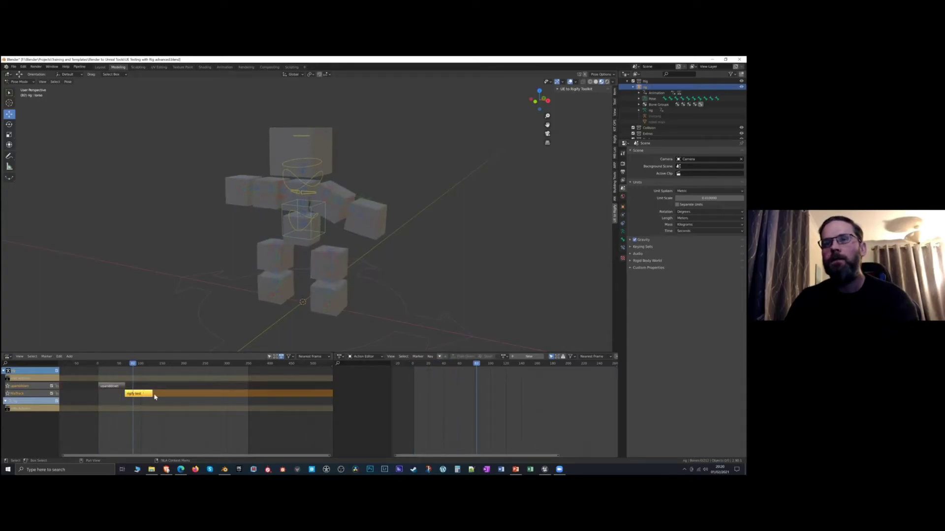
key(g)
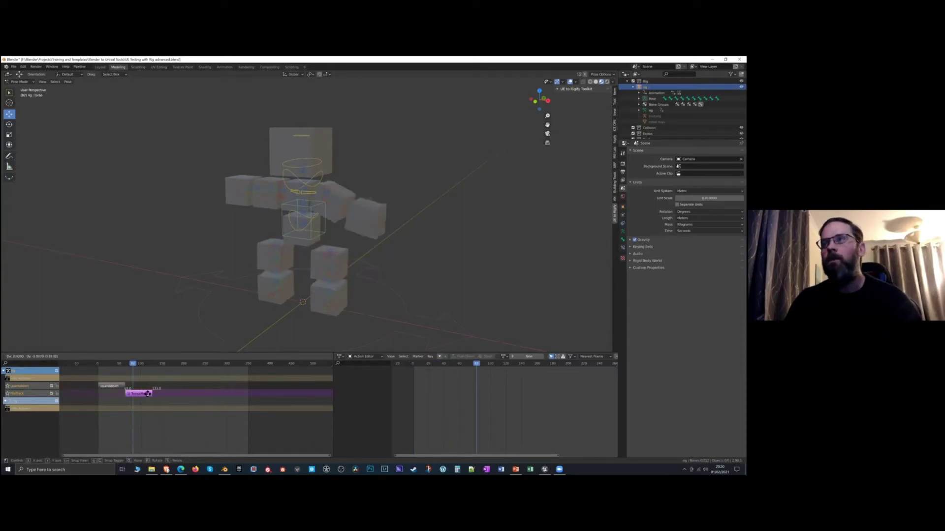
click(149, 396)
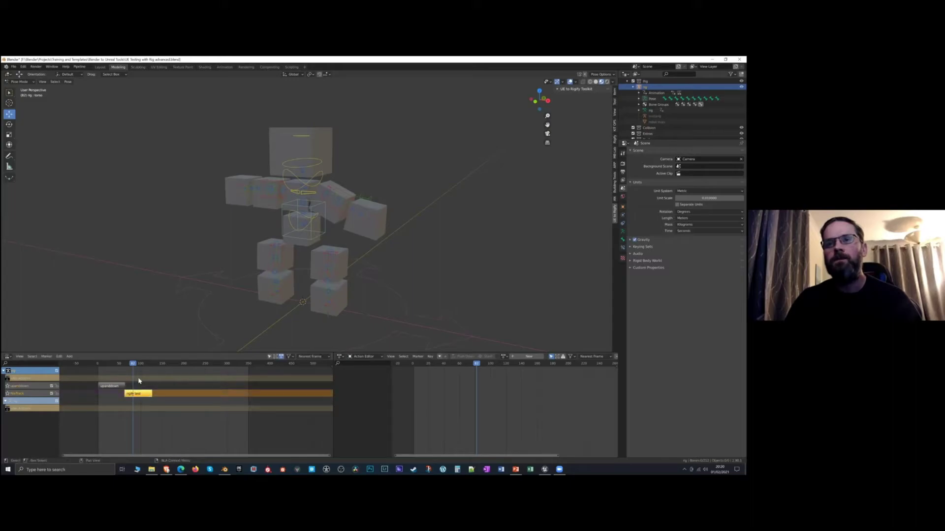
drag(135, 364, 98, 365)
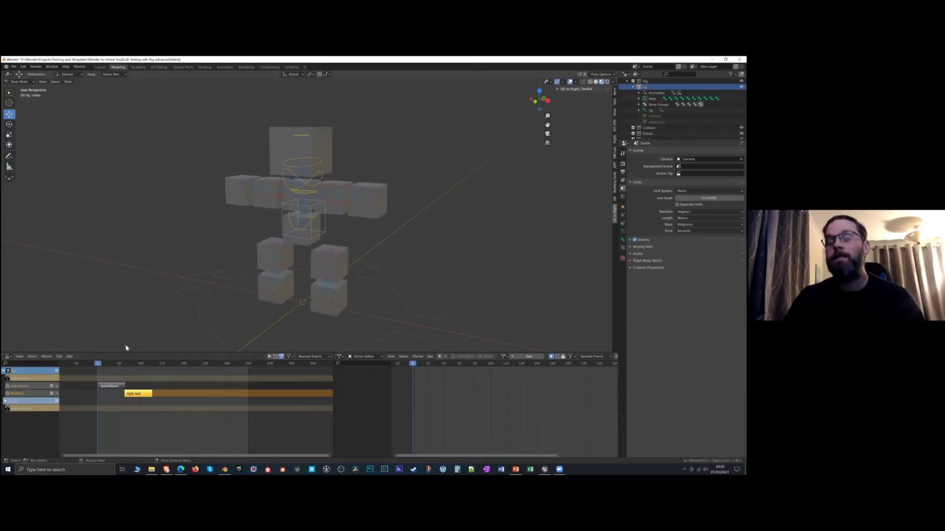
Assign the existing rigfy test action to the rig in the Action Editor
middle_drag(222, 300, 305, 282)
scroll(304, 296, up, 2)
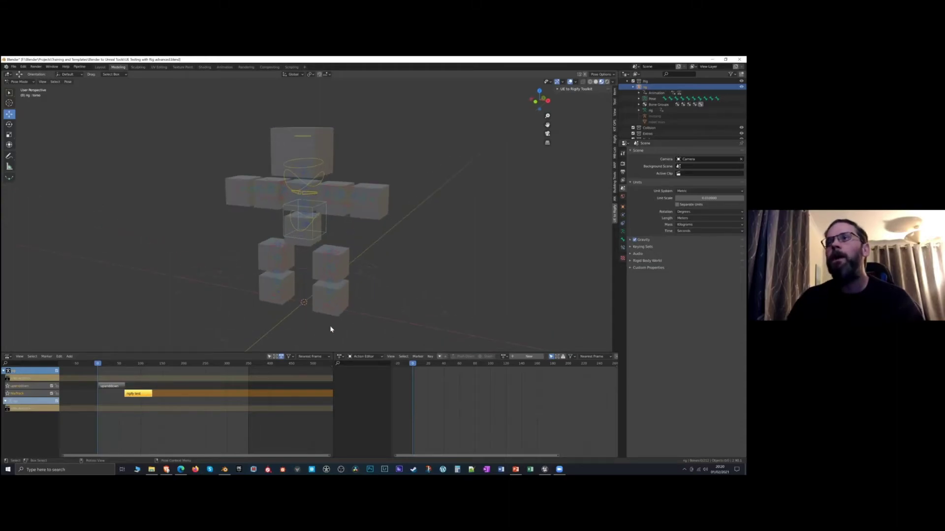
click(504, 356)
click(509, 365)
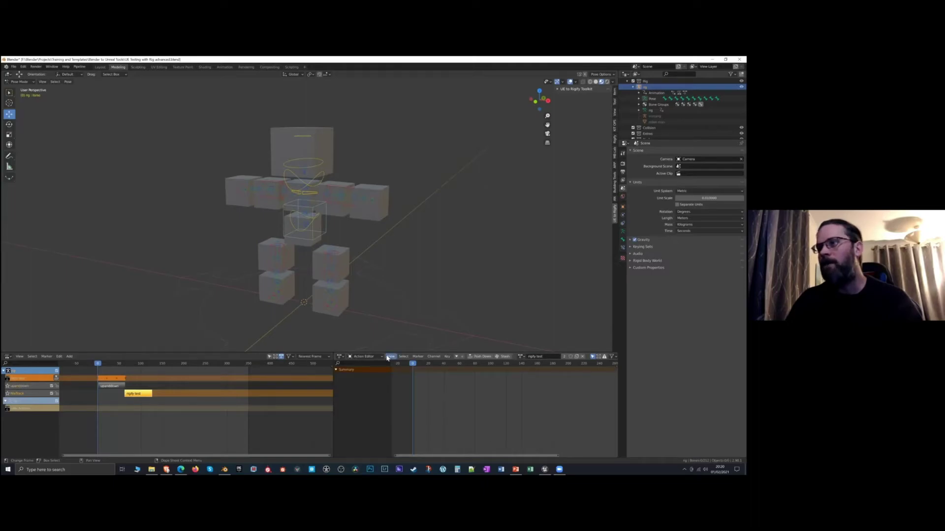
click(523, 358)
click(522, 359)
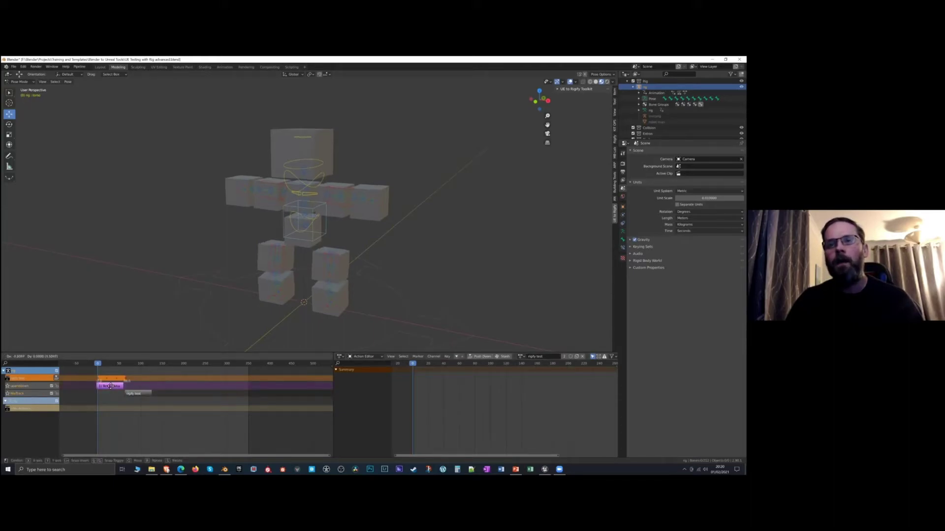
Select the rigfy test strip, and scrub through the first strip's animation and back to near the start
click(137, 394)
key(g)
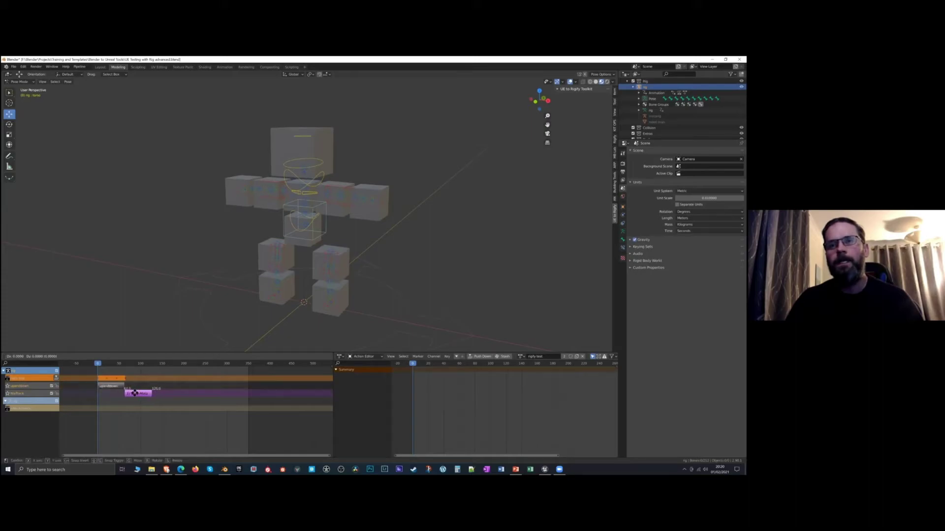
click(135, 394)
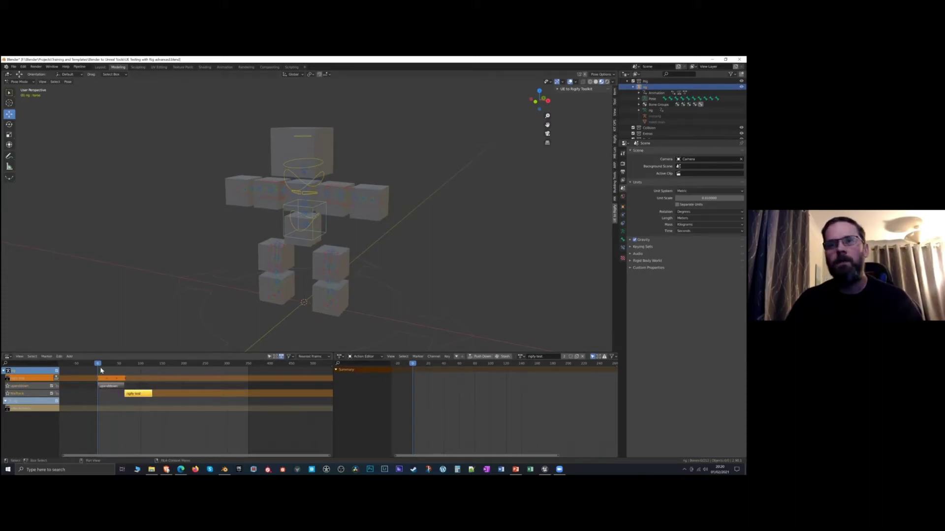
drag(98, 366, 122, 369)
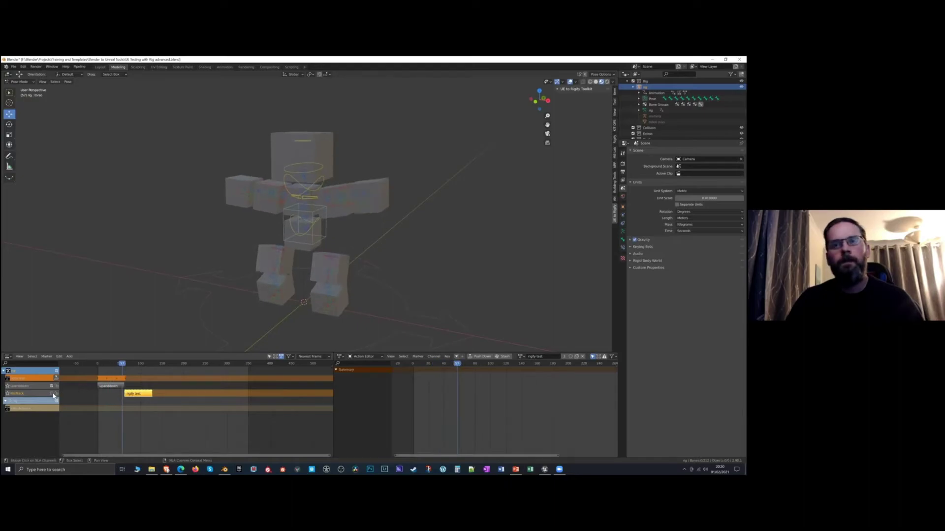
drag(124, 365, 99, 373)
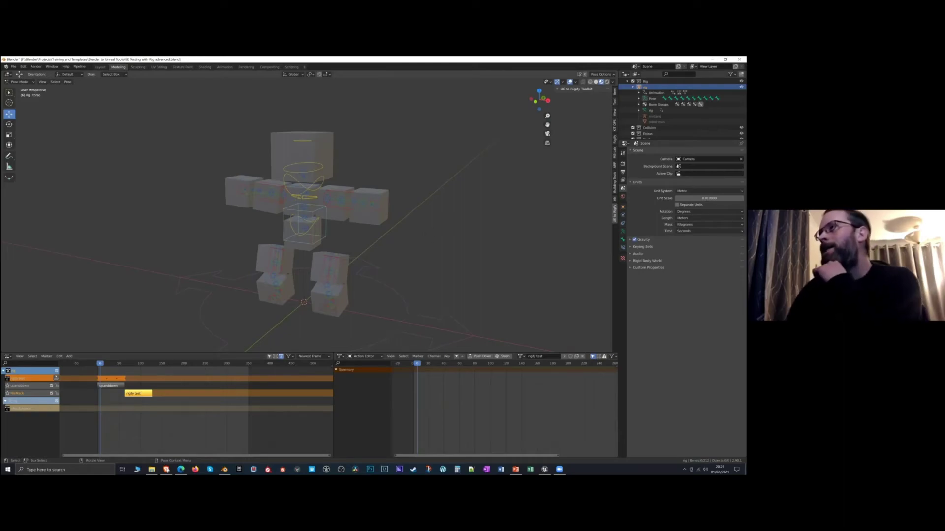
scroll(682, 108, up, 2)
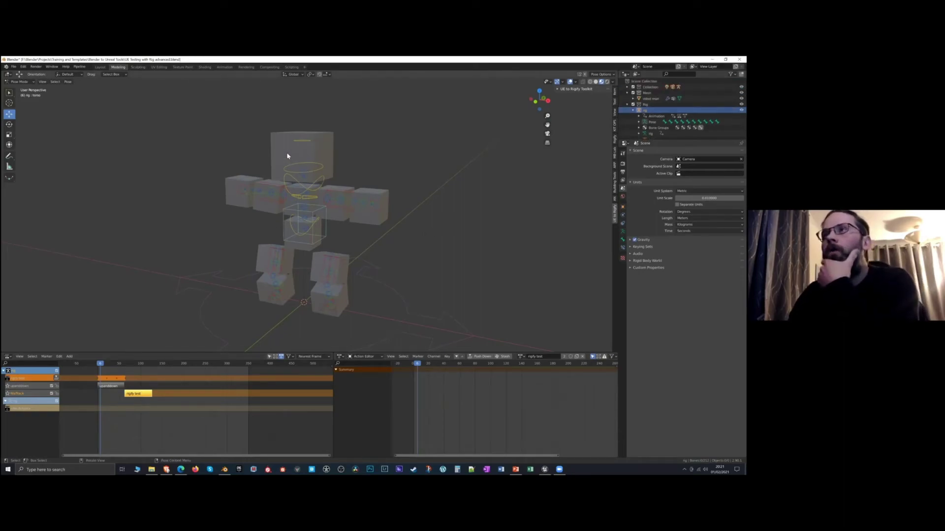
Examine the contents of the Mesh and Rig collections in the outliner, and collapse both collections
middle_drag(367, 260, 354, 243)
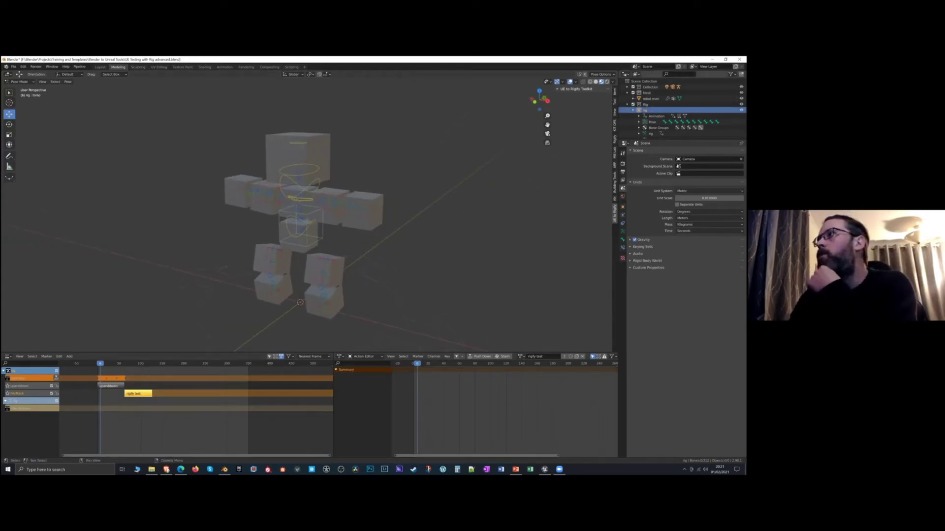
click(647, 92)
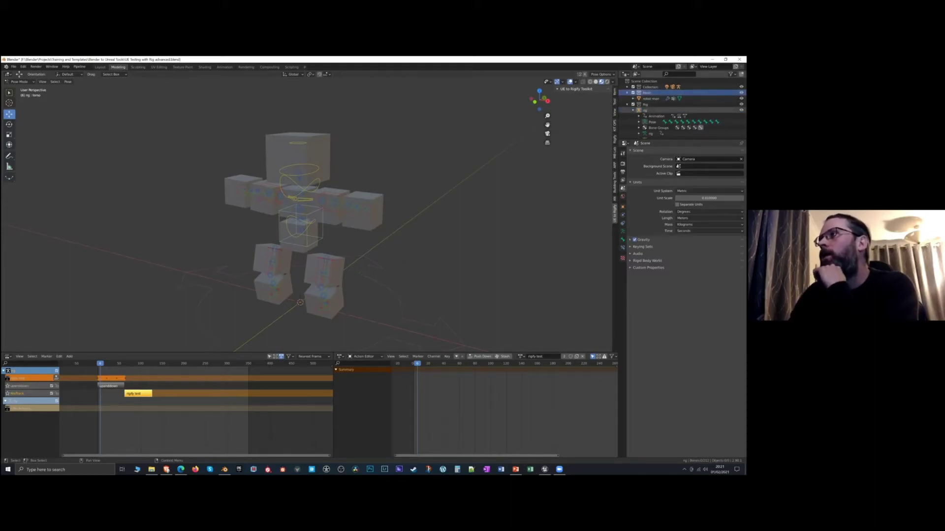
click(632, 111)
click(645, 105)
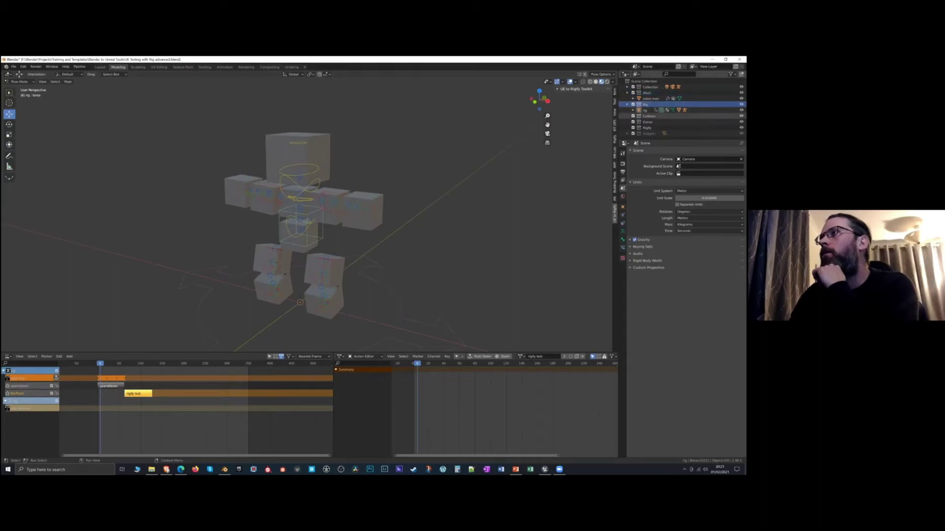
click(633, 110)
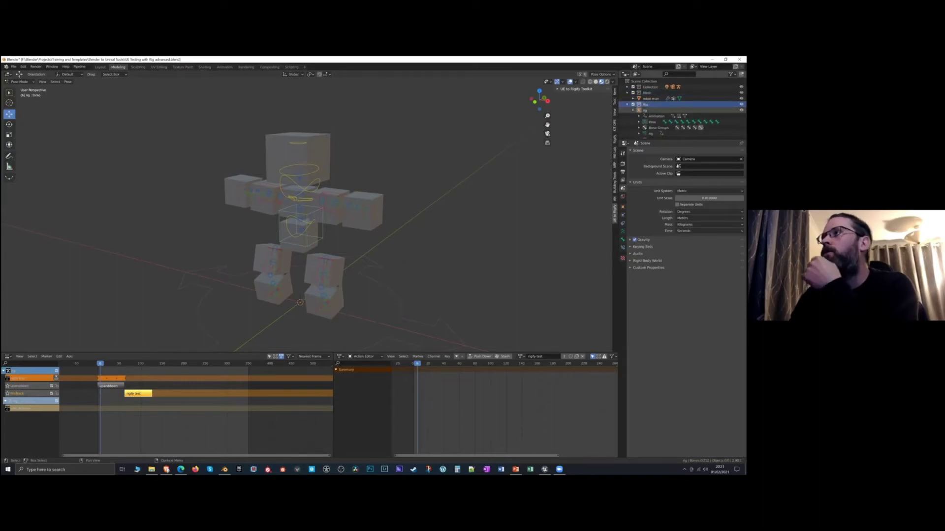
scroll(639, 116, down, 2)
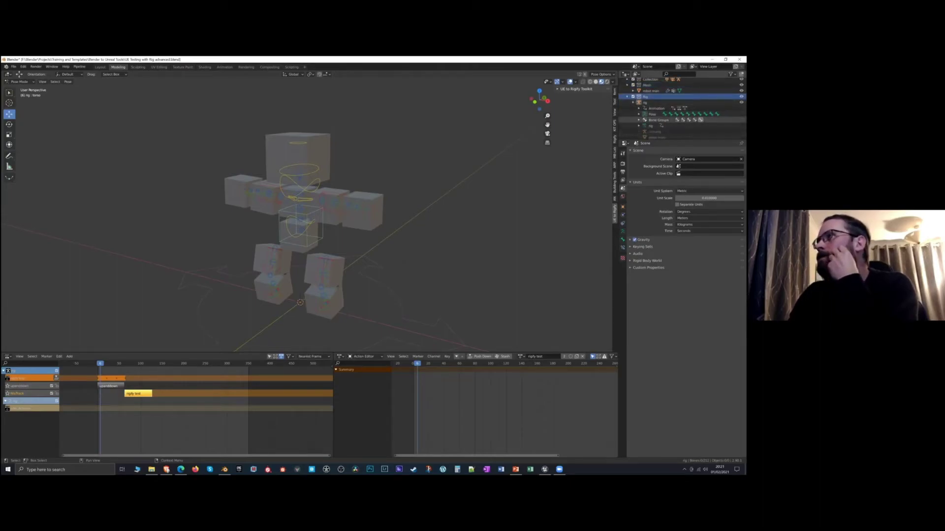
scroll(635, 121, up, 1)
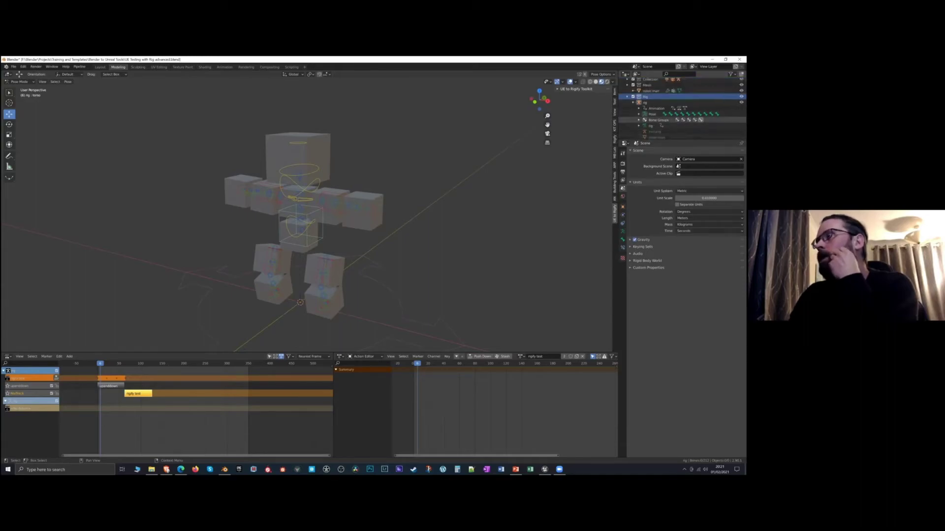
click(632, 103)
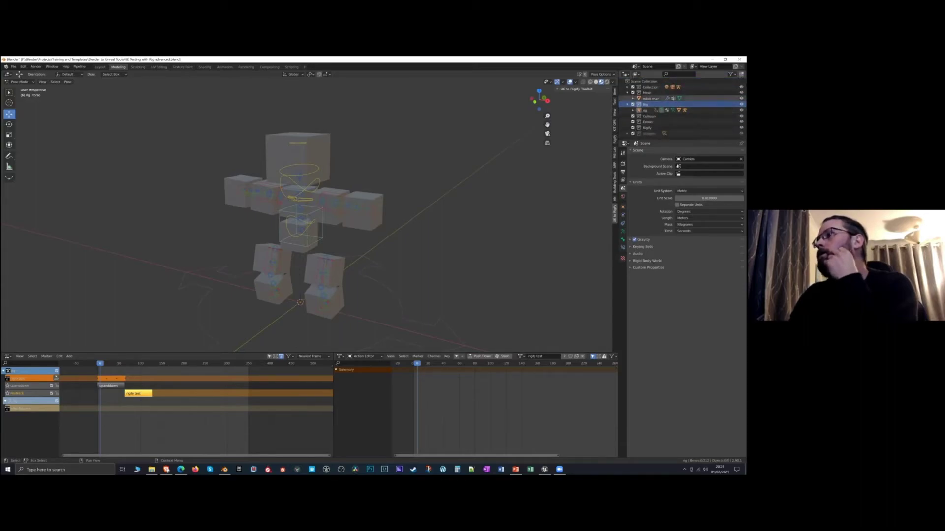
click(627, 93)
click(626, 99)
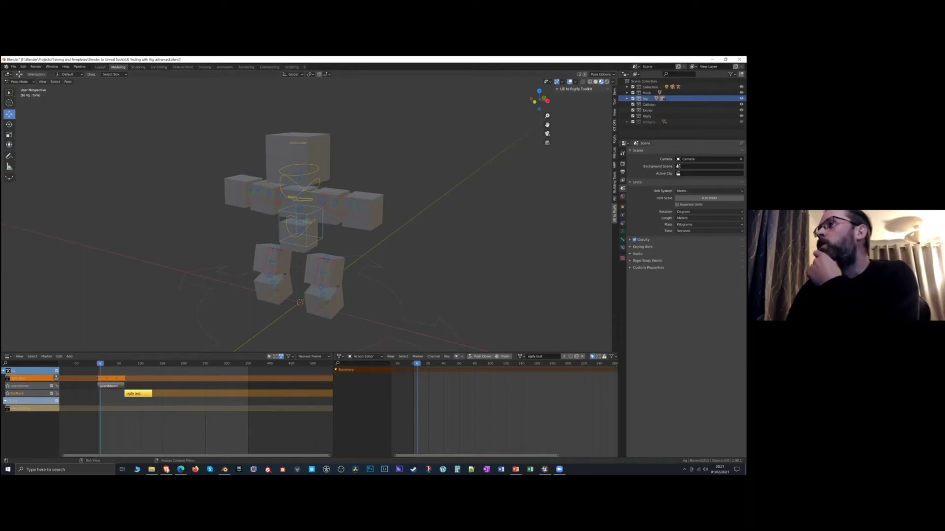
Look over the World properties and the character from a few angles, and return to the Scene unit settings
click(622, 197)
mouse_move(316, 239)
middle_down()
mouse_move(317, 259)
mouse_move(316, 236)
middle_up()
scroll(316, 236, up, 2)
scroll(316, 240, down, 4)
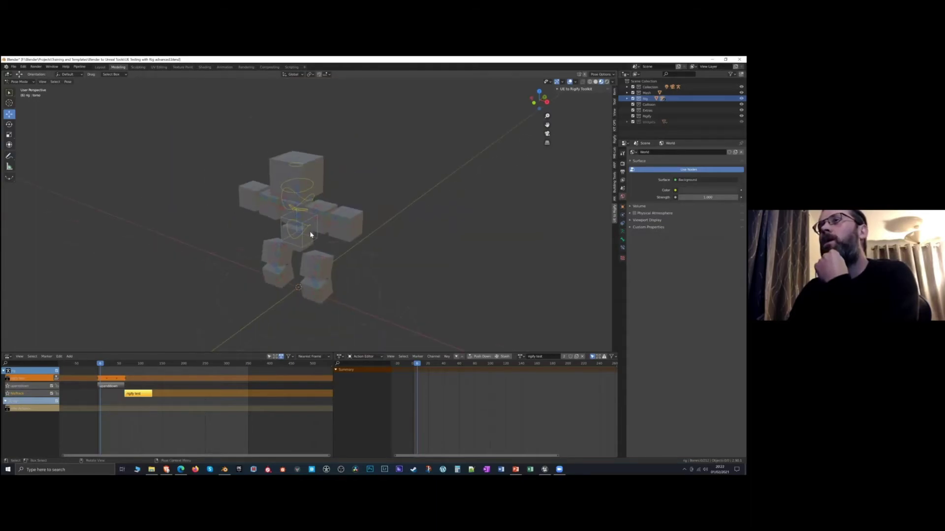
scroll(314, 241, up, 3)
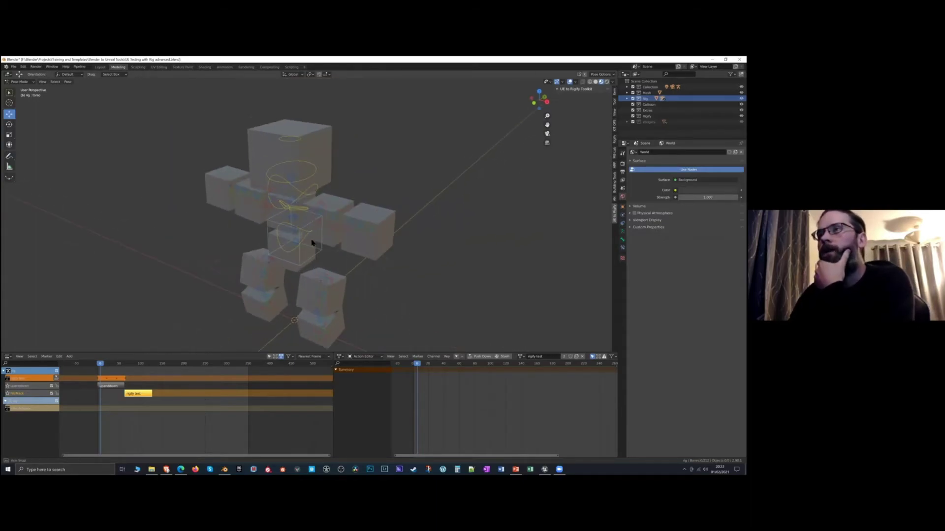
middle_drag(312, 243, 383, 241)
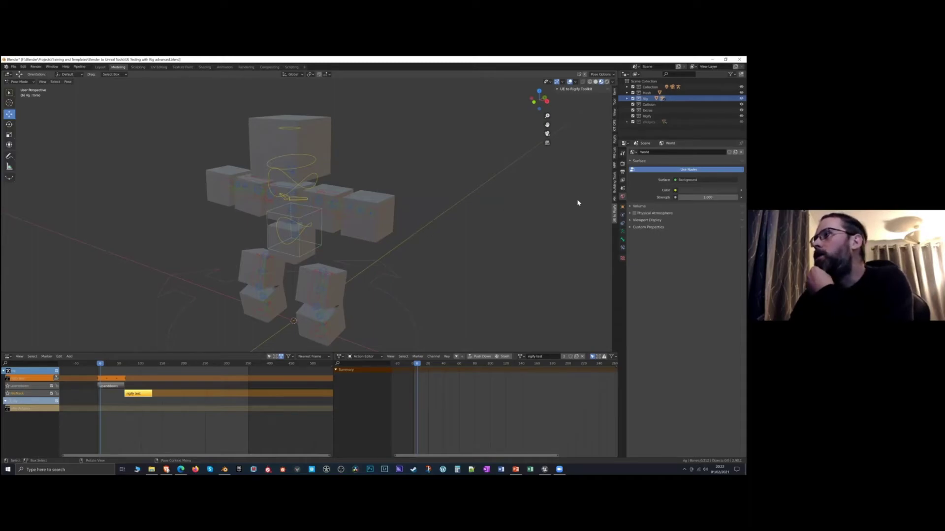
click(622, 188)
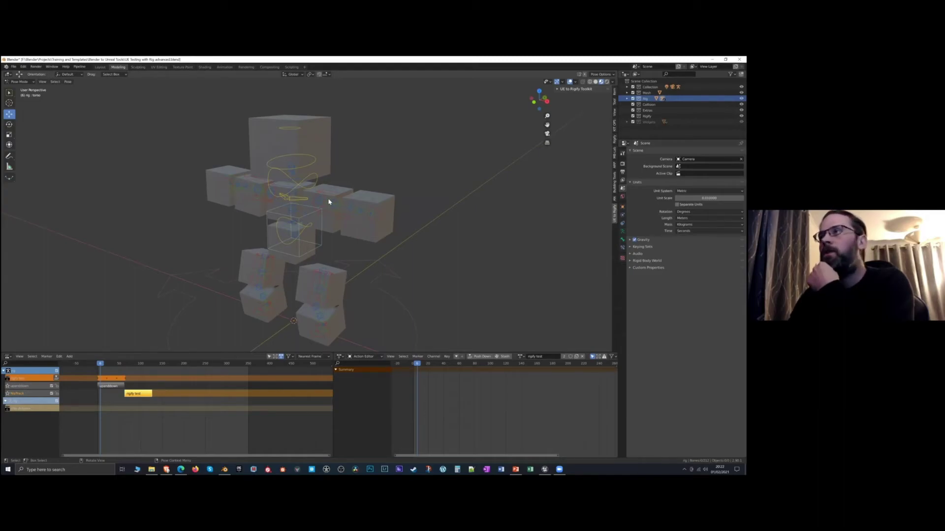
Select the left thigh tweak control on the character's rig
scroll(413, 222, down, 3)
shift+middle_drag(373, 251, 352, 283)
scroll(393, 249, up, 5)
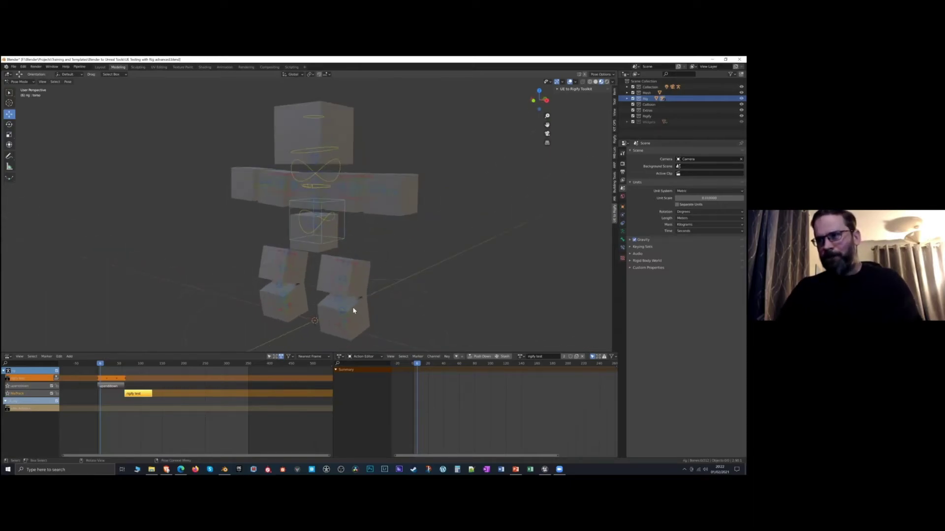
click(351, 270)
scroll(359, 220, down, 1)
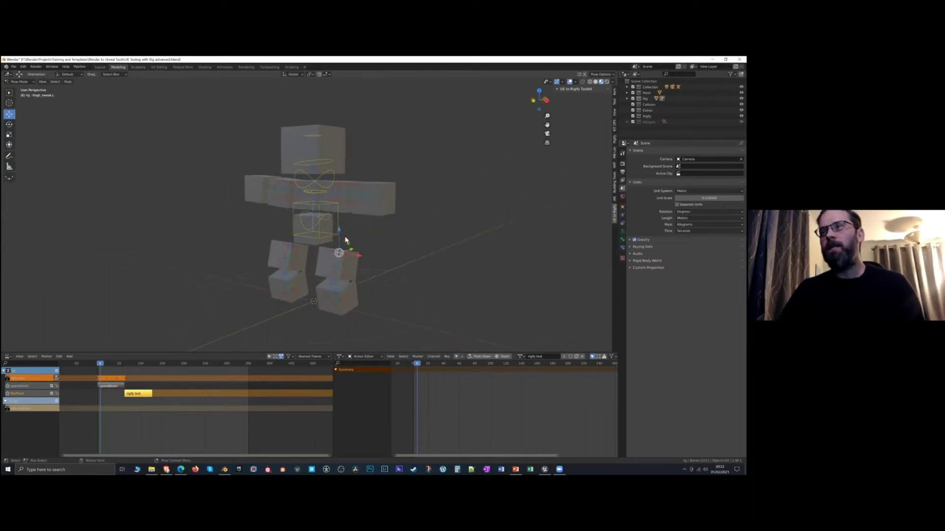
middle_drag(358, 221, 347, 242)
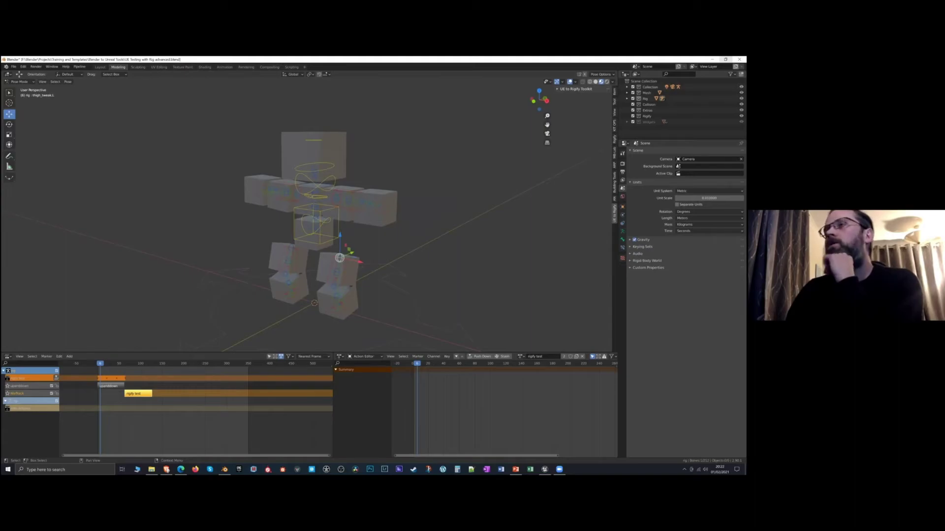
Shrink the Blender window, switch to Unreal Engine, and view the barn and mannequins from farther away
key(super+Down)
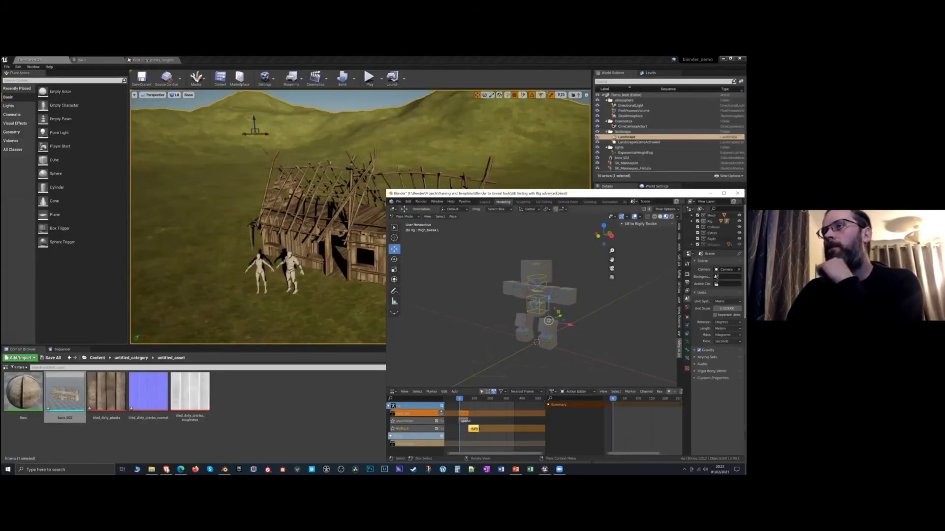
key(super+Down)
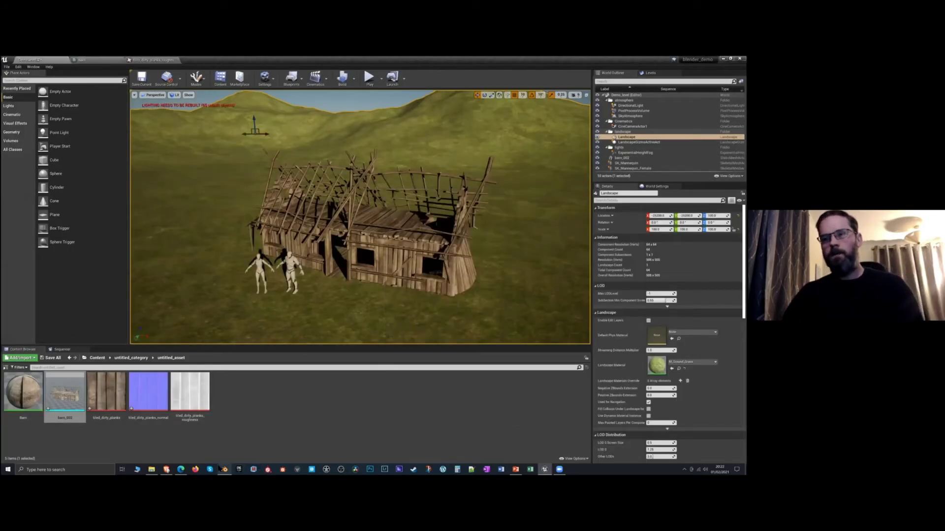
click(221, 469)
click(214, 270)
key(s)
mouse_move(214, 270)
right_down()
mouse_move(223, 273)
mouse_move(215, 272)
right_up()
key(w)
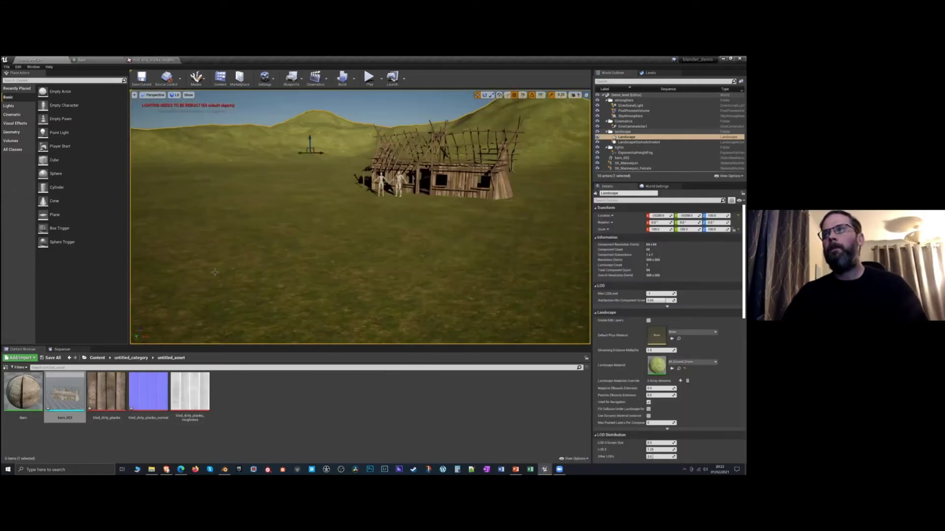
Check the viewport's camera speed settings, and open the untitled_category folder under Content
click(574, 95)
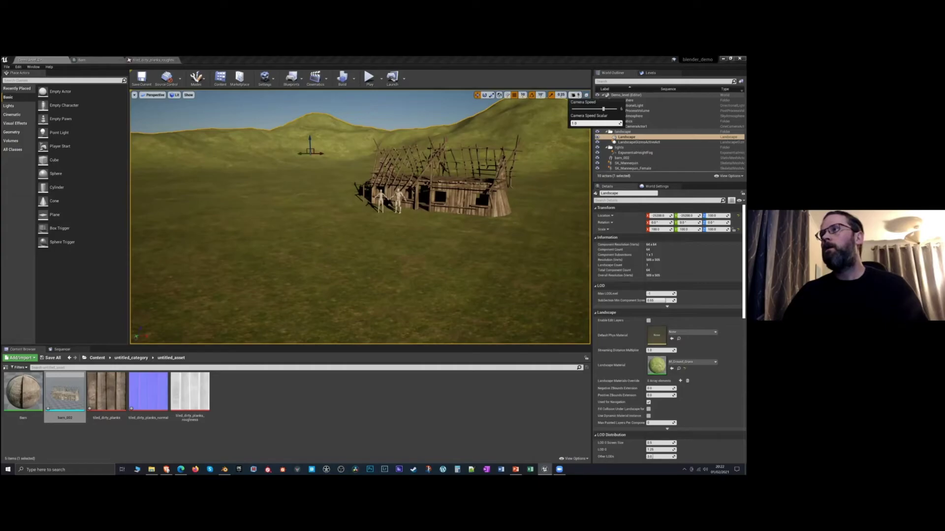
click(95, 358)
double_click(484, 394)
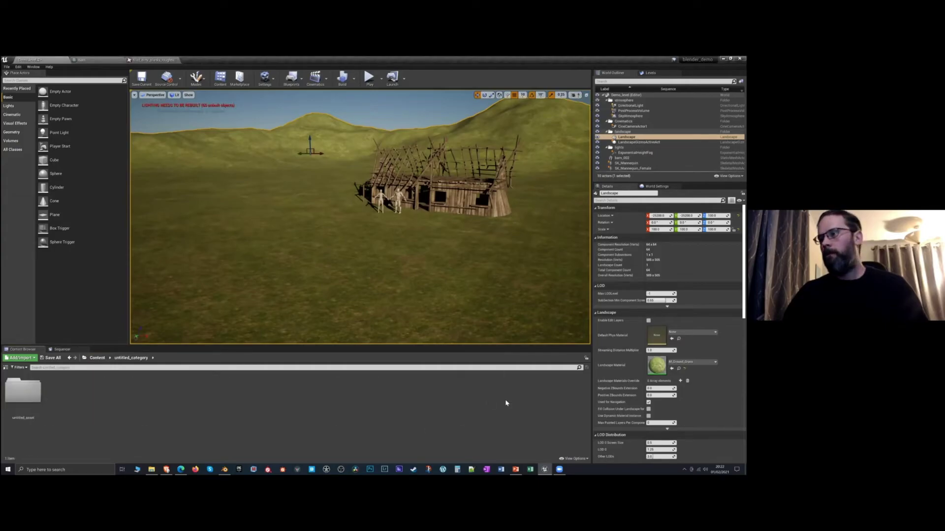
Switch to Blender, export the rigged robot with Send to Unreal, and return to the Unreal level
click(224, 469)
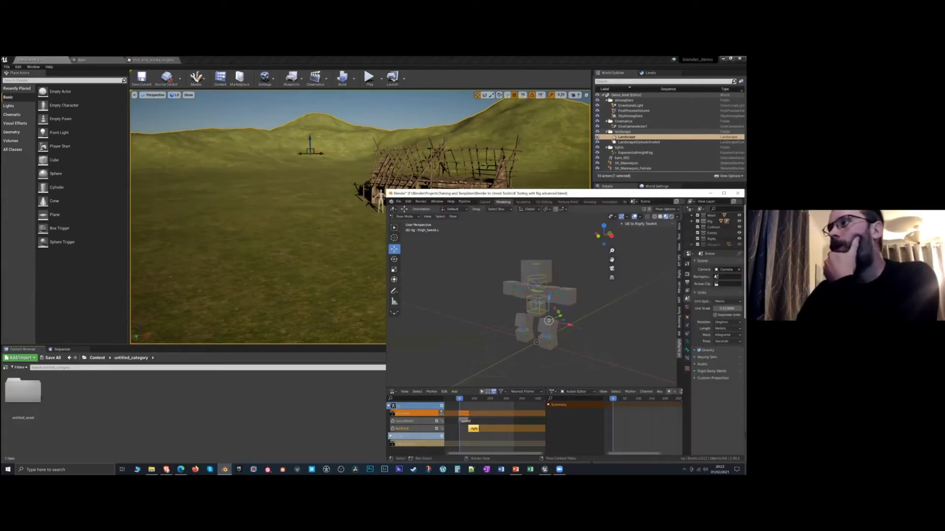
click(470, 203)
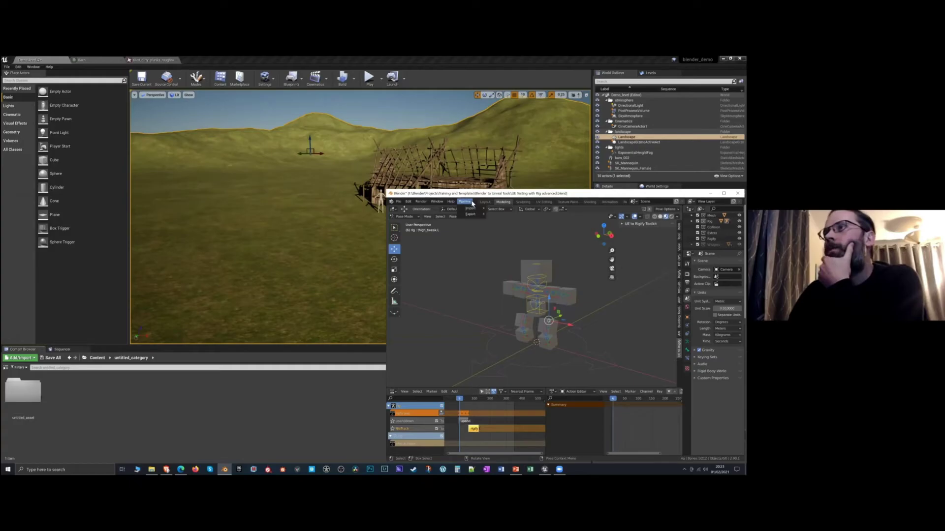
mouse_move(470, 217)
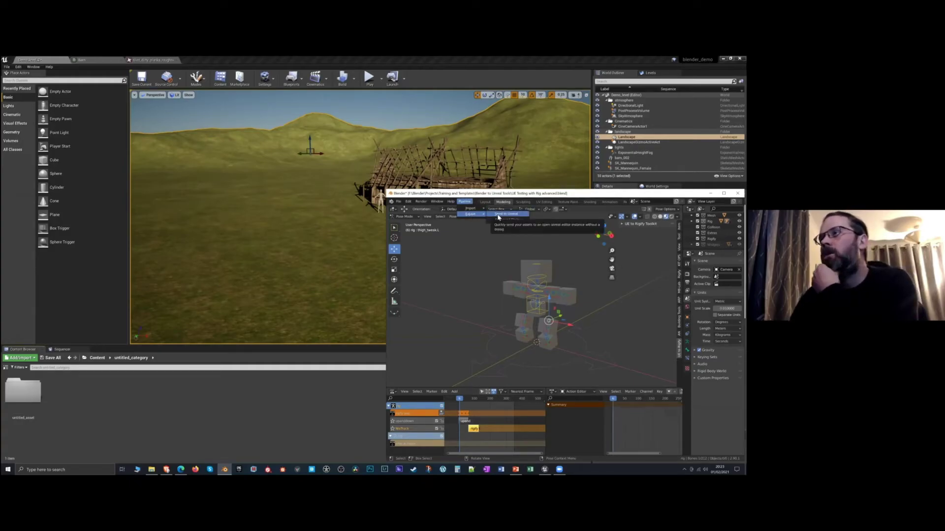
click(273, 185)
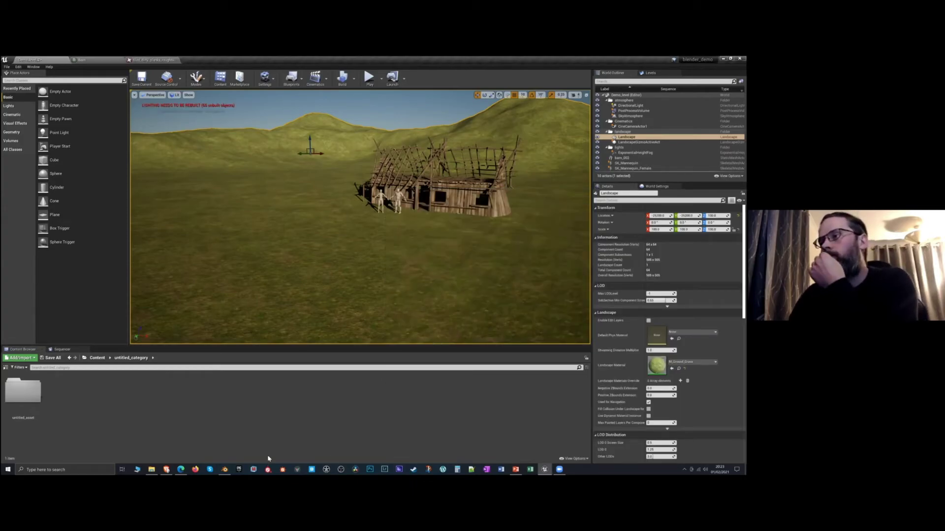
click(225, 470)
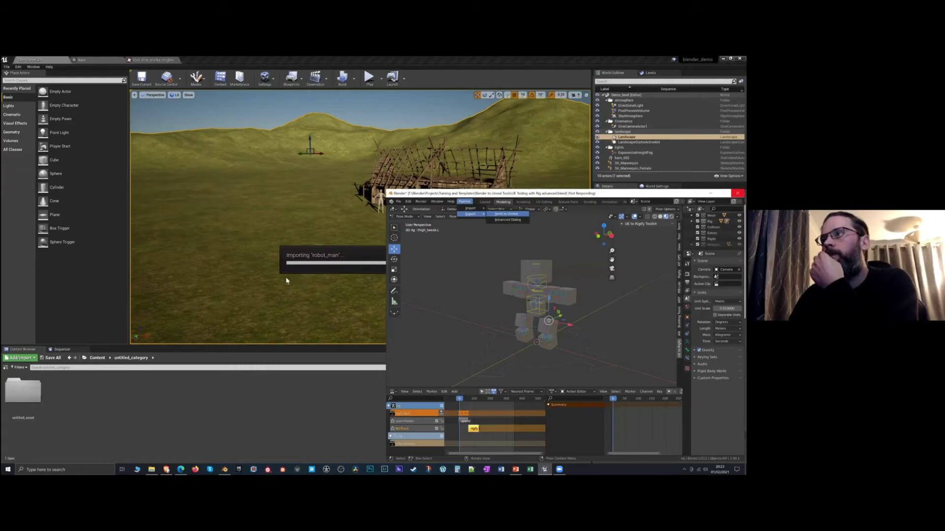
click(273, 257)
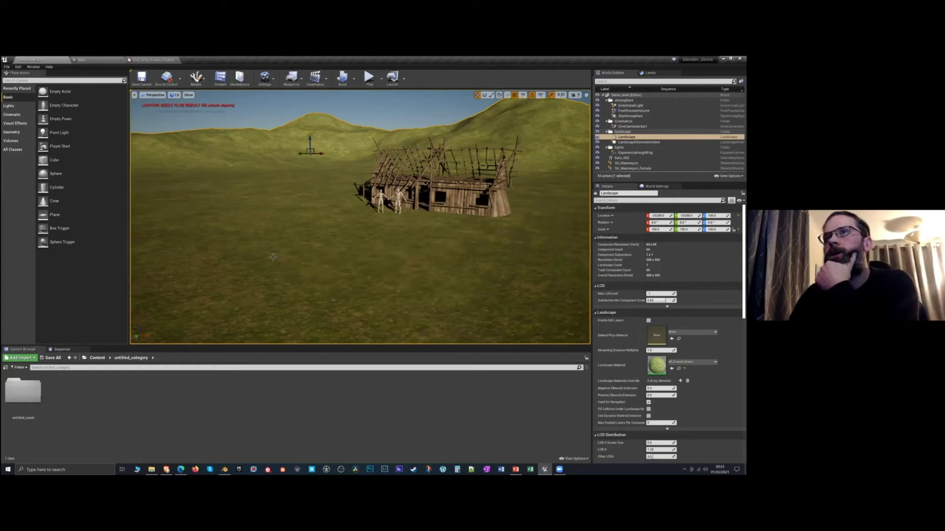
Open the untitled_asset folder and place the robot_man skeletal mesh on the grass beside the barn
double_click(24, 392)
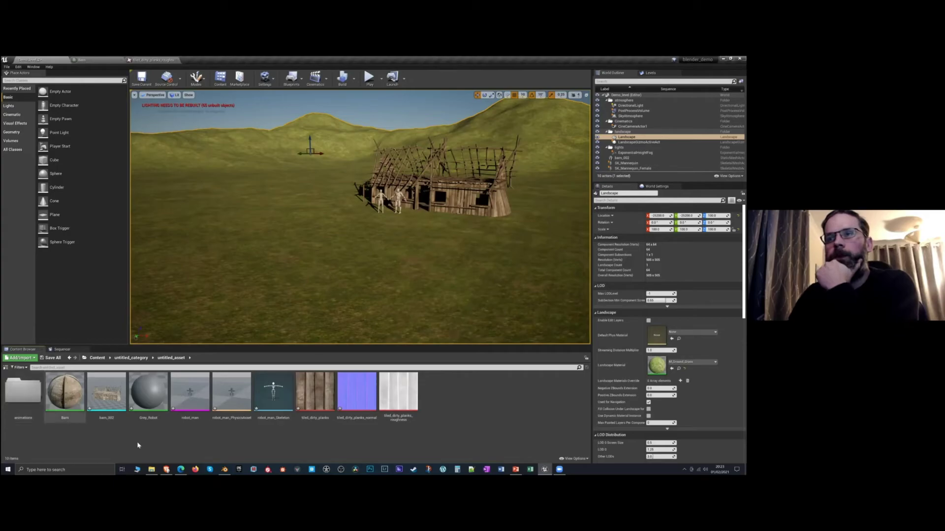
drag(190, 393, 298, 259)
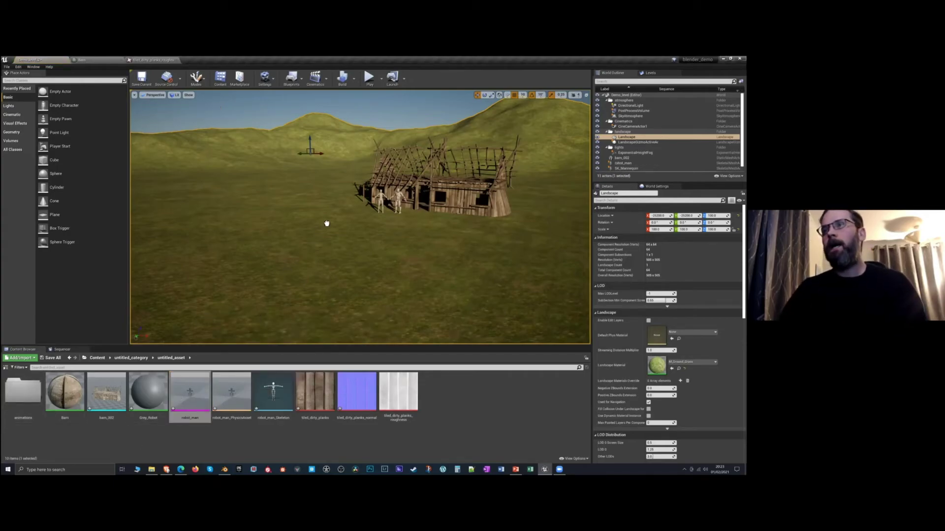
click(342, 222)
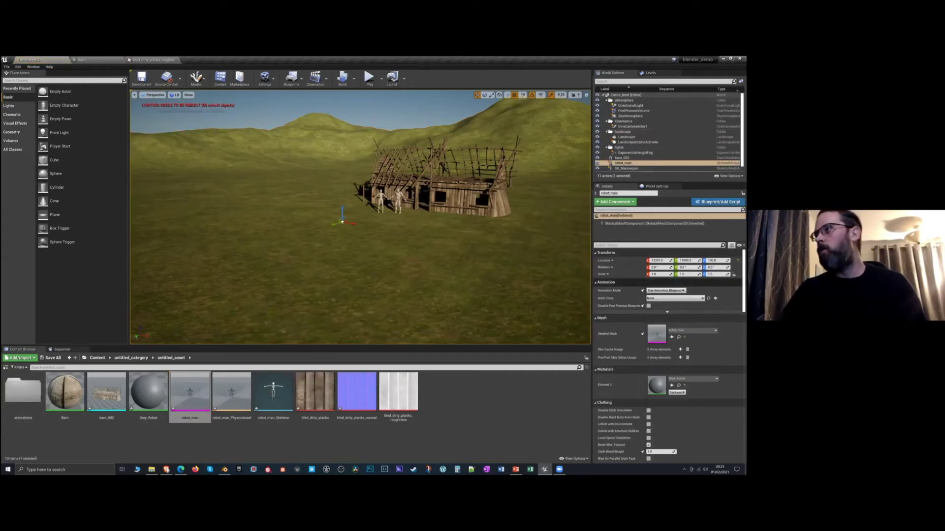
Set robot_man's scale to 100 on the X, Y and Z axes
click(654, 274)
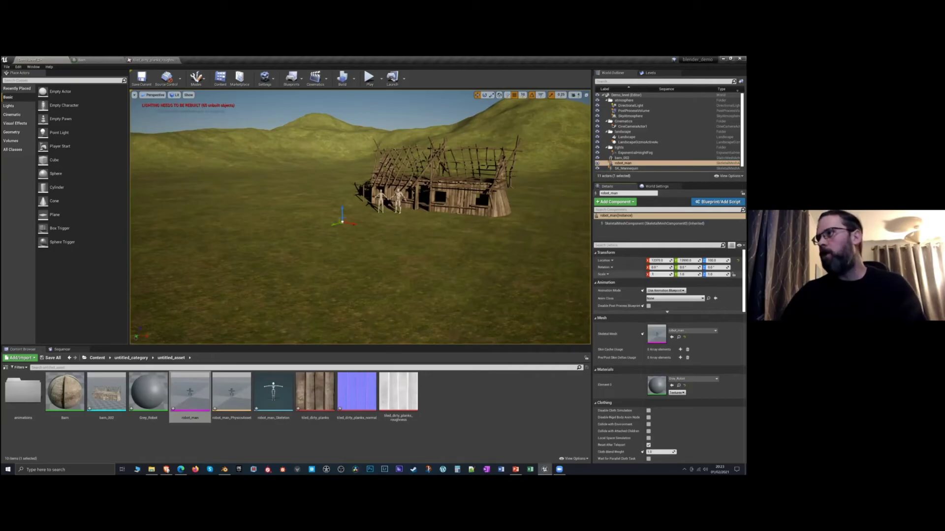
key(Tab)
key(Tab)
key(Return)
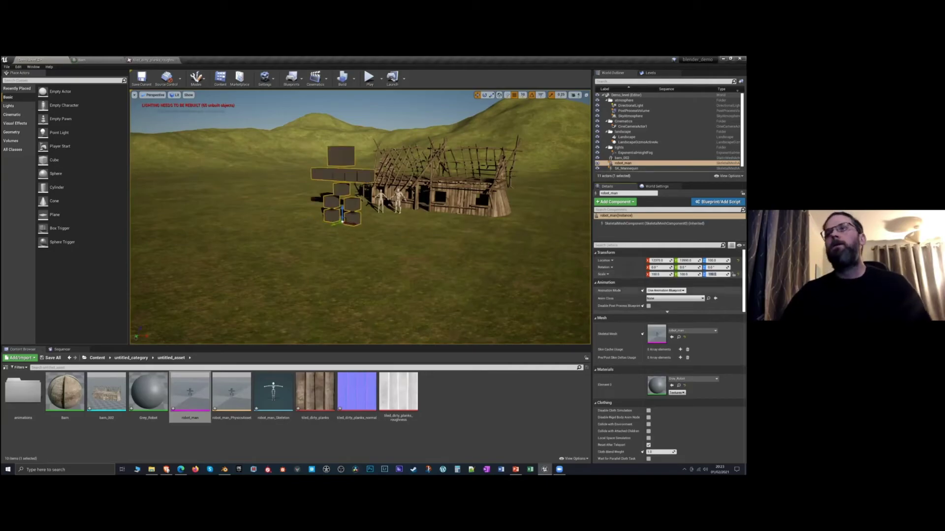
Reposition robot_man on the grass near the mannequins and rotate it around its vertical axis
key(w)
right_drag(360, 217, 365, 217)
key(e)
drag(323, 261, 282, 236)
right_drag(249, 296, 249, 296)
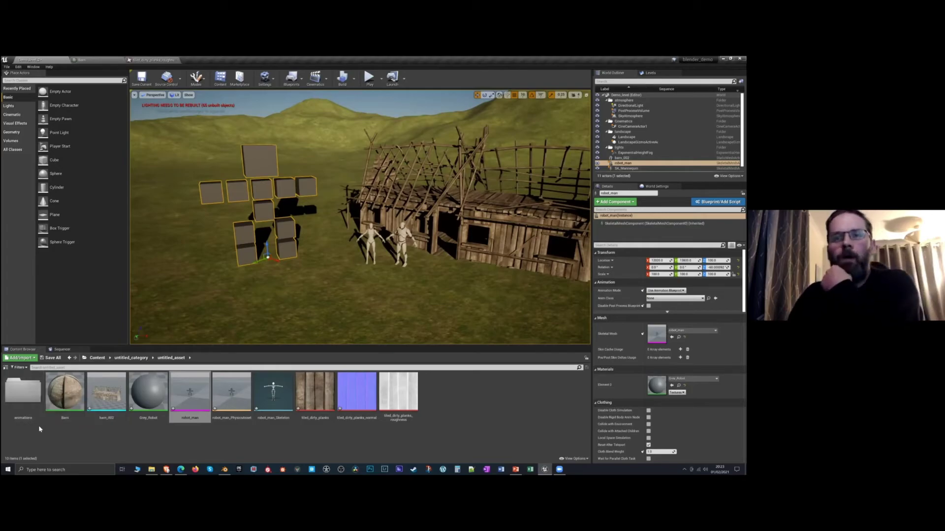
Select the upanddown sequence in the imported animations folder, and open the Animations folder directly under Content
double_click(29, 395)
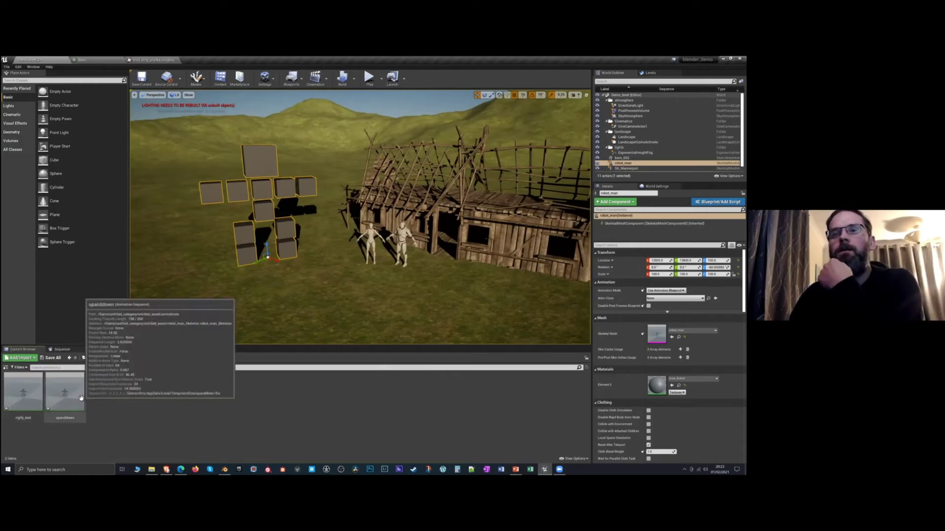
click(65, 393)
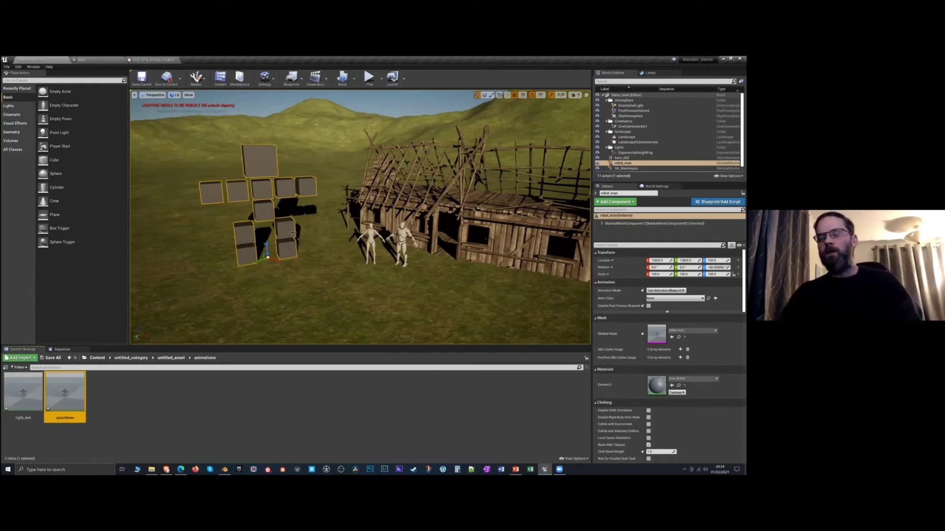
click(96, 359)
double_click(20, 391)
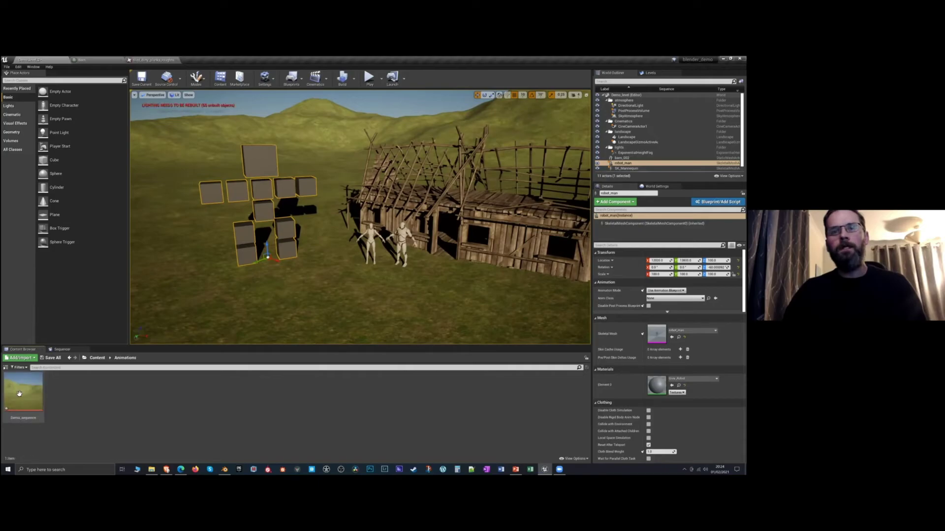
Create a Level Sequence named Demo_2 in the Content Animations folder and open it in Sequencer
right_click(76, 391)
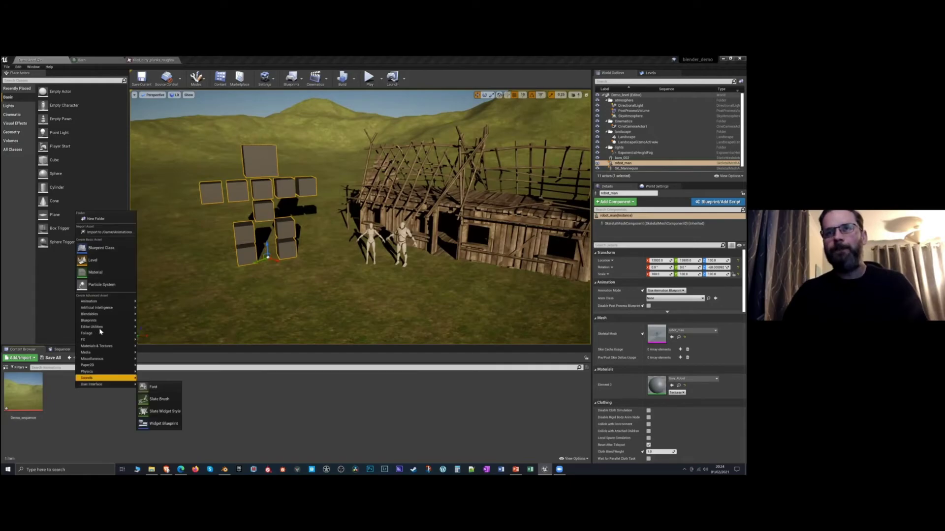
mouse_move(97, 301)
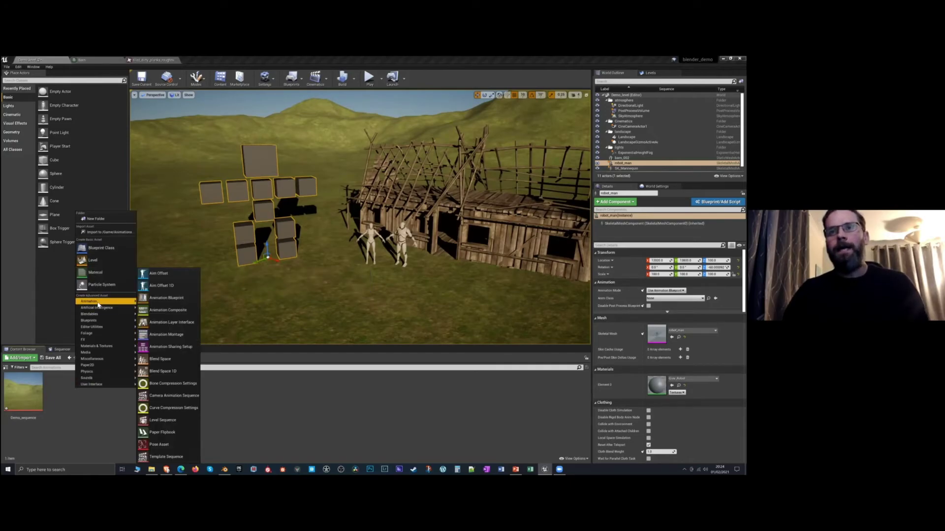
click(162, 420)
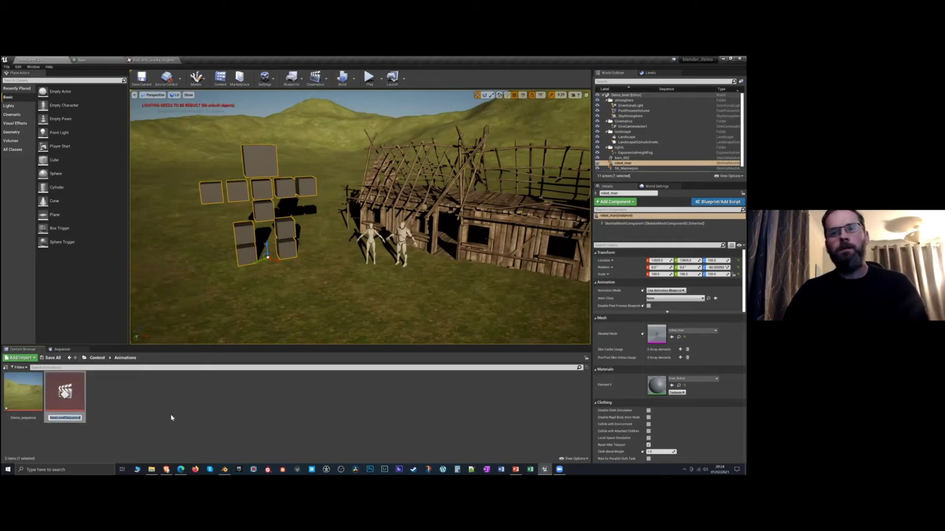
text(Demo)
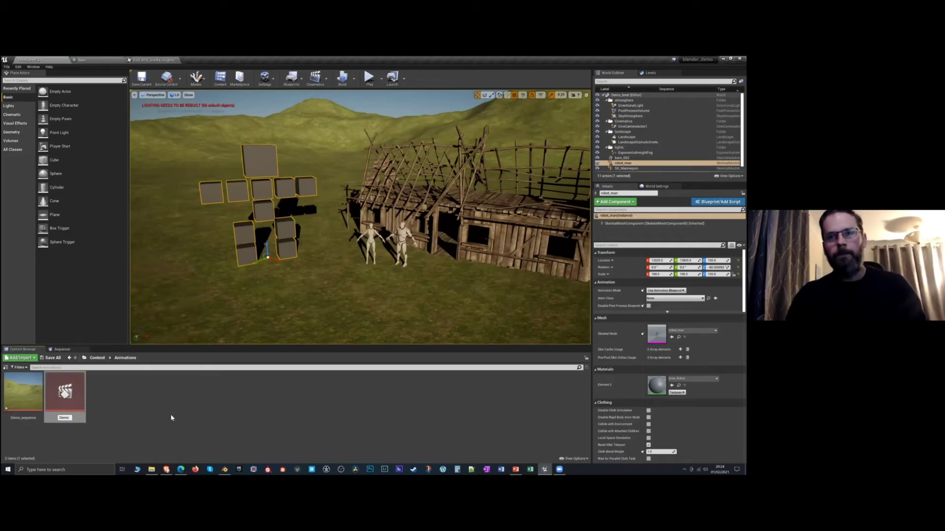
text(_2)
key(Return)
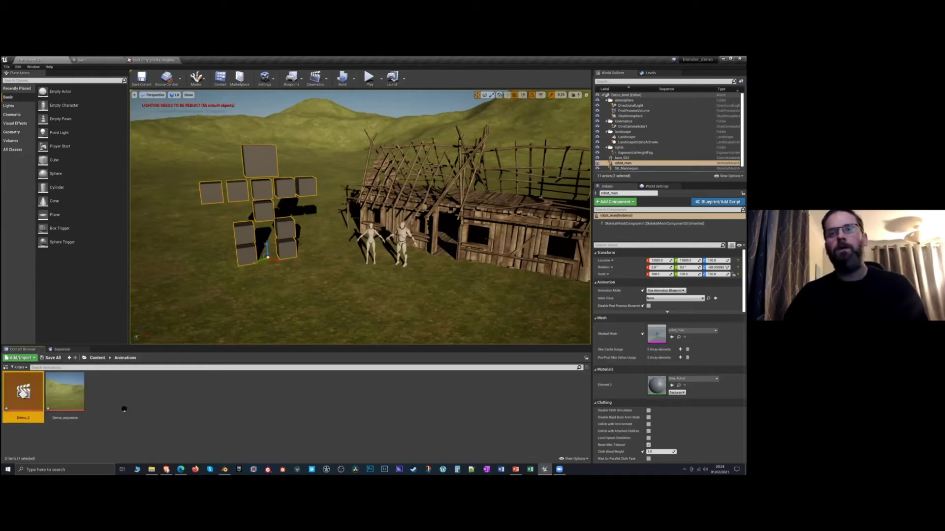
double_click(15, 393)
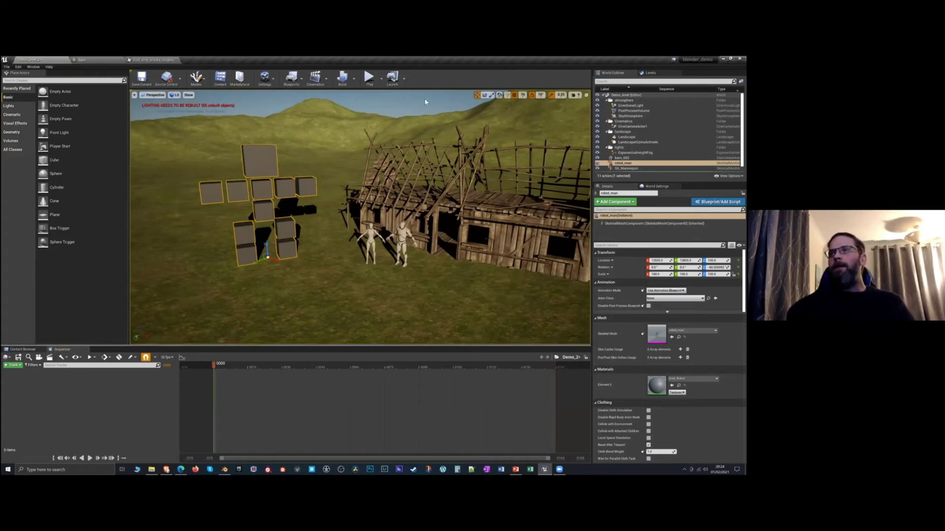
Add a new camera as the current camera cut in Demo_2 and pull it back to frame robot_man and the barn
key(Escape)
click(408, 237)
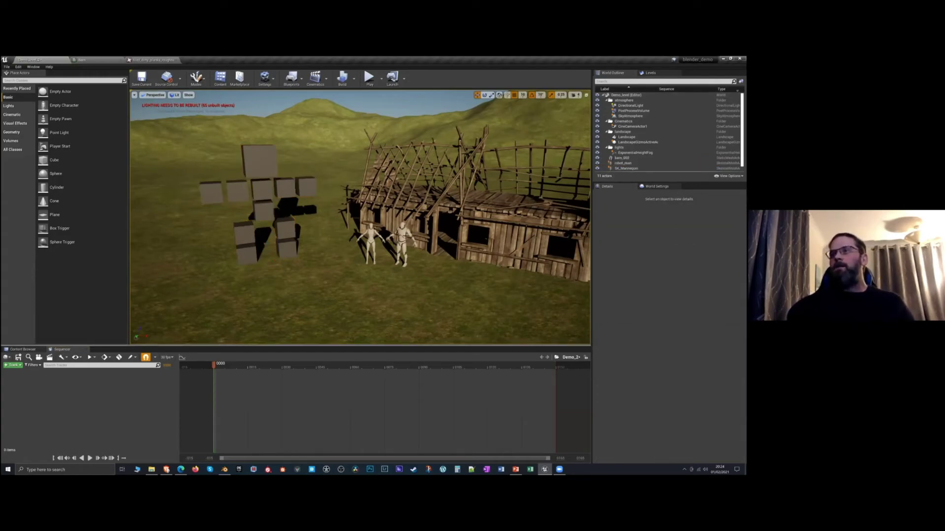
click(264, 187)
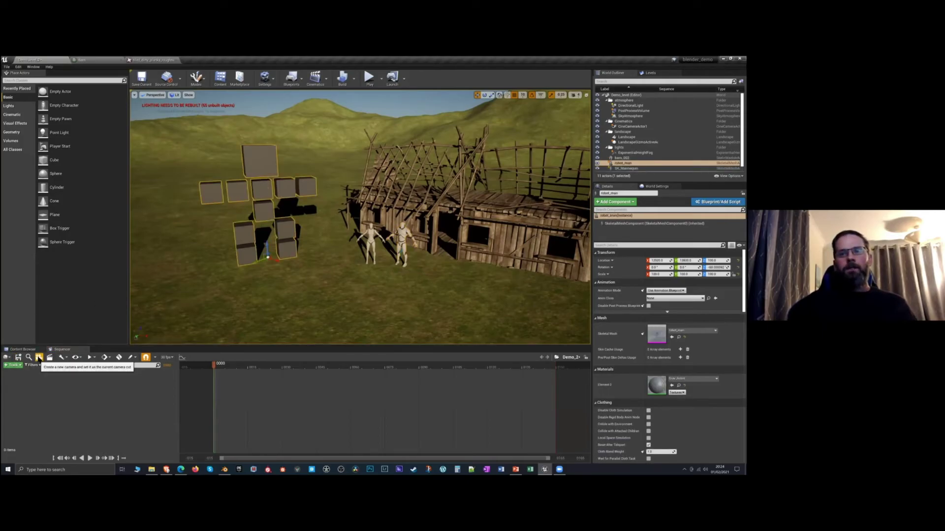
click(38, 358)
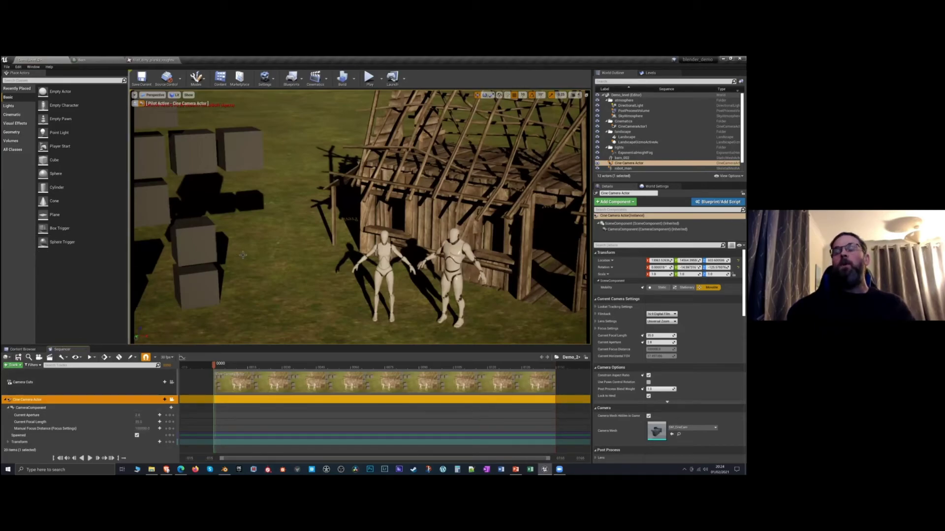
key(s)
right_drag(278, 242, 276, 221)
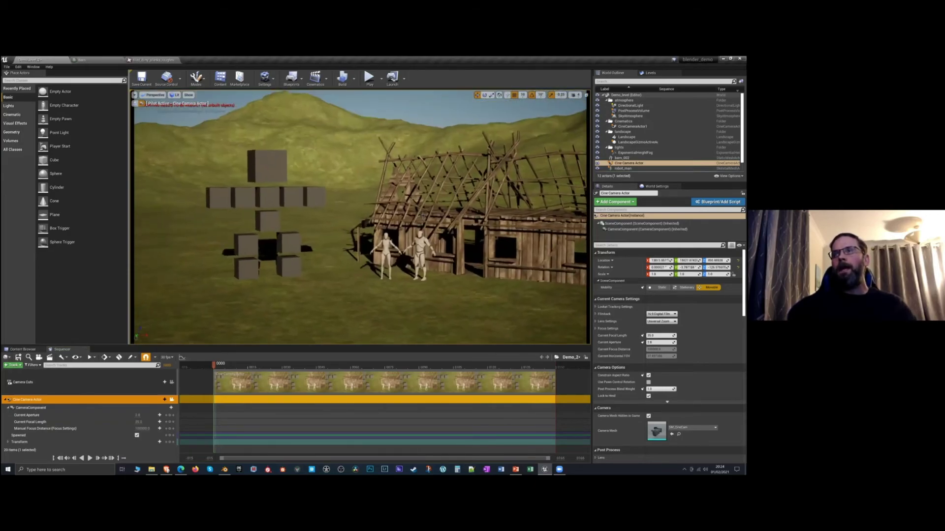
Stop piloting the new Cine Camera Actor, select it in the level and shift it sideways to adjust its framing of robot_man
click(136, 105)
right_drag(136, 105, 163, 118)
click(296, 133)
right_drag(296, 133, 172, 196)
click(171, 197)
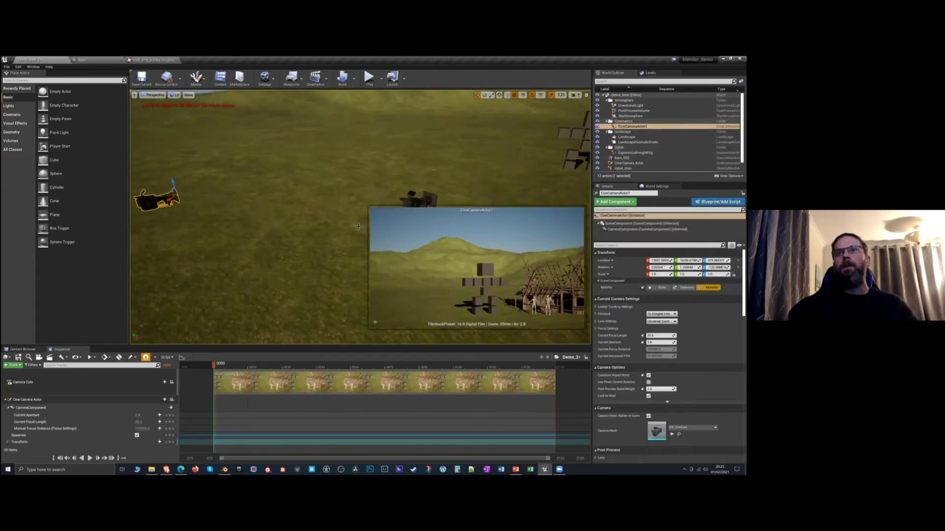
right_drag(271, 207, 246, 211)
click(242, 212)
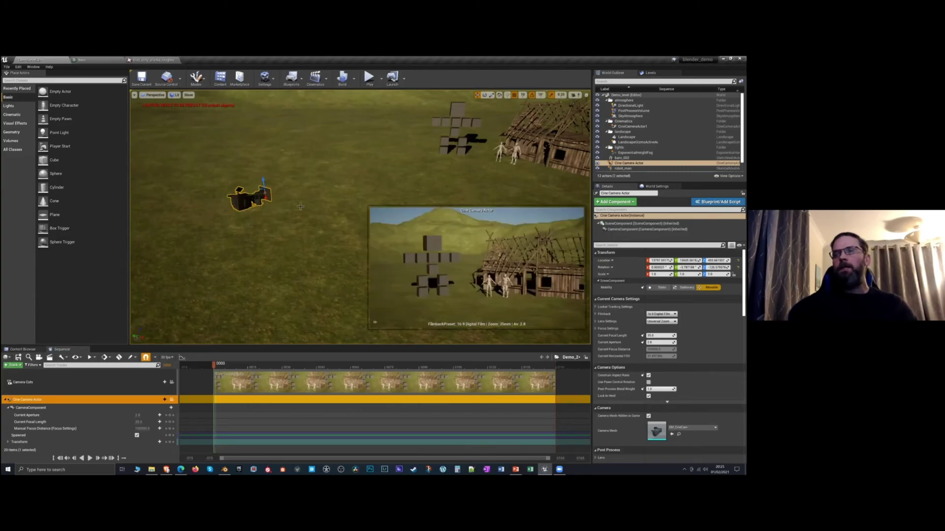
right_drag(284, 207, 304, 237)
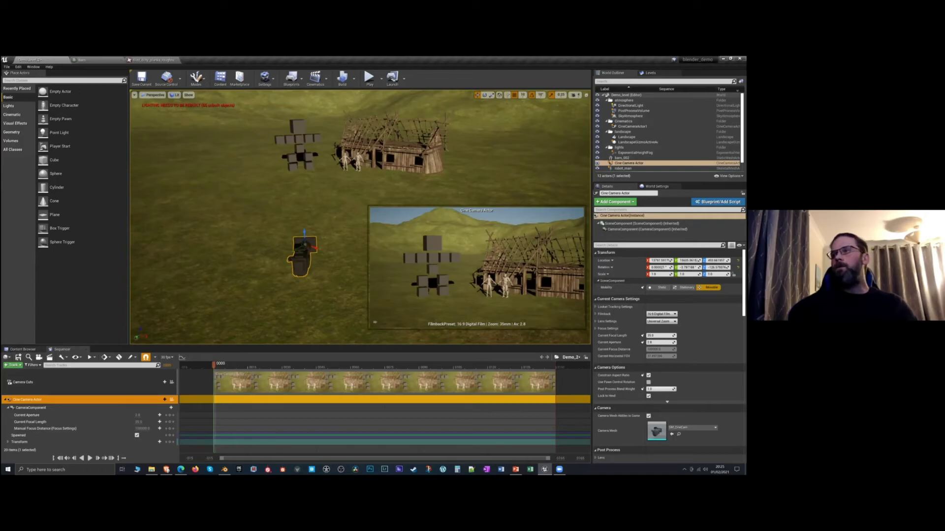
drag(315, 248, 279, 236)
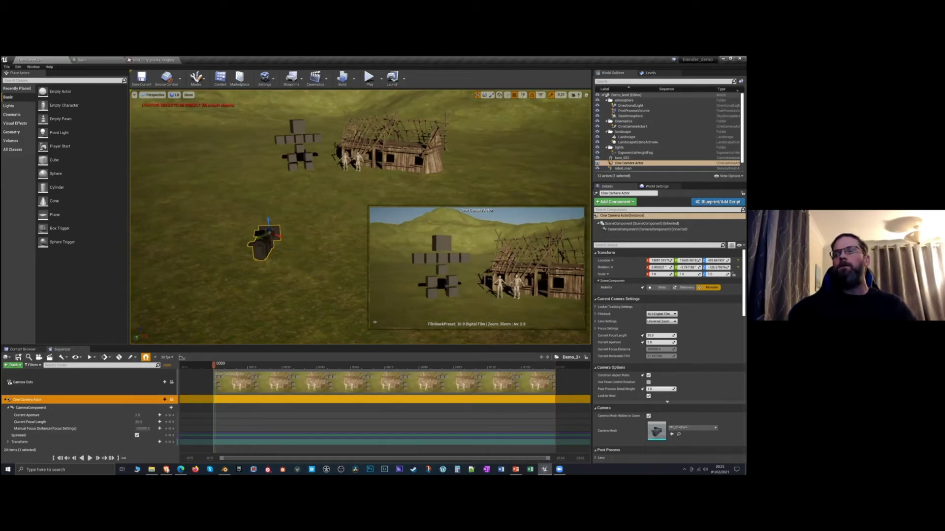
drag(270, 234, 282, 230)
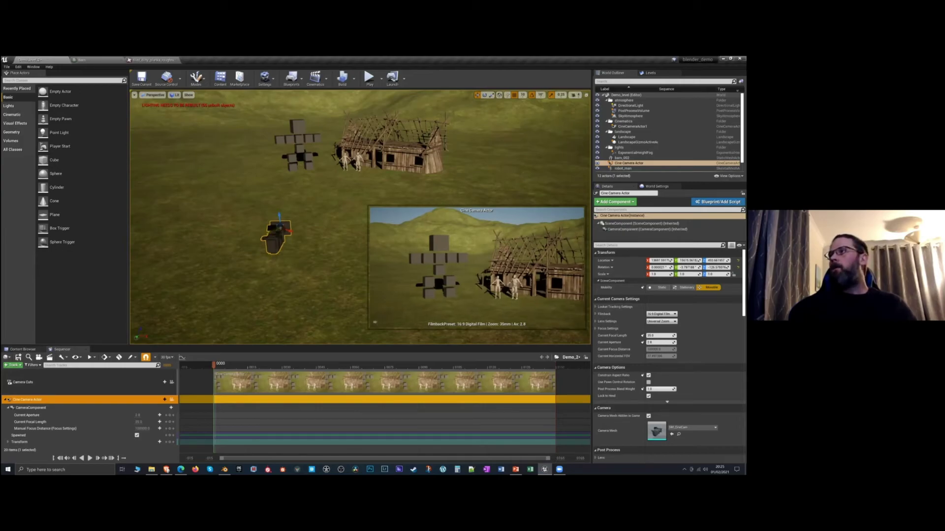
Pilot the Cine Camera Actor and lower it near the ground, looking slightly up at robot_man and the barn
right_click(625, 163)
click(654, 194)
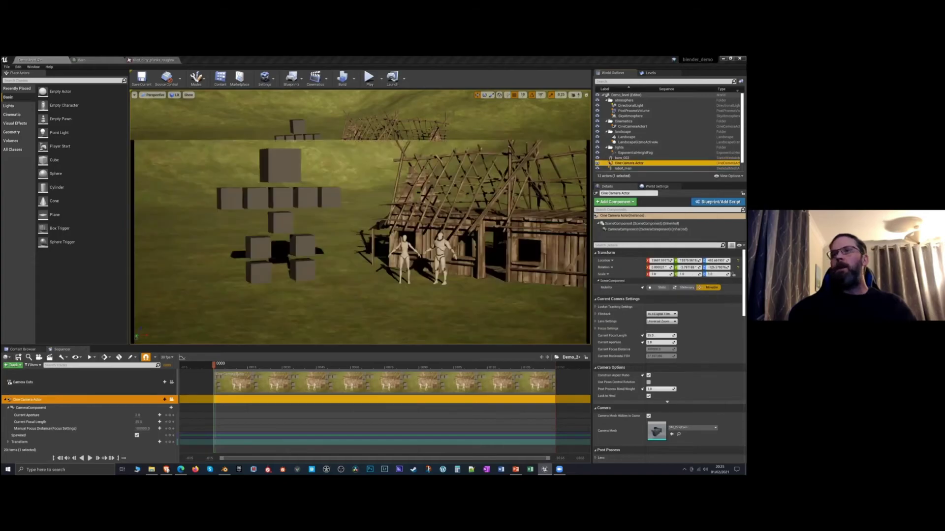
key(s)
right_drag(359, 216, 360, 197)
key(w)
key(w)
key(q)
key(w)
key(w)
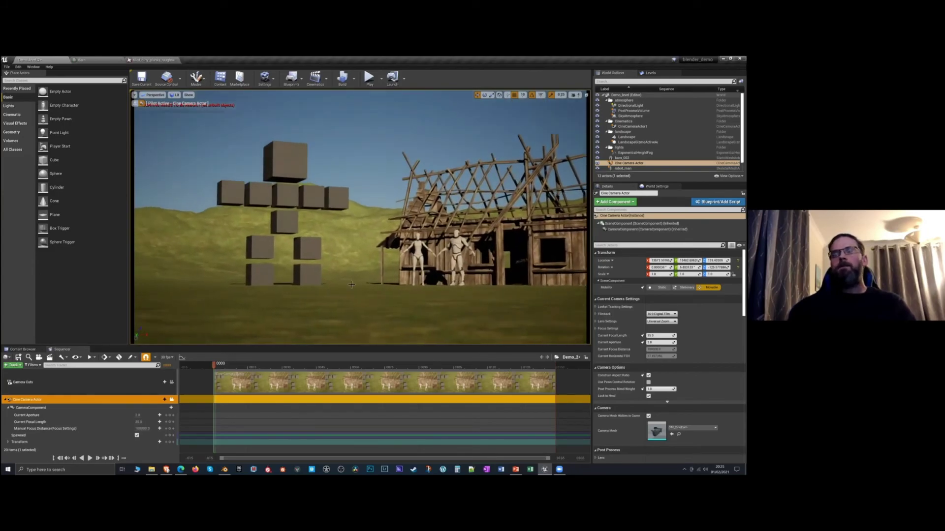
Add robot_man to the Demo_2 sequence as a track and give it the upanddown animation
click(273, 215)
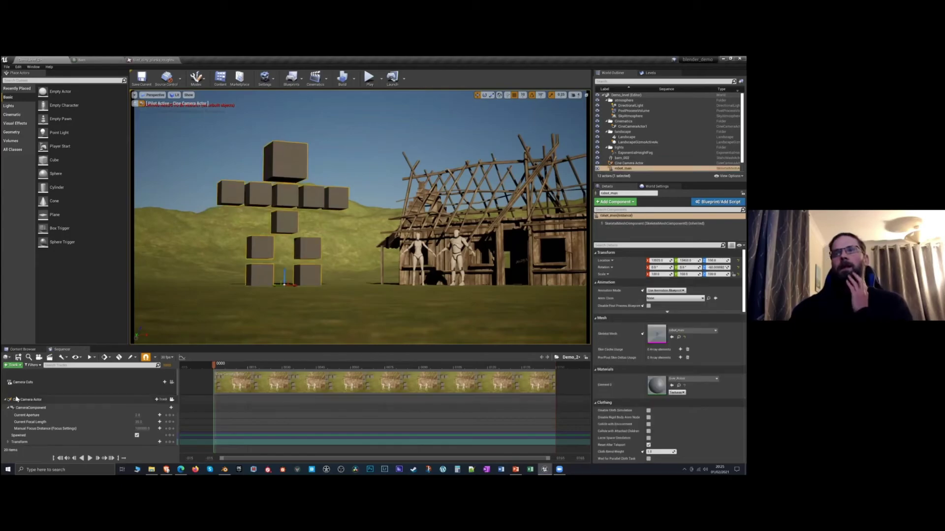
click(6, 399)
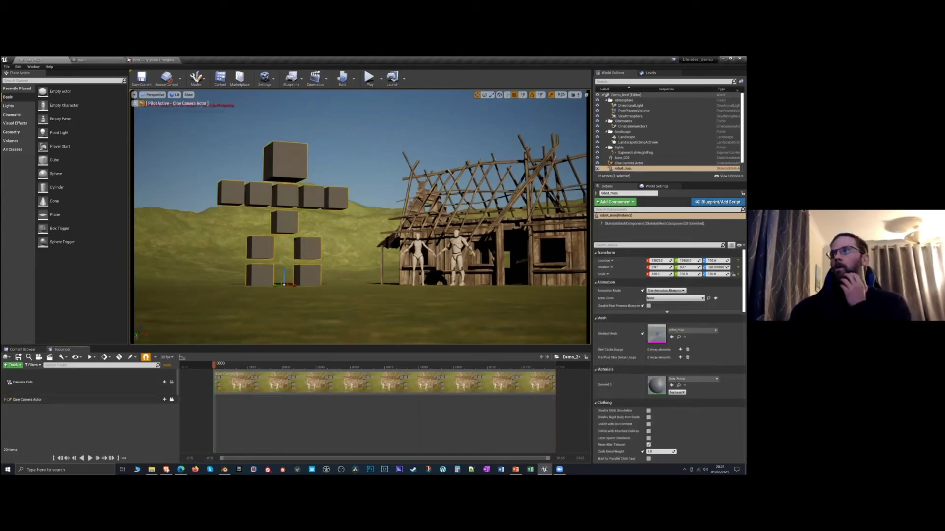
scroll(634, 161, down, 2)
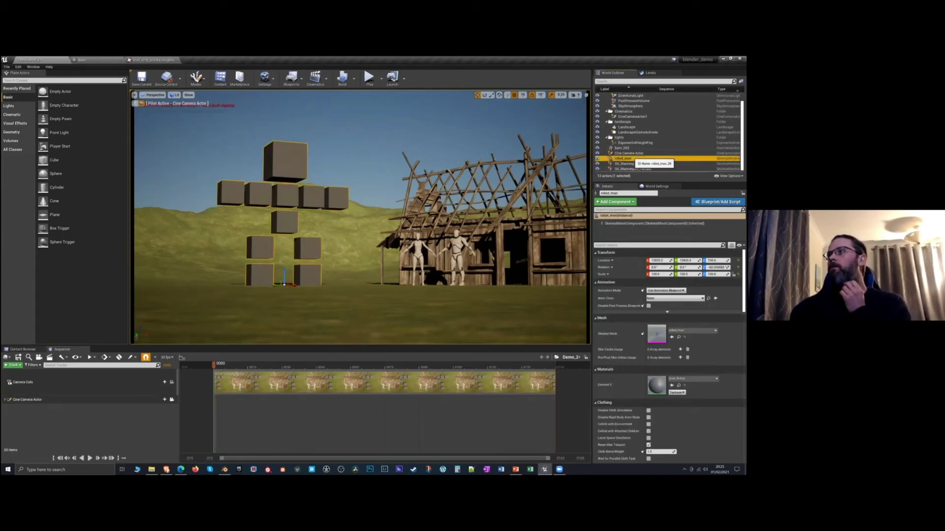
drag(630, 159, 63, 417)
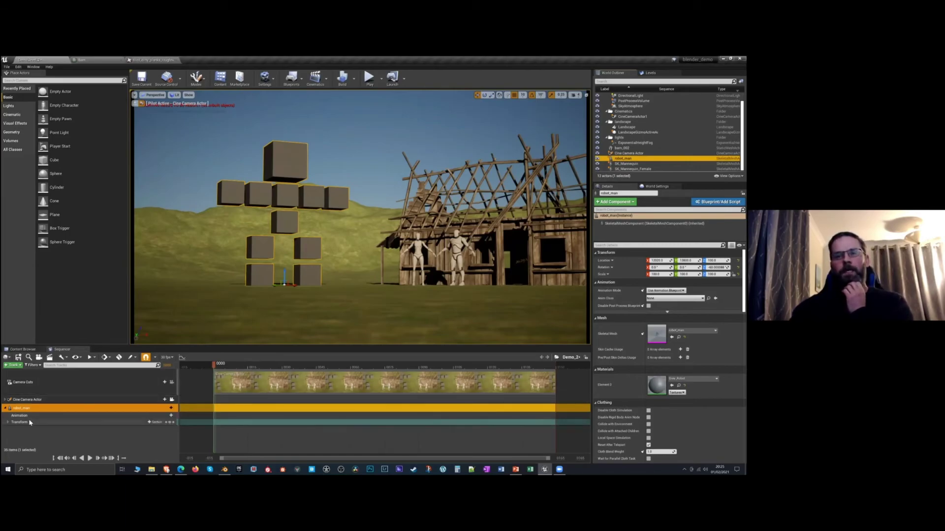
click(160, 417)
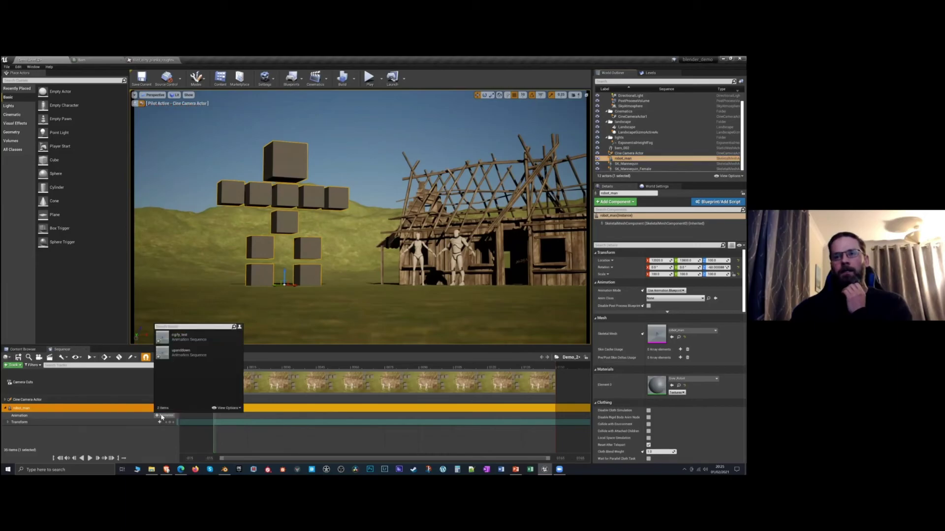
click(189, 352)
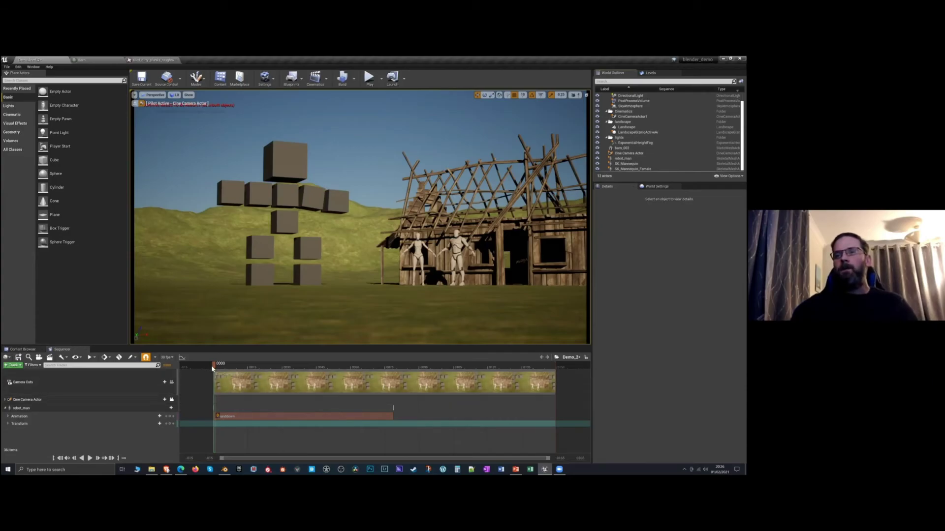
Play the Demo_2 sequence from the start twice to check robot_man's upanddown animation, and scrub back towards the beginning
key(space)
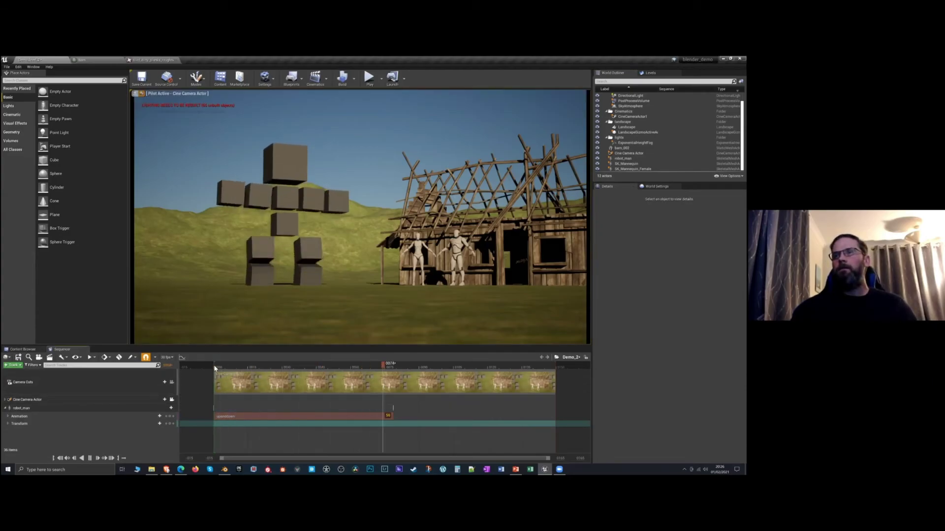
key(space)
click(215, 366)
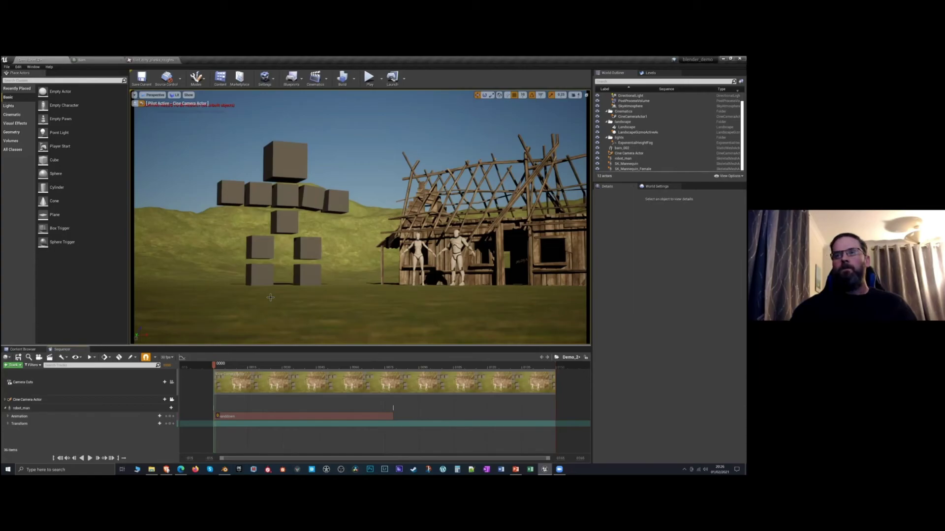
key(space)
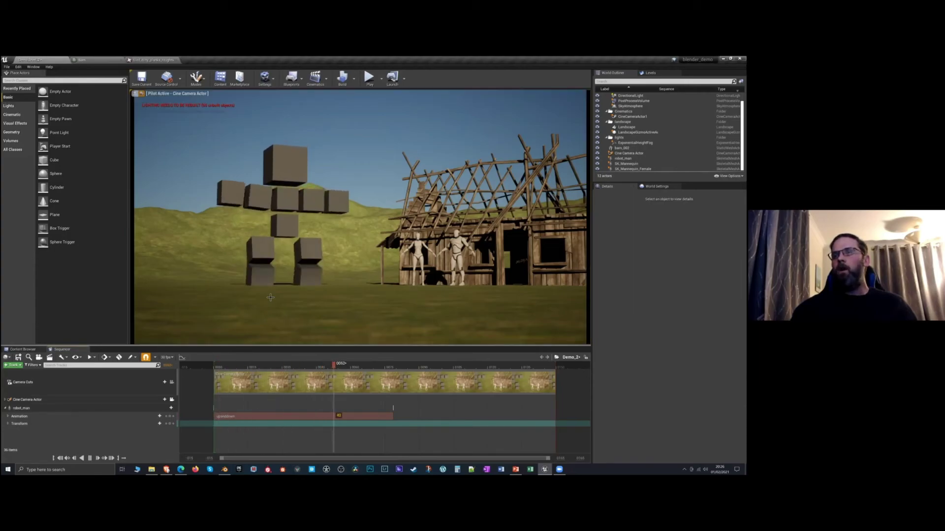
key(space)
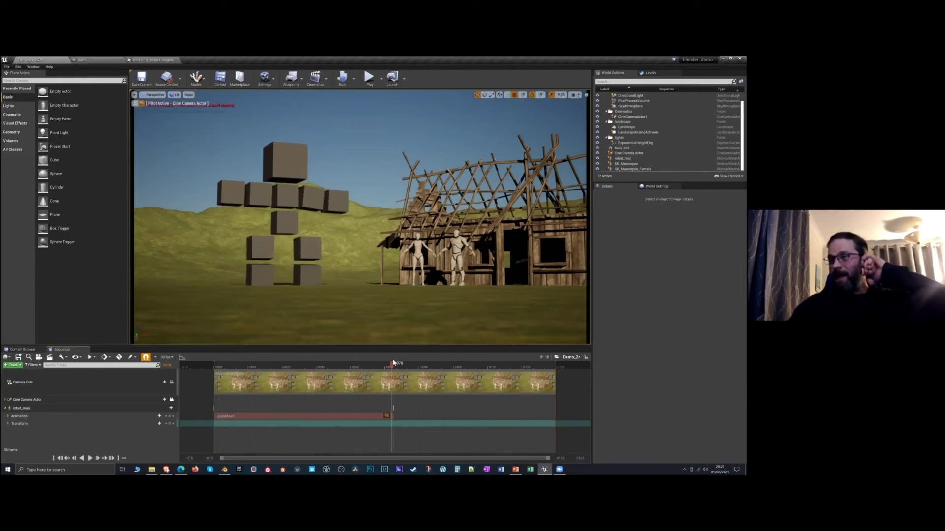
drag(394, 363, 221, 366)
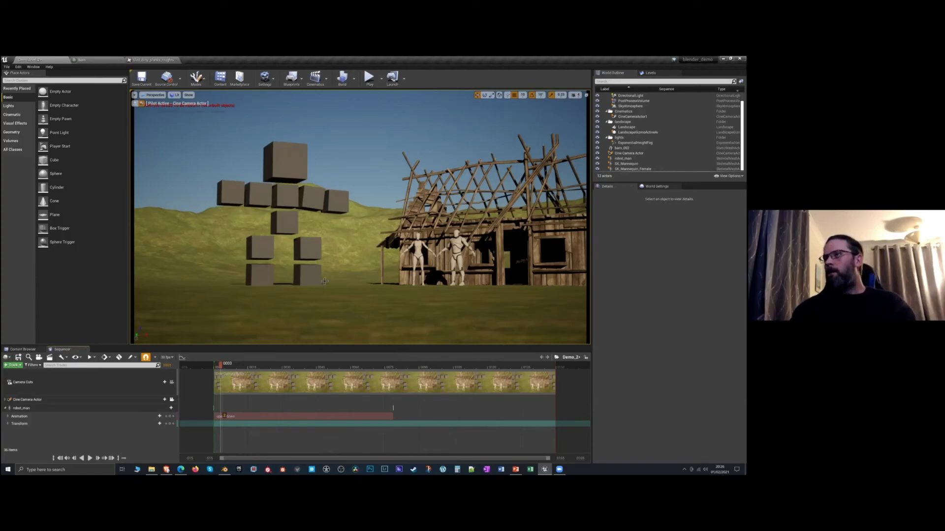
Switch to Blender in a maximized window, unlink the rigify test action and return the playhead to the animation's start
click(224, 470)
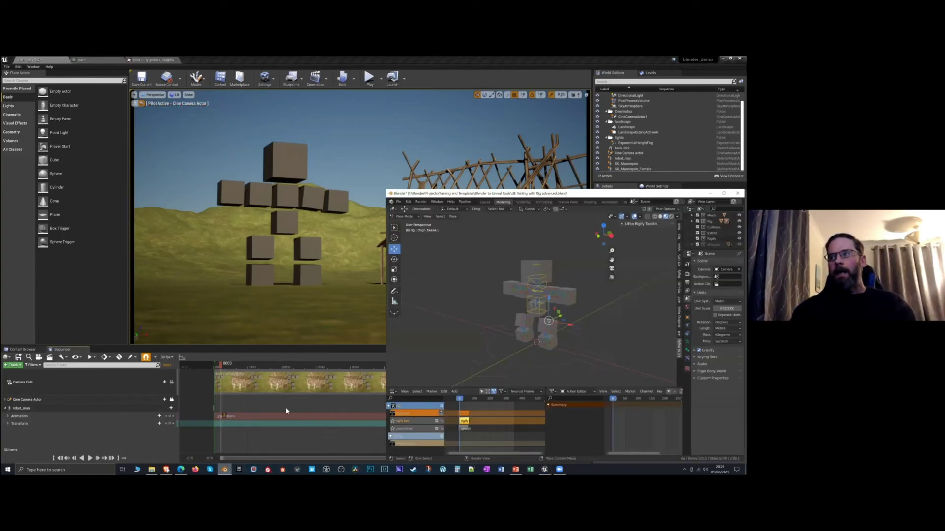
click(725, 192)
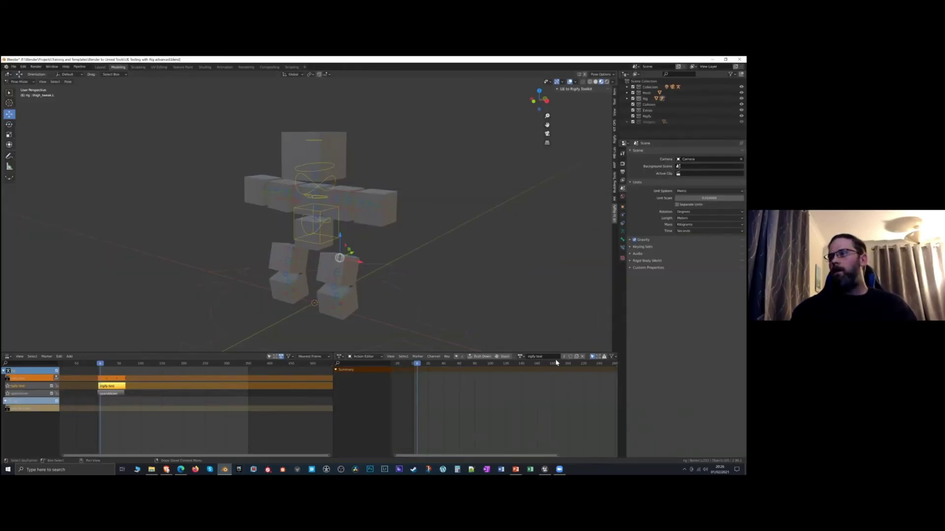
click(582, 357)
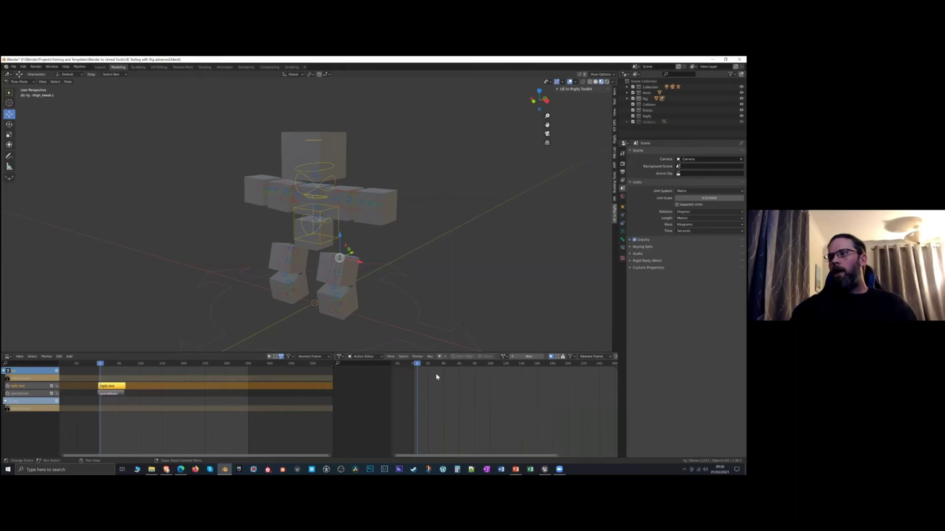
drag(419, 365, 412, 365)
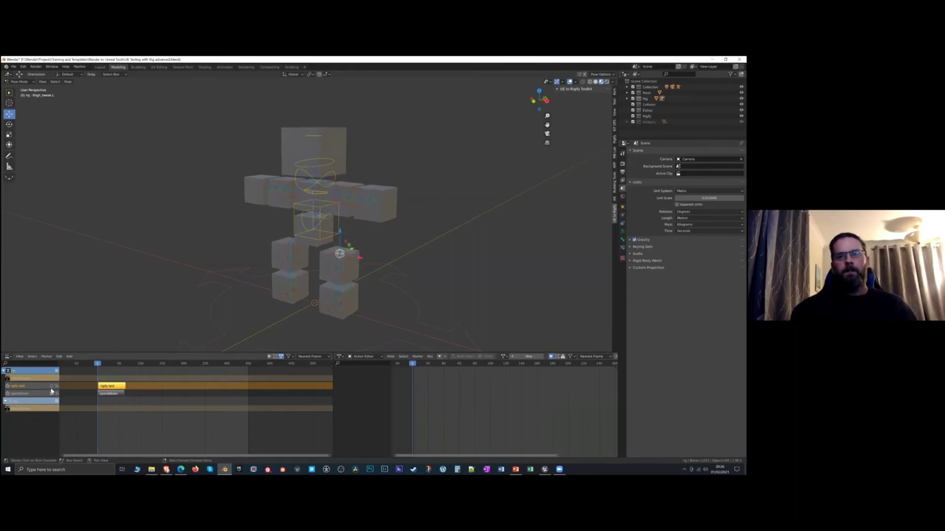
mouse_move(102, 367)
mouse_down()
mouse_move(128, 368)
mouse_move(98, 366)
mouse_up()
Select the rig's chest control bone and activate the Rotate tool
click(305, 166)
right_click(296, 186)
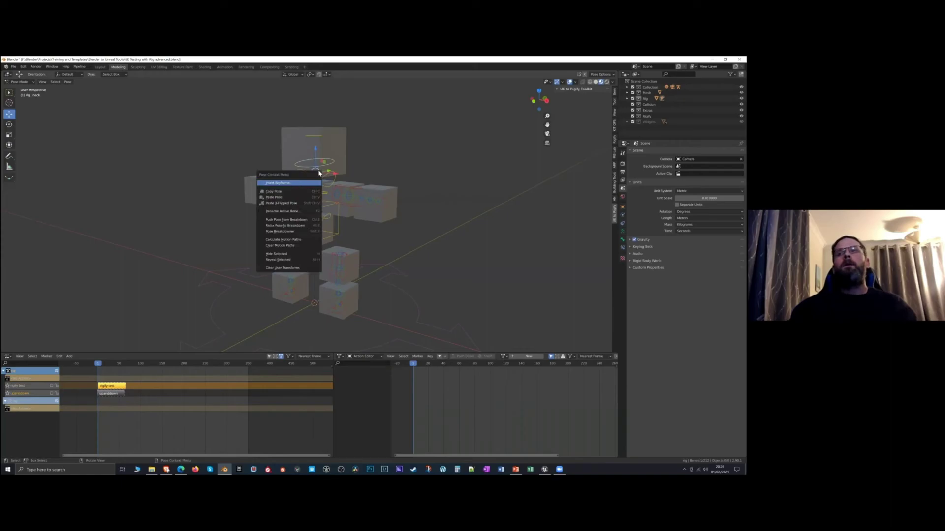
right_click(315, 179)
middle_drag(435, 168, 431, 190)
scroll(431, 190, up, 5)
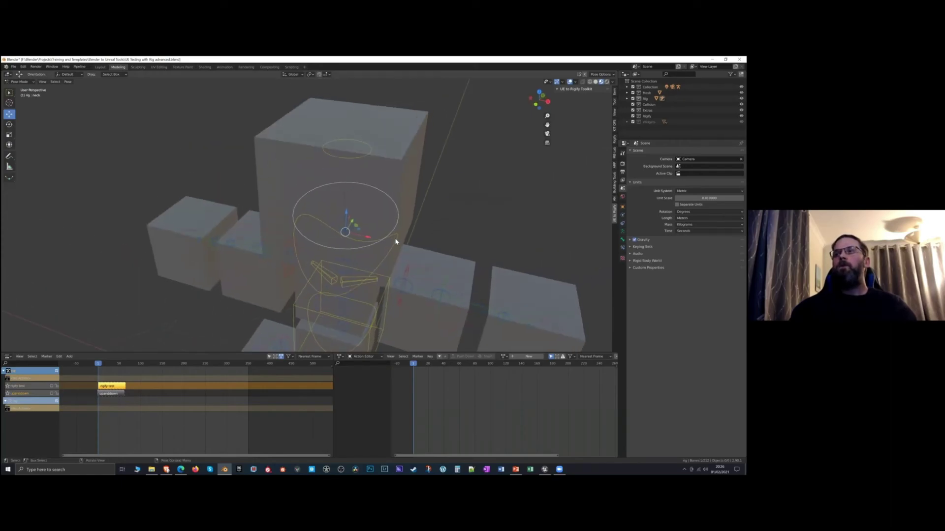
click(312, 208)
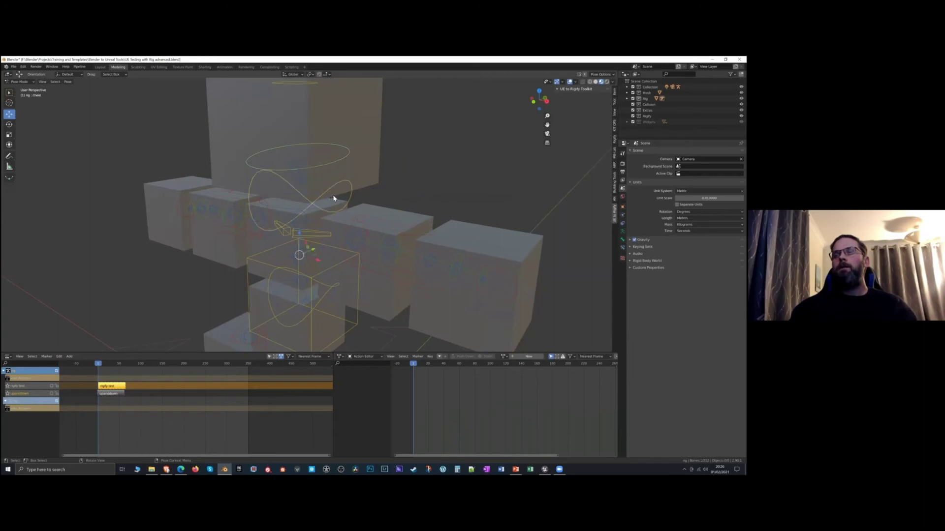
key(Home)
key(shift+space)
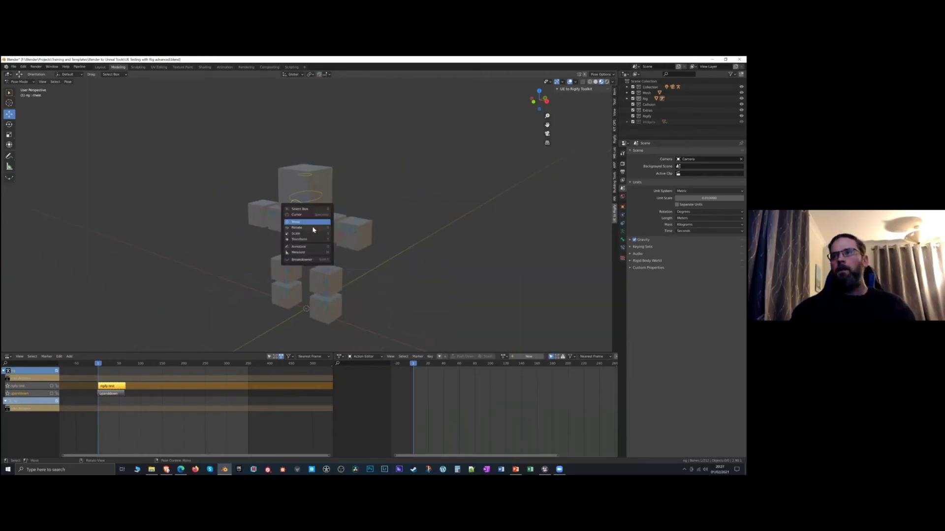
click(313, 228)
Try a free trackball rotation of the chest bone and undo it
key(r)
key(r)
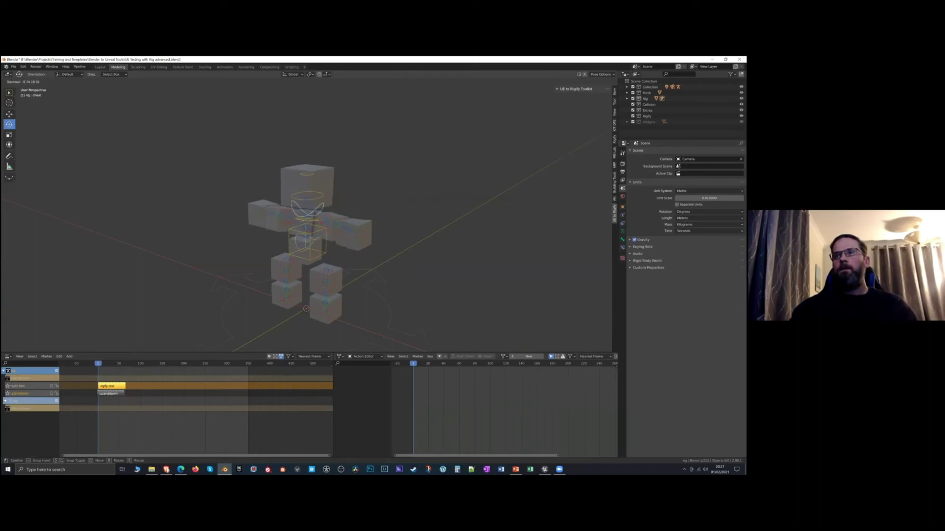
click(312, 223)
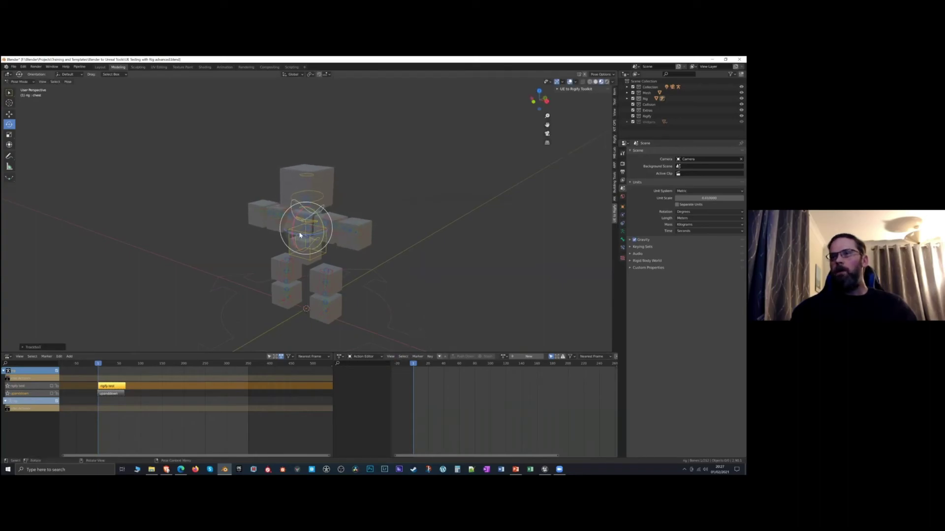
key(ctrl+z)
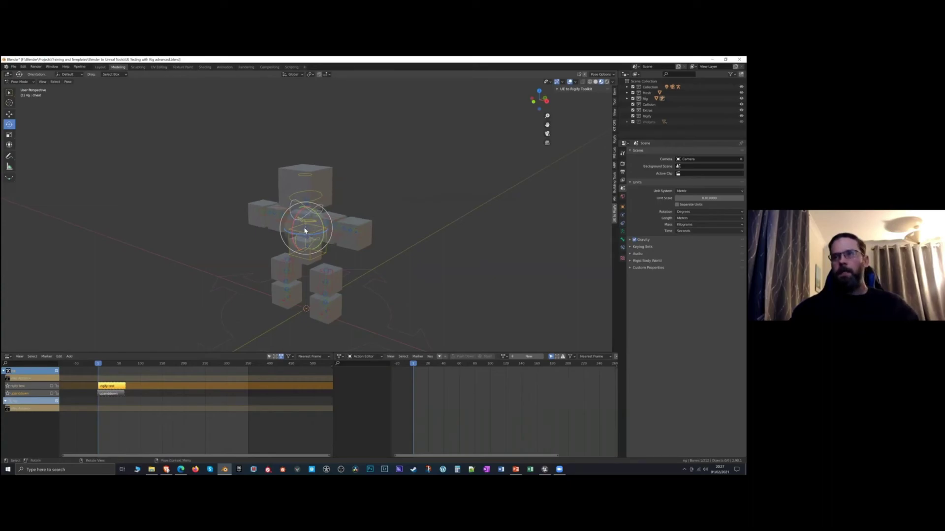
Key the chest bone's location and rotation at the first frame, and rotate and key it again at about frame 20
key(i)
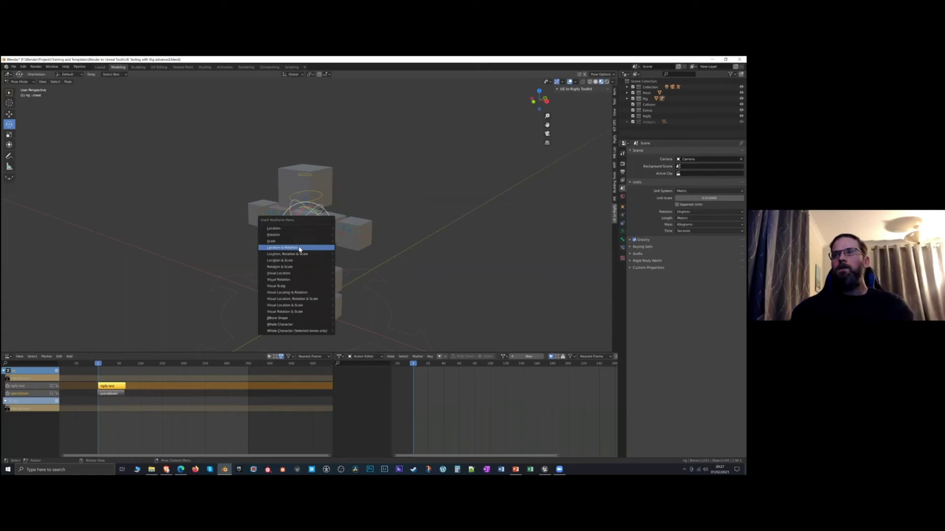
click(299, 248)
drag(413, 362, 427, 363)
drag(313, 222, 307, 222)
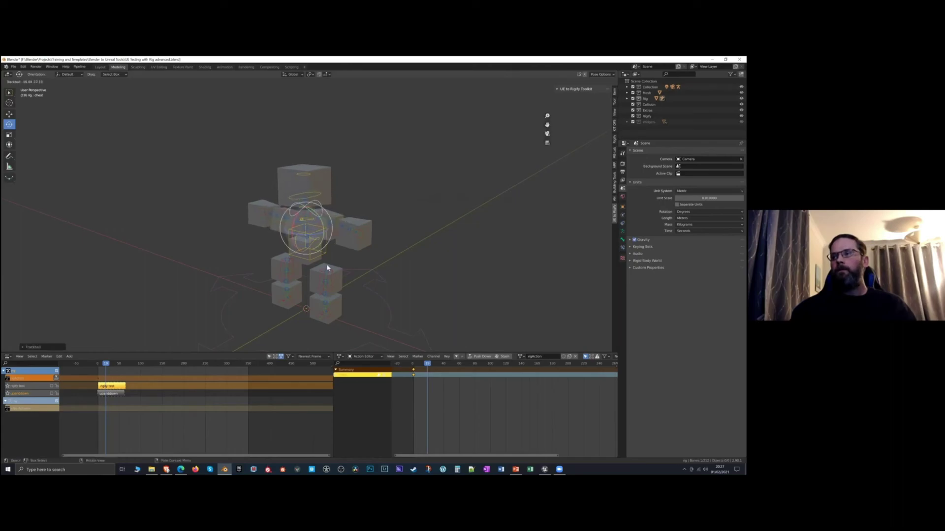
key(i)
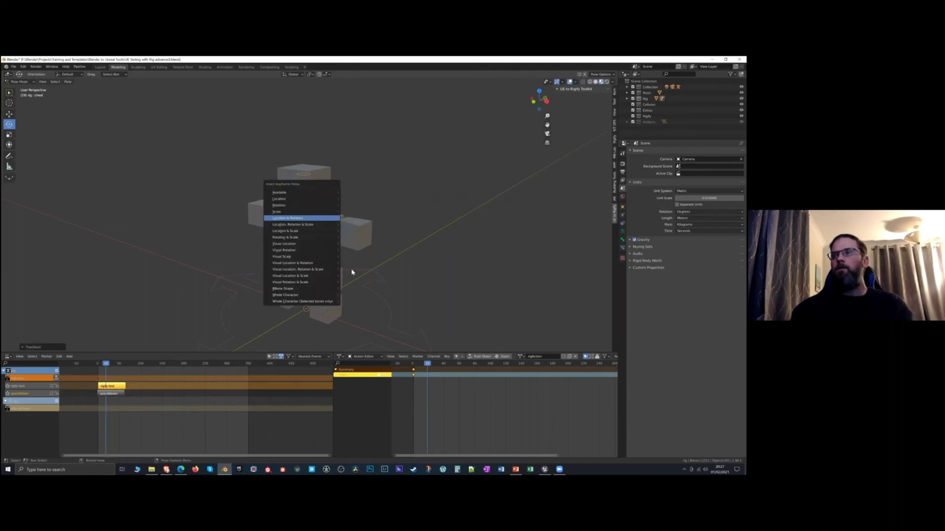
click(329, 246)
Rotate the chest bone to new poses at about frames 35 and 50, keying Location & Rotation at each
drag(430, 364, 439, 364)
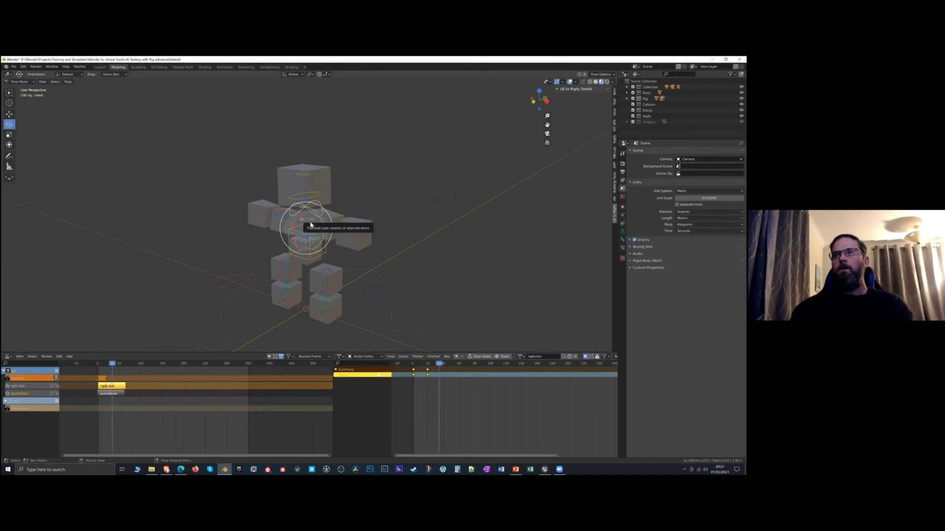
drag(309, 226, 306, 241)
key(i)
click(308, 243)
drag(439, 364, 451, 365)
drag(296, 227, 302, 226)
key(i)
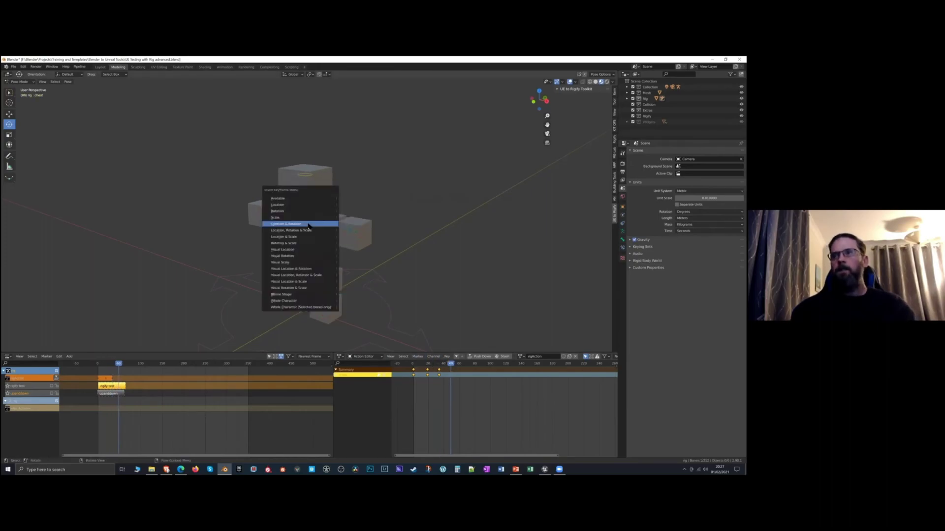
click(307, 224)
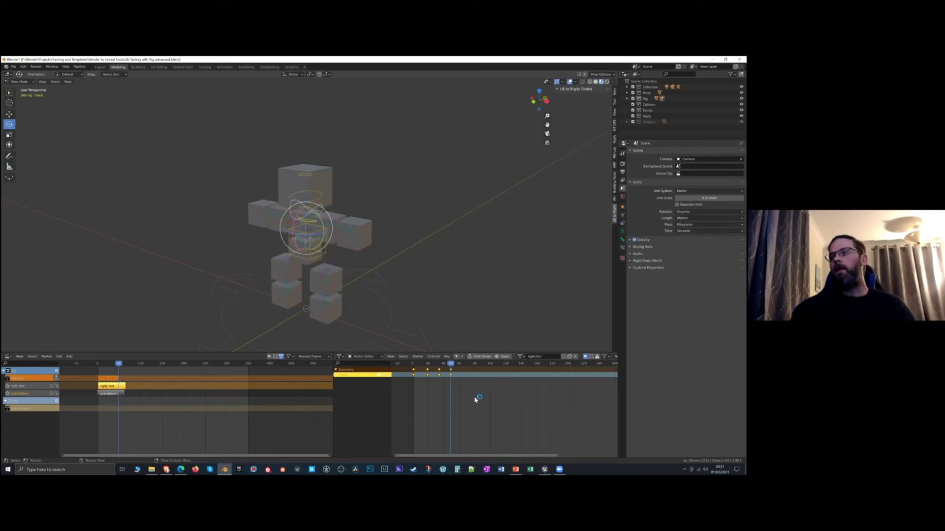
Play the chest animation from the start to check it, and return the playhead to the first frame
drag(451, 365, 382, 289)
key(space)
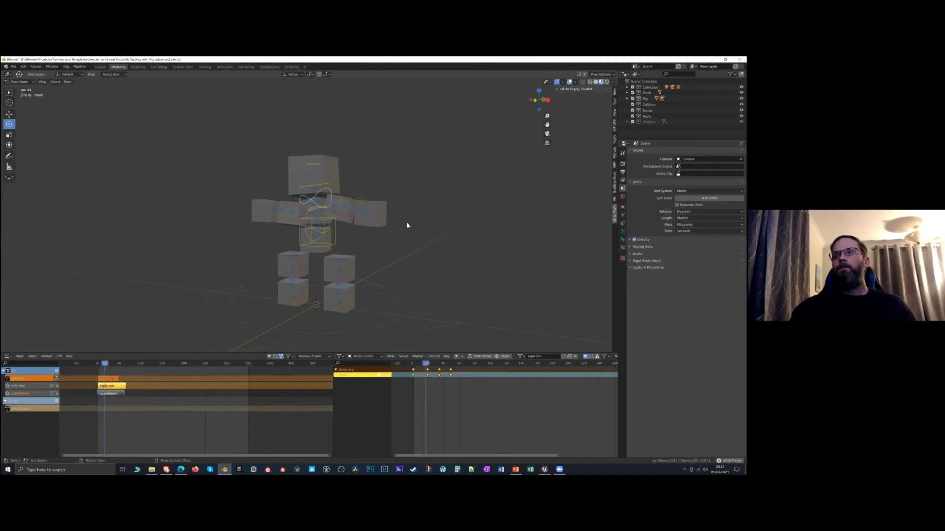
key(space)
drag(440, 366, 413, 366)
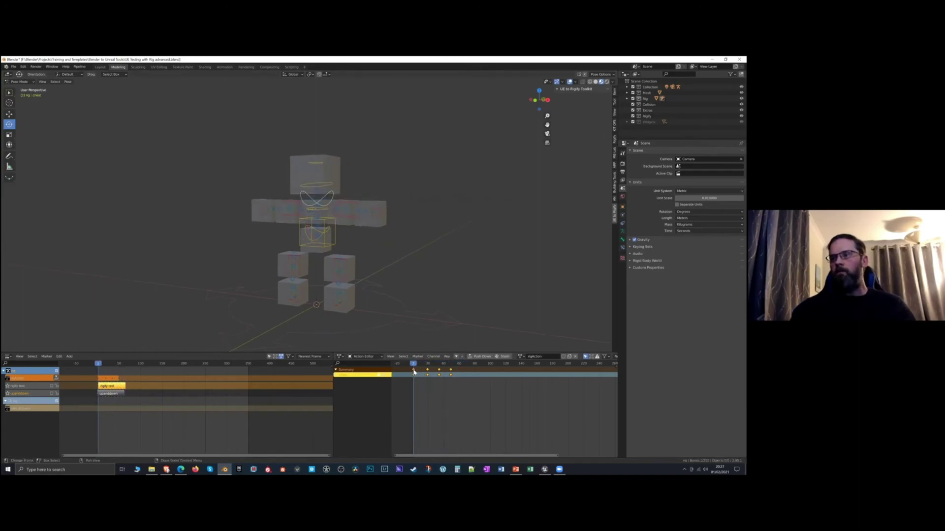
mouse_move(421, 234)
middle_down()
mouse_move(415, 253)
mouse_move(421, 239)
middle_up()
scroll(416, 238, up, 2)
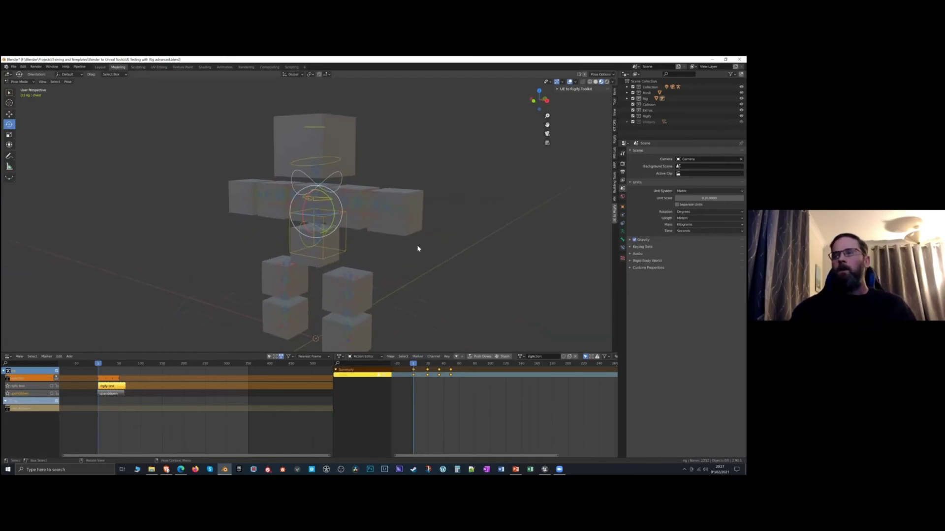
Push the chest action down to its own NLA track and move the rigify test and upanddown strips past its end
click(475, 357)
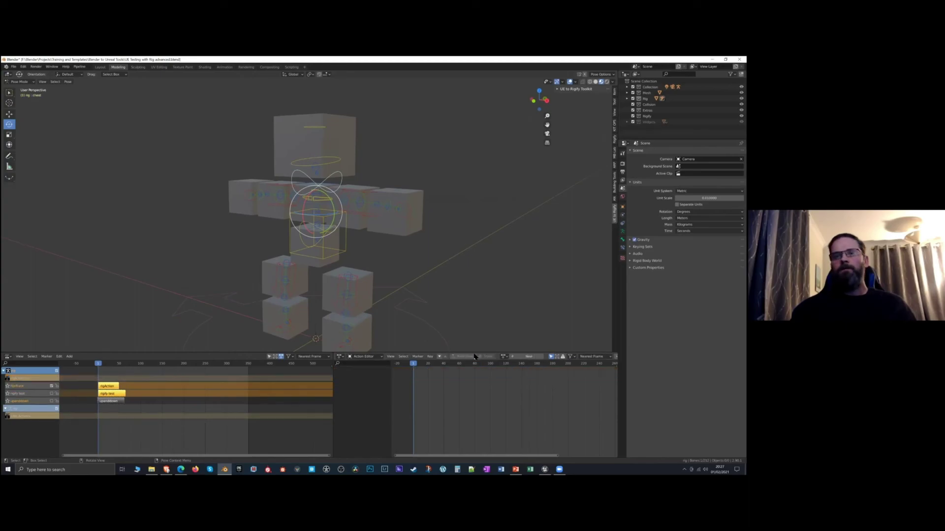
click(102, 387)
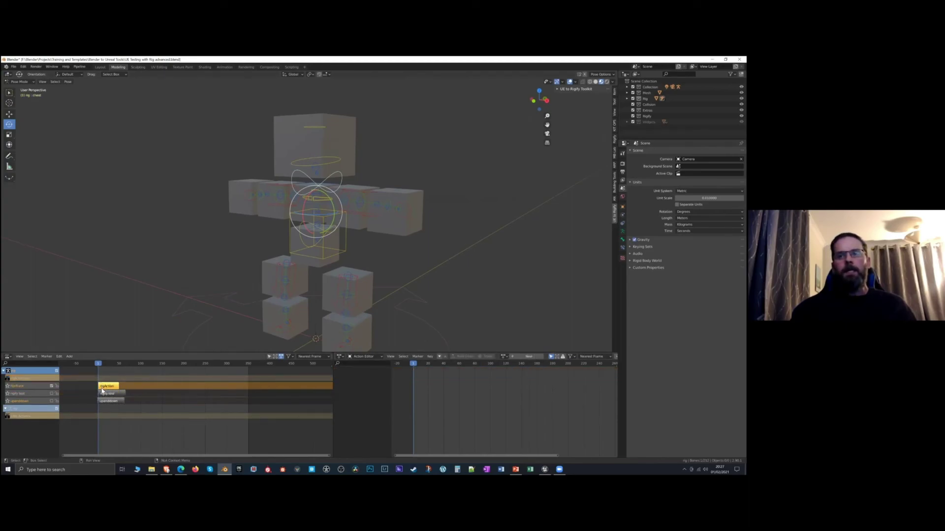
click(109, 394)
drag(109, 393, 152, 401)
Play the strips briefly, pull the rigify test and upanddown strips back to start at about frame 50, and rewind to the start
mouse_move(98, 366)
mouse_down()
mouse_move(111, 367)
mouse_move(98, 371)
mouse_up()
key(space)
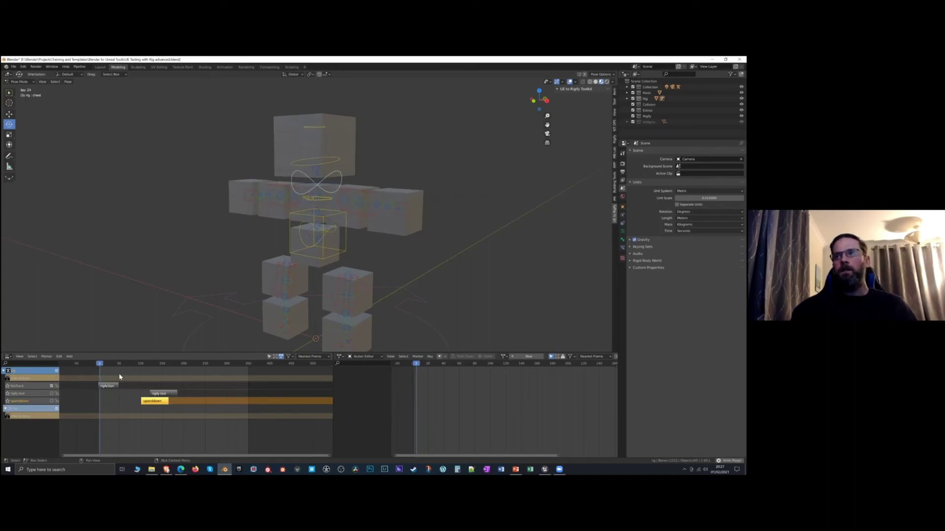
key(space)
drag(171, 393, 130, 399)
drag(122, 365, 98, 372)
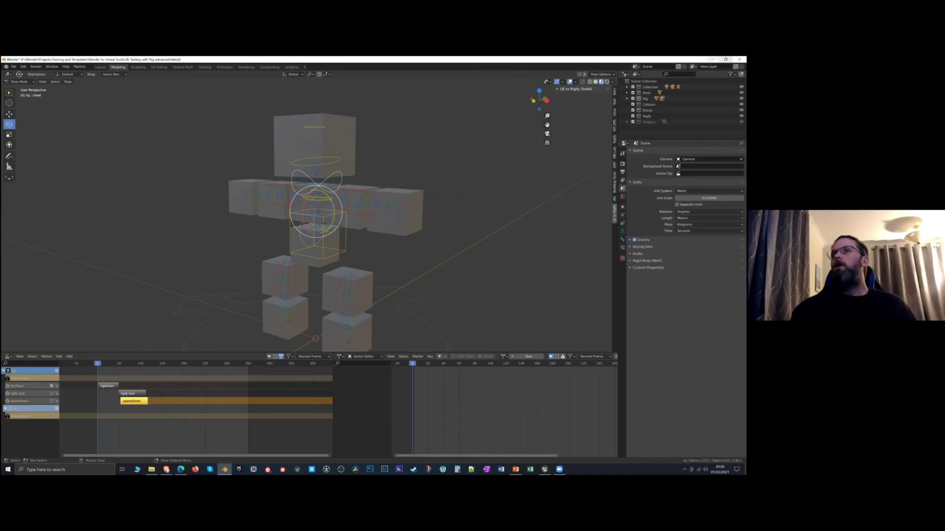
Restore the Blender window to its smaller size and export the rig with its new animation using Send to Unreal
click(725, 59)
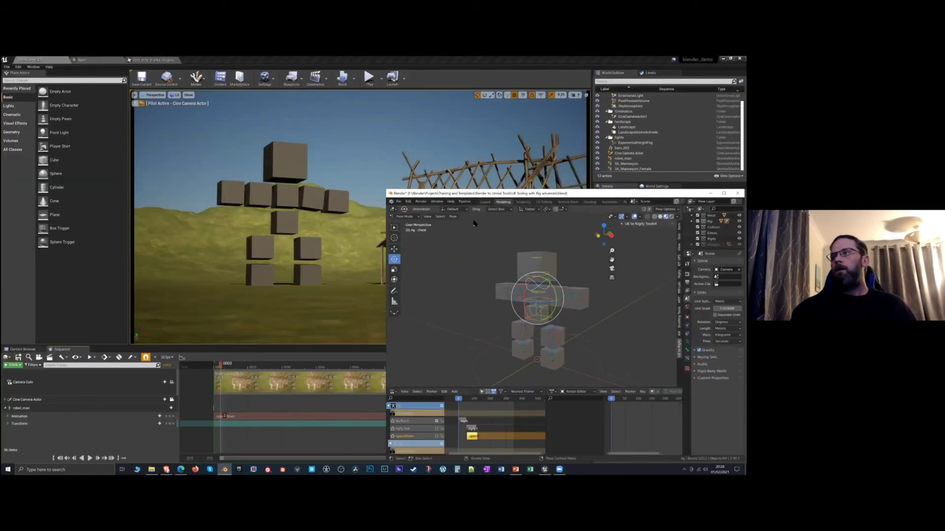
middle_drag(436, 276, 457, 282)
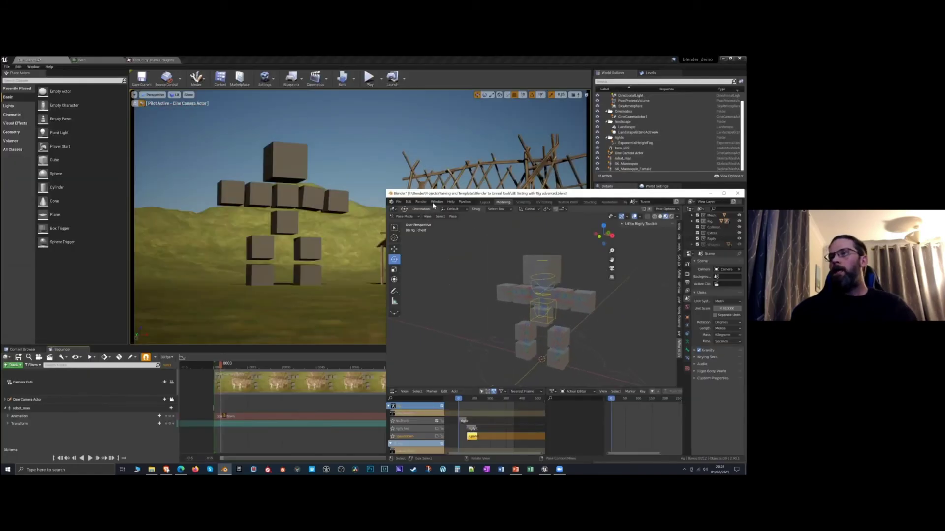
click(465, 203)
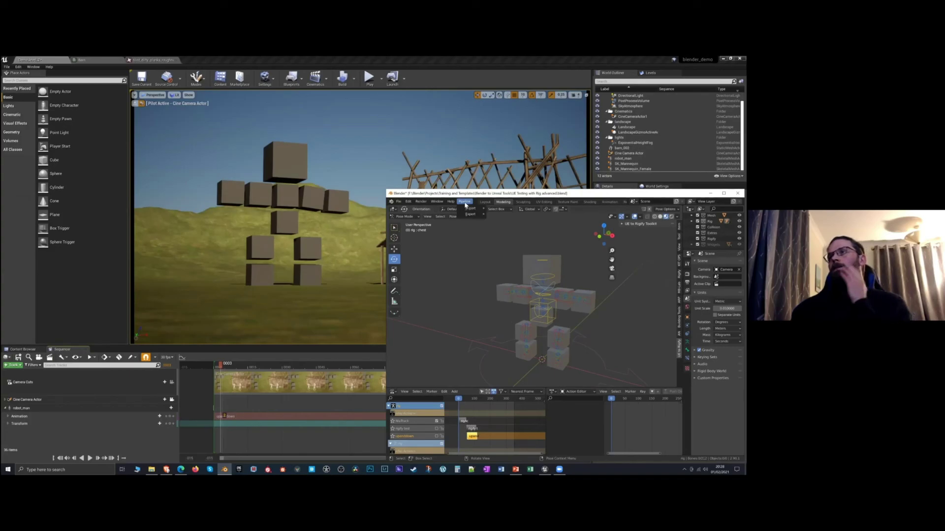
mouse_move(470, 215)
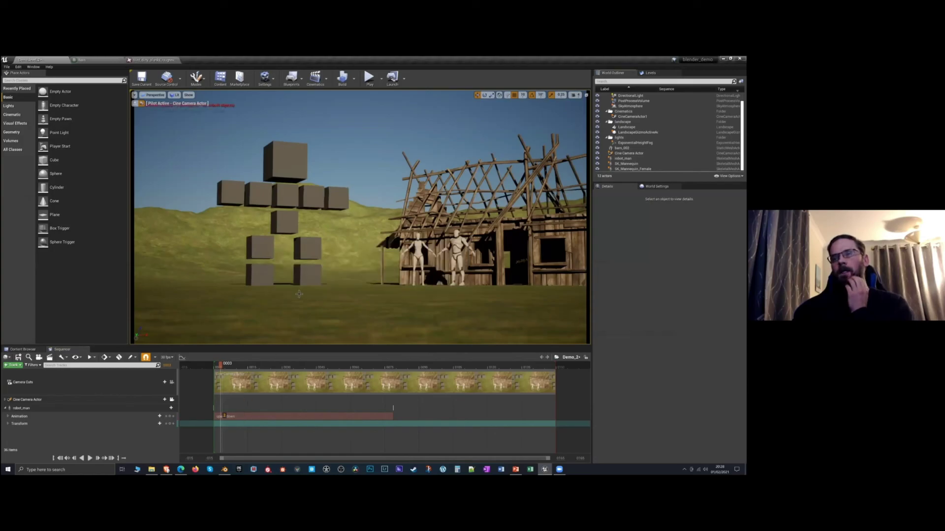
Shift robot_man's upanddown clip later in Demo_2 and add the rigAction animation at the start of the sequence
drag(278, 416, 406, 416)
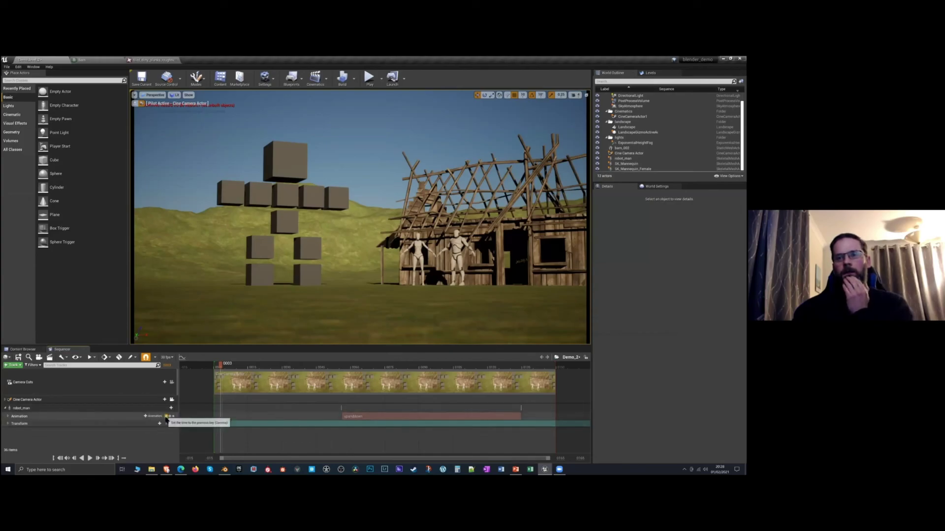
click(154, 417)
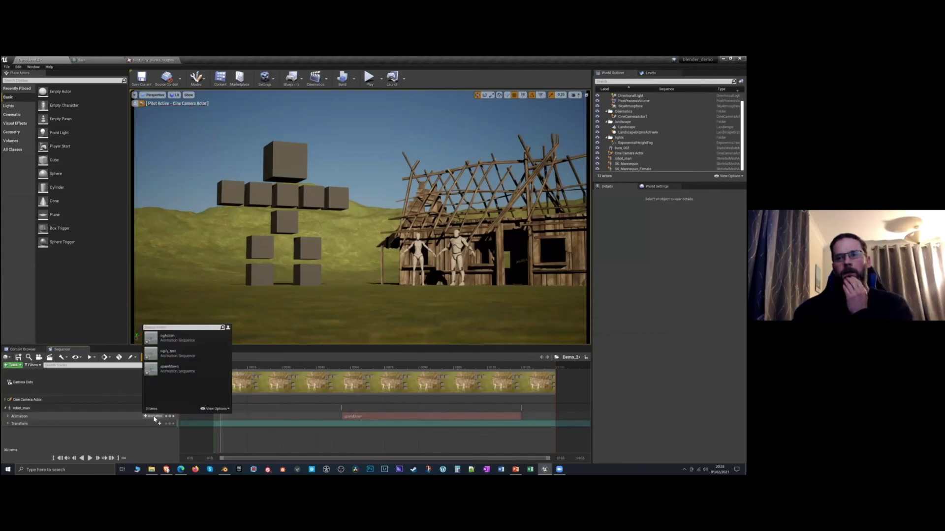
click(167, 338)
drag(235, 434, 229, 434)
Play the Demo_2 sequence from its first frame to check robot_man's rigAction and upanddown animations
click(217, 368)
drag(217, 369, 214, 369)
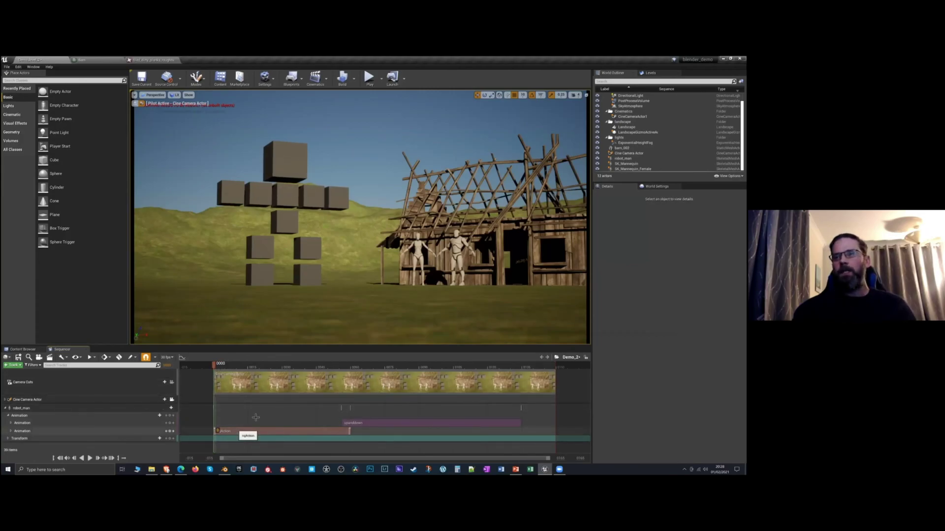
key(space)
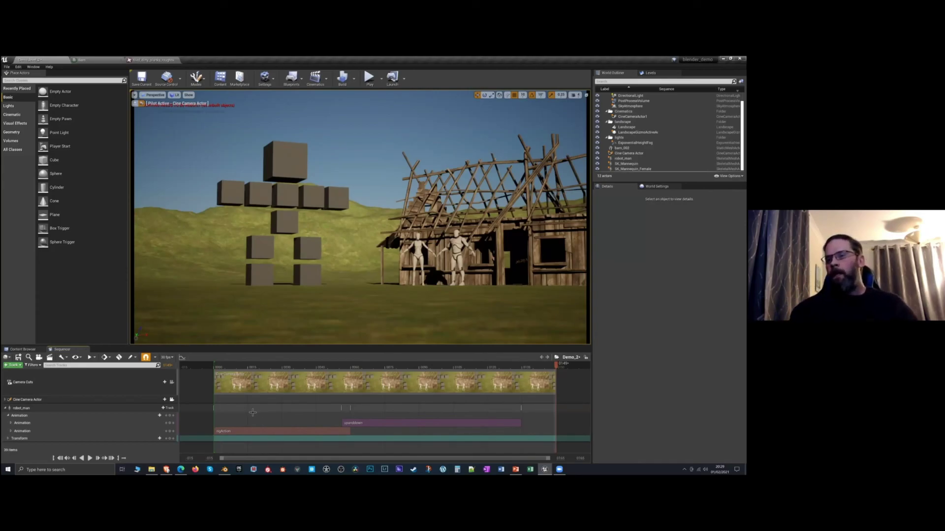
Switch to Blender in a maximized window and expand the UE to Rigify Toolkit options
click(224, 469)
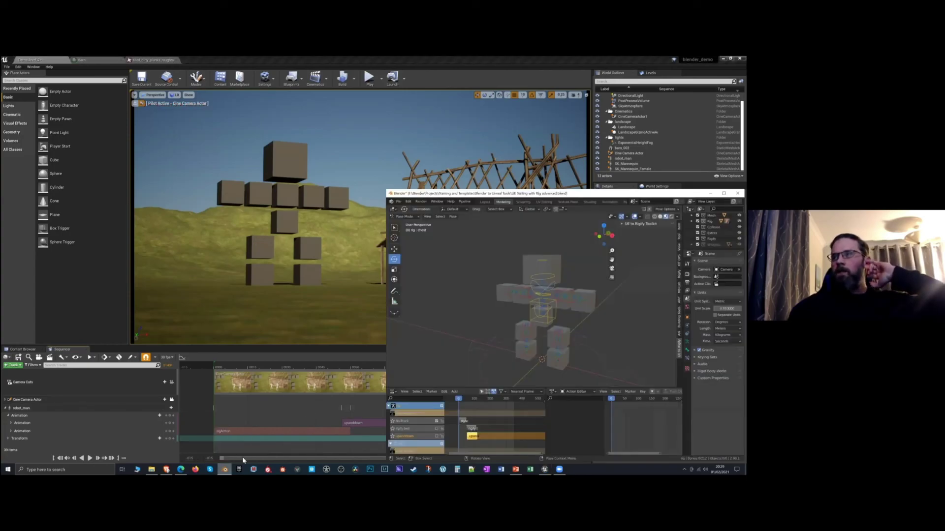
click(724, 192)
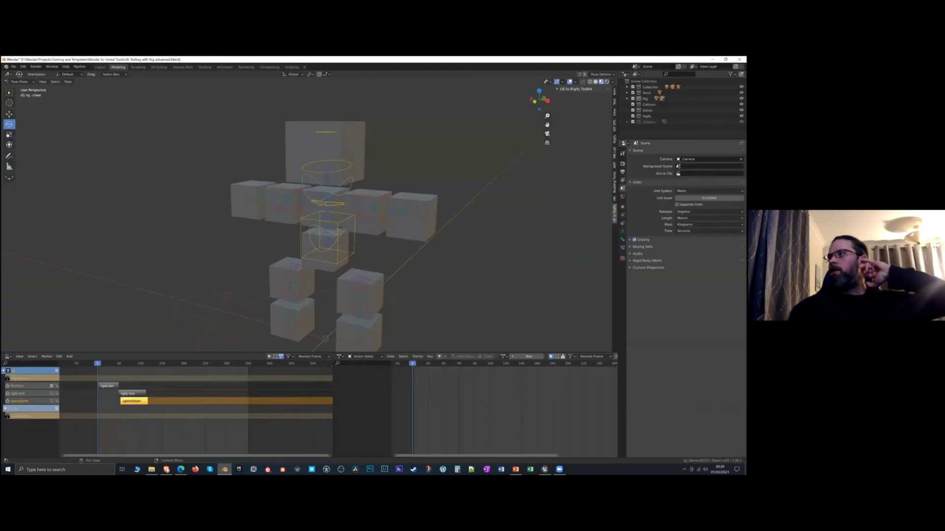
click(558, 90)
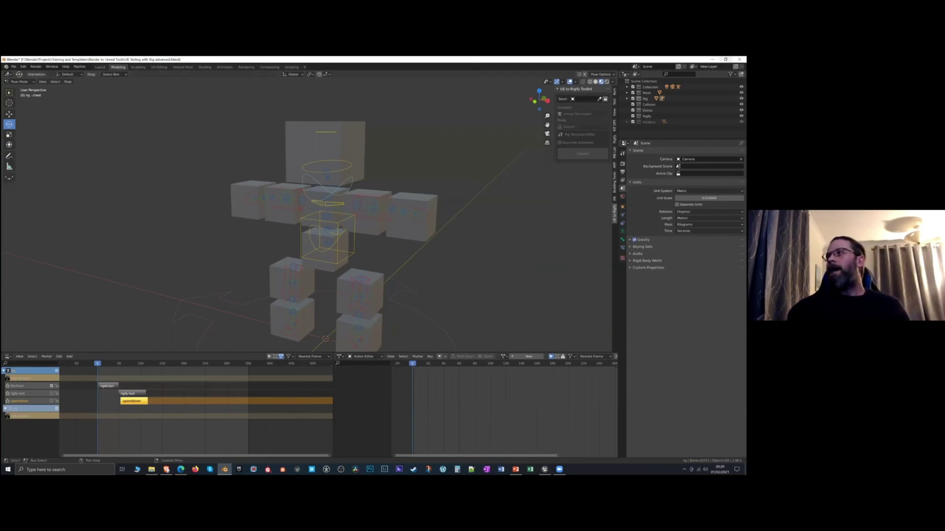
Return to Unreal, select SK_Mannequin and view both mannequins from closer and higher up
click(725, 59)
click(331, 317)
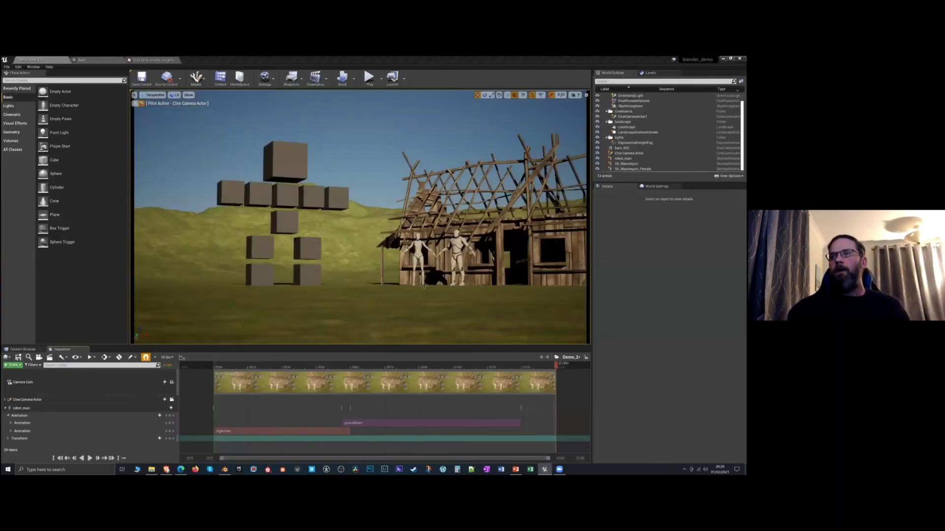
click(454, 258)
right_drag(450, 261, 529, 294)
drag(519, 271, 382, 304)
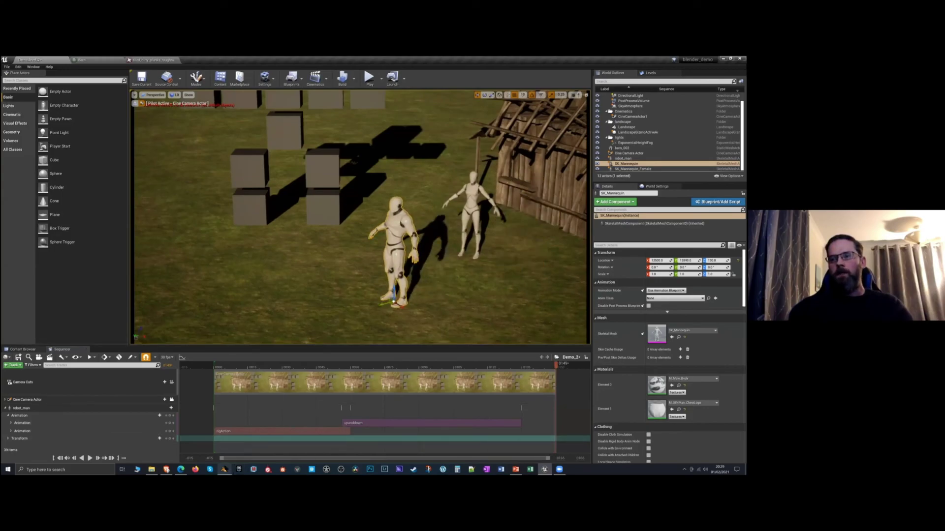
Switch back to Blender, maximize it and try to pick a source object for the UE to Rigify Toolkit
click(225, 469)
click(723, 193)
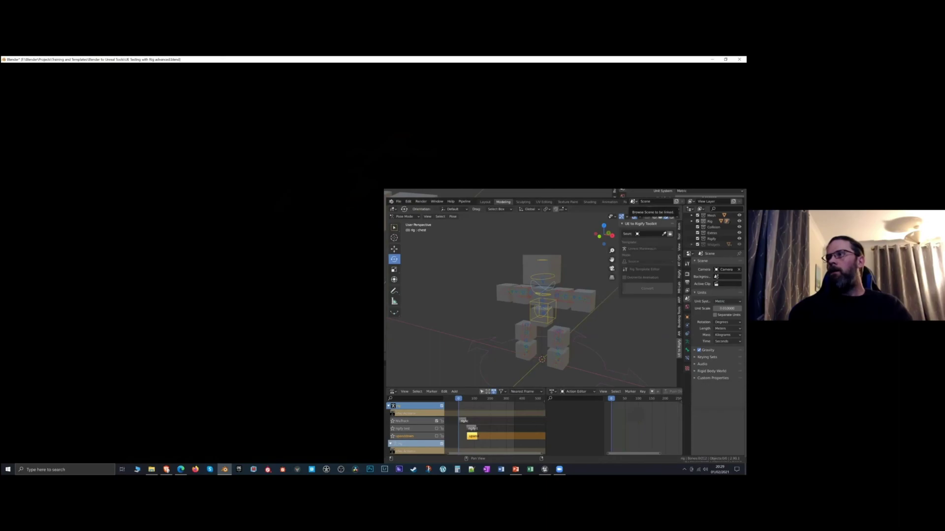
click(599, 99)
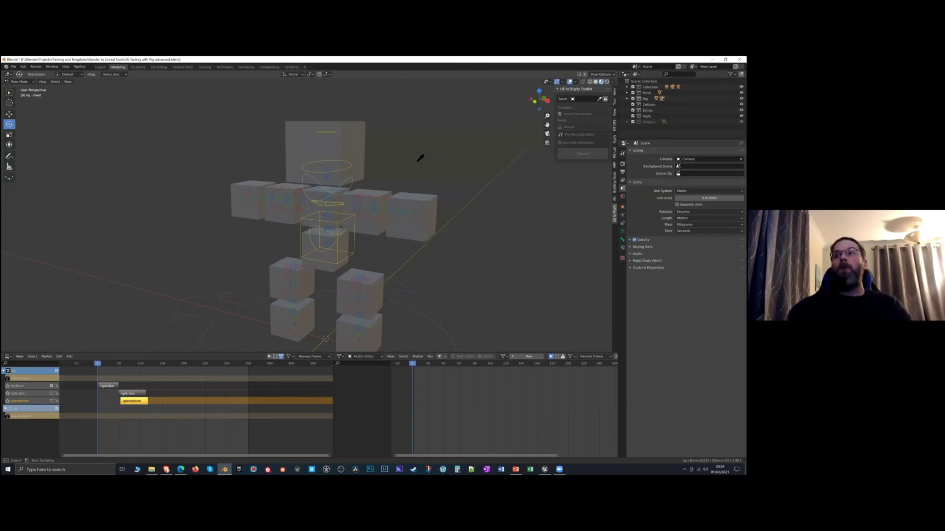
key(Escape)
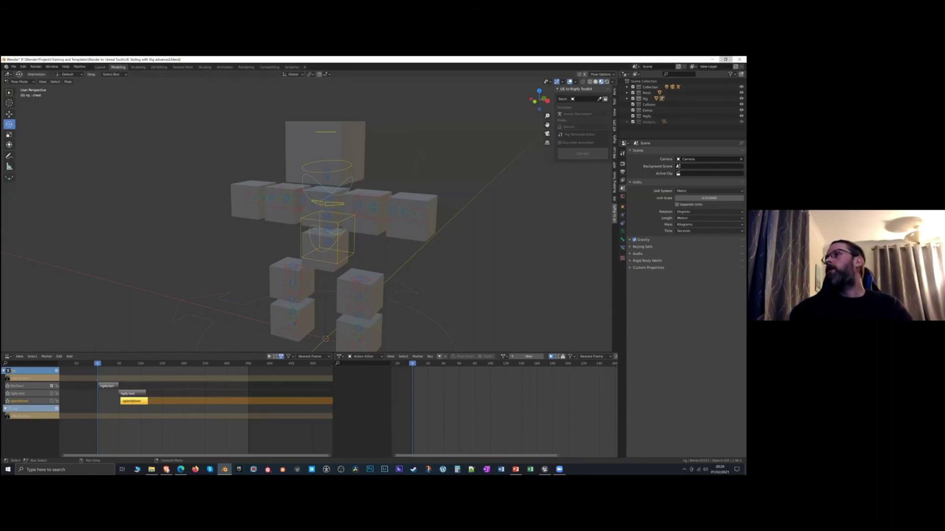
Return to Unreal and view robot_man, the mannequins and the barn from above
click(726, 59)
mouse_move(283, 263)
right_down()
mouse_move(315, 255)
mouse_move(266, 258)
mouse_move(282, 262)
right_up()
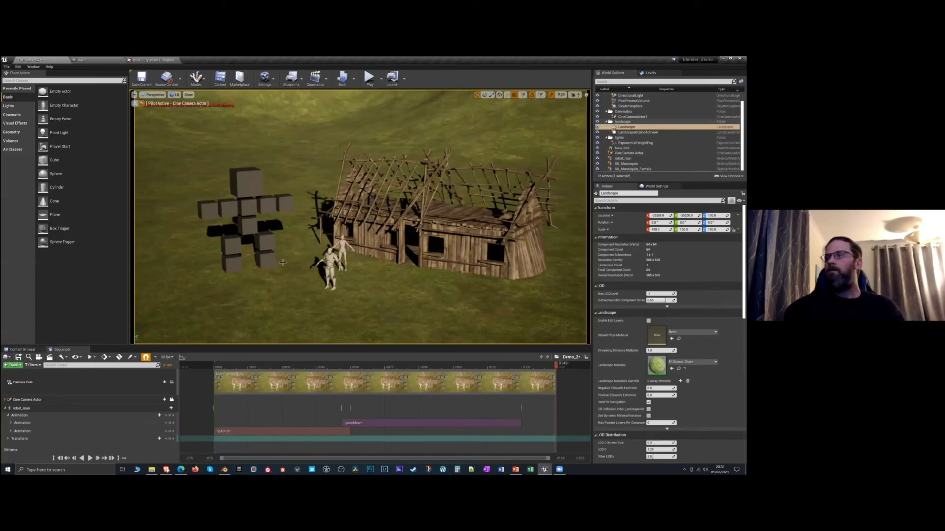